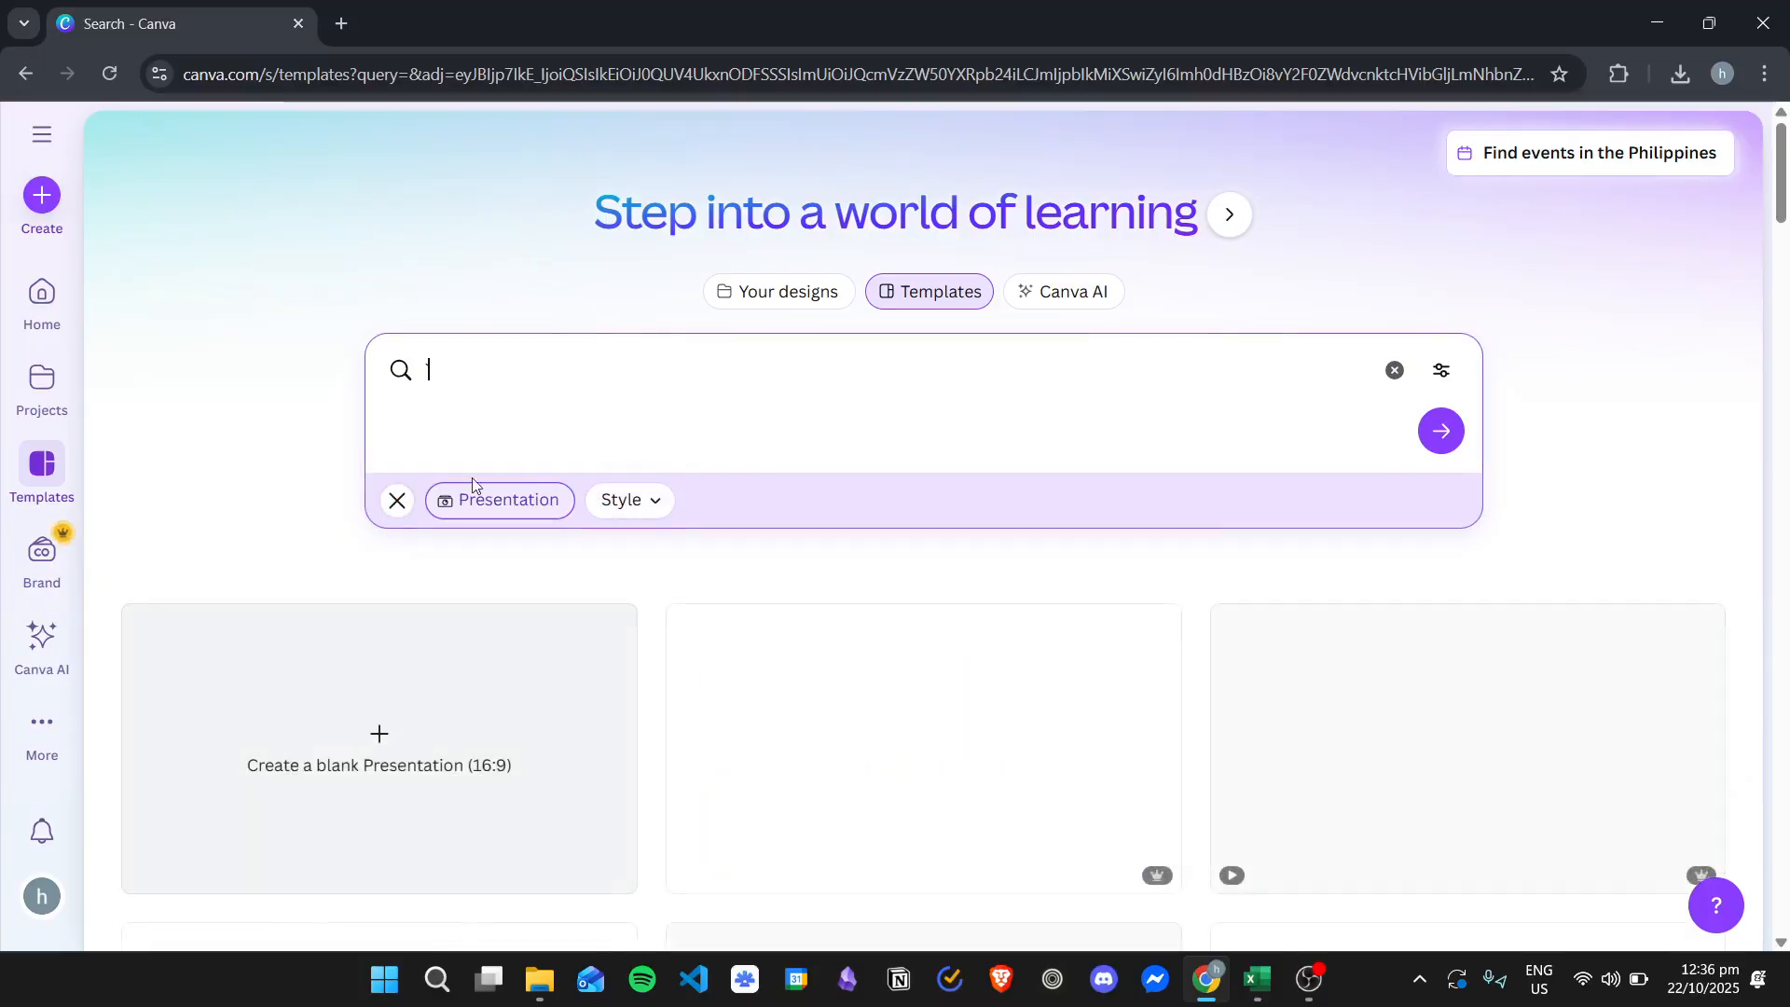
- Create a blank 16:9 presentation from the templates search page
scroll(373, 597, "down", 1)
left_click(428, 637)
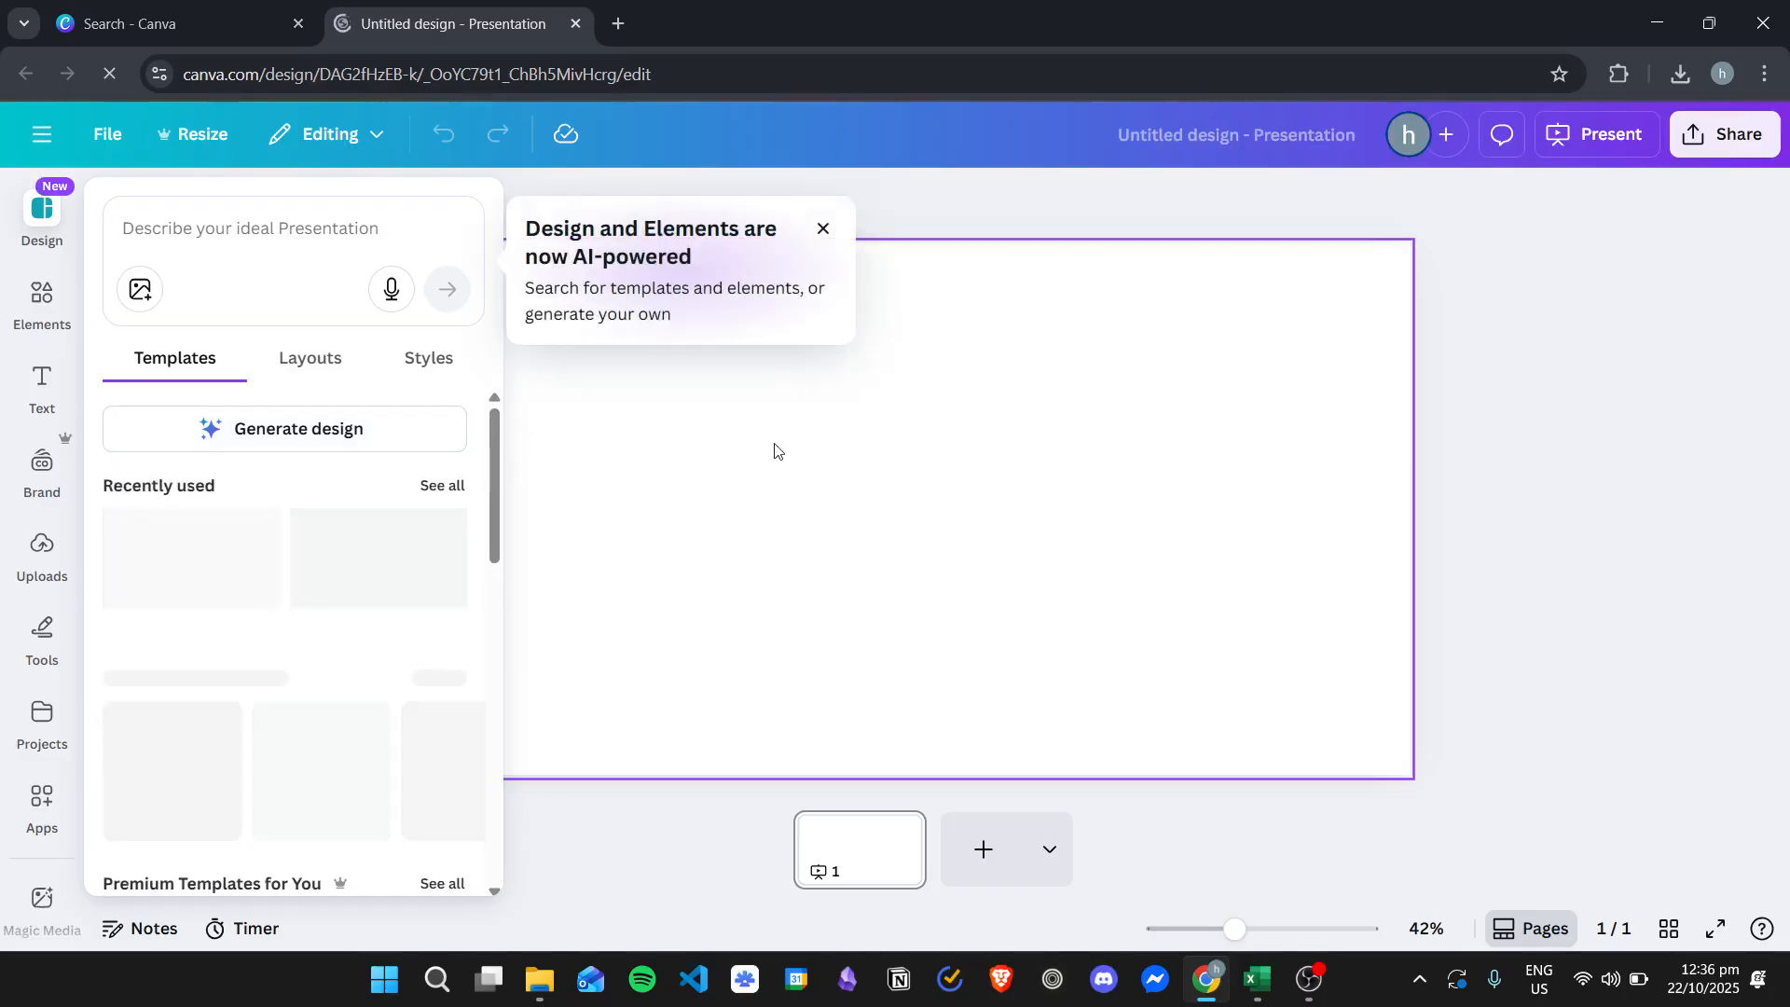
- Browse the design template suggestions and elements panel for the new presentation
left_click(747, 472)
left_click(42, 279)
left_click(44, 233)
left_click(42, 297)
left_click(47, 224)
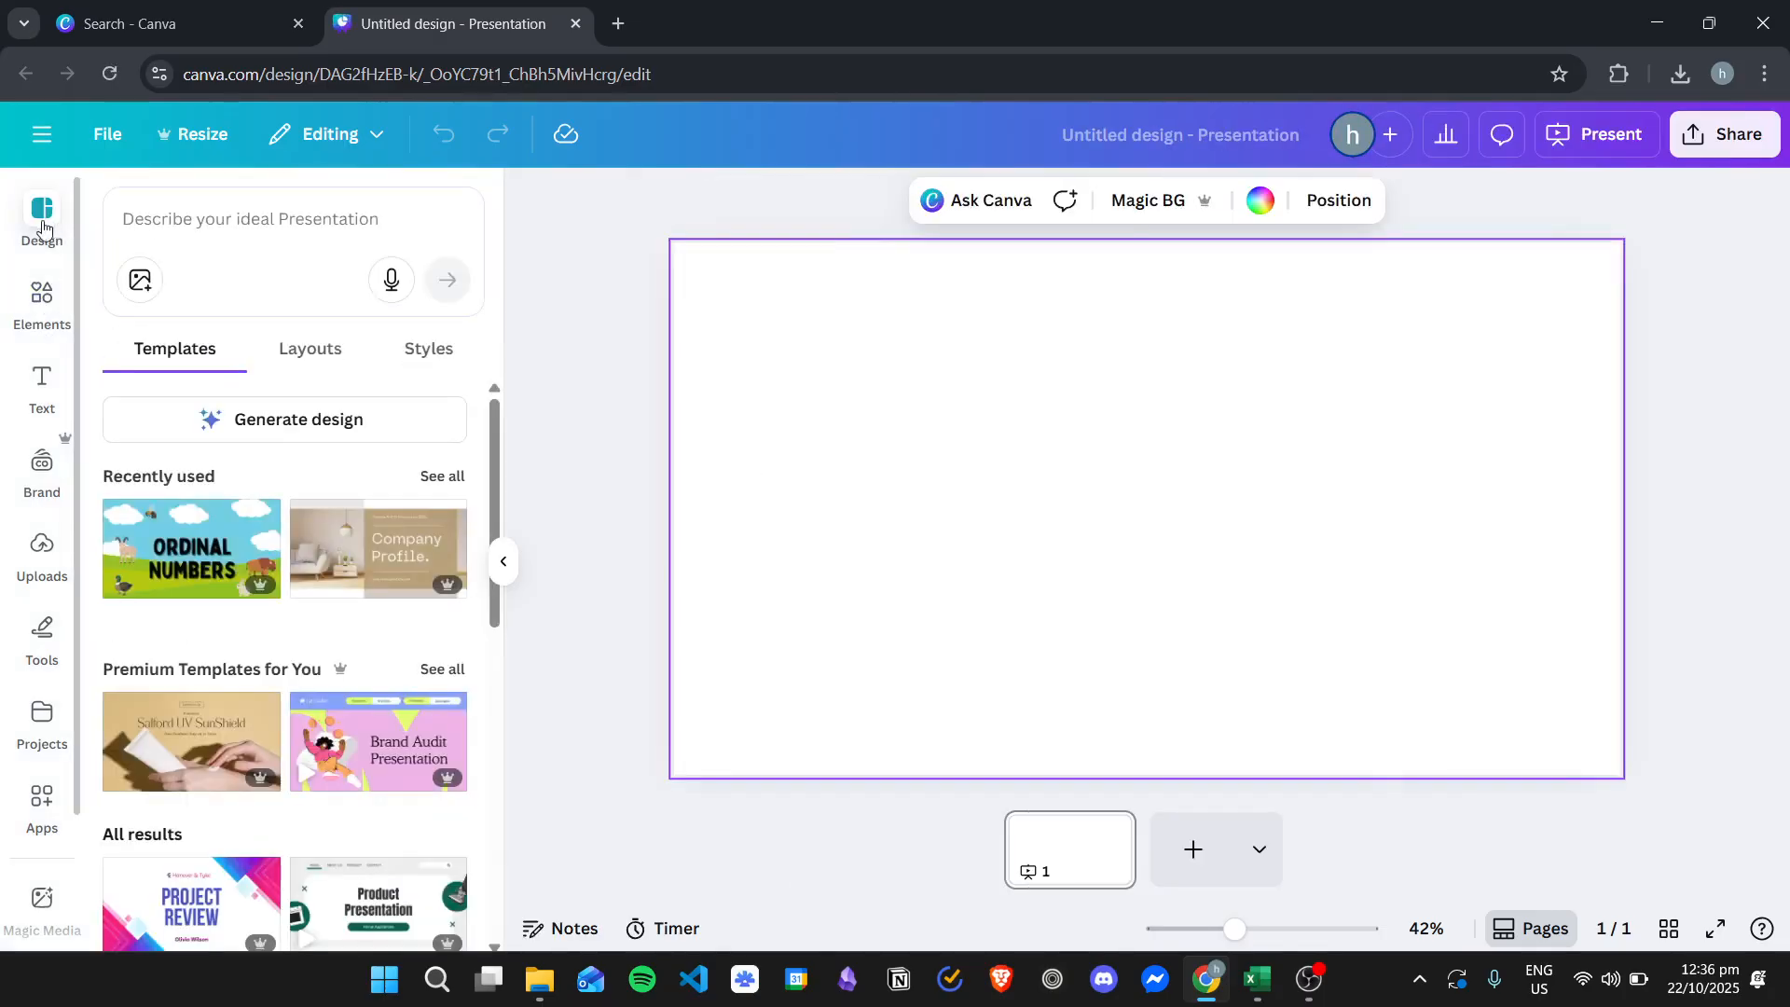
scroll(187, 647, "down", 3)
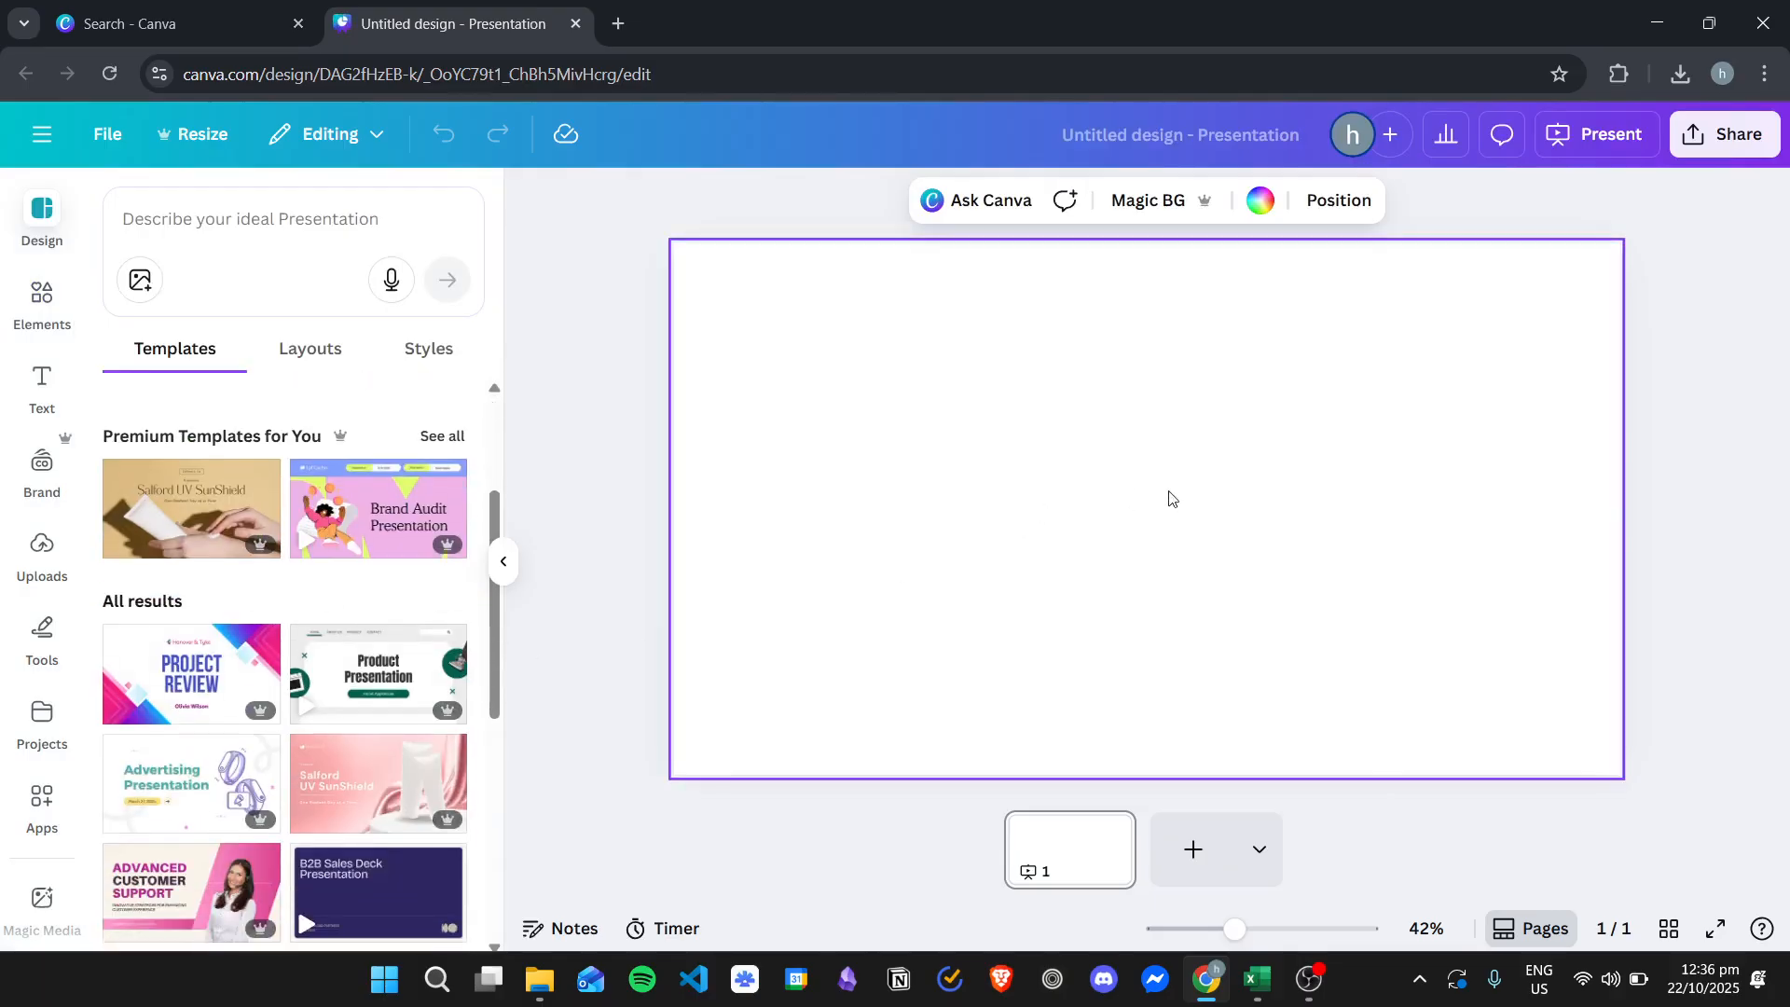
scroll(350, 564, "down", 2)
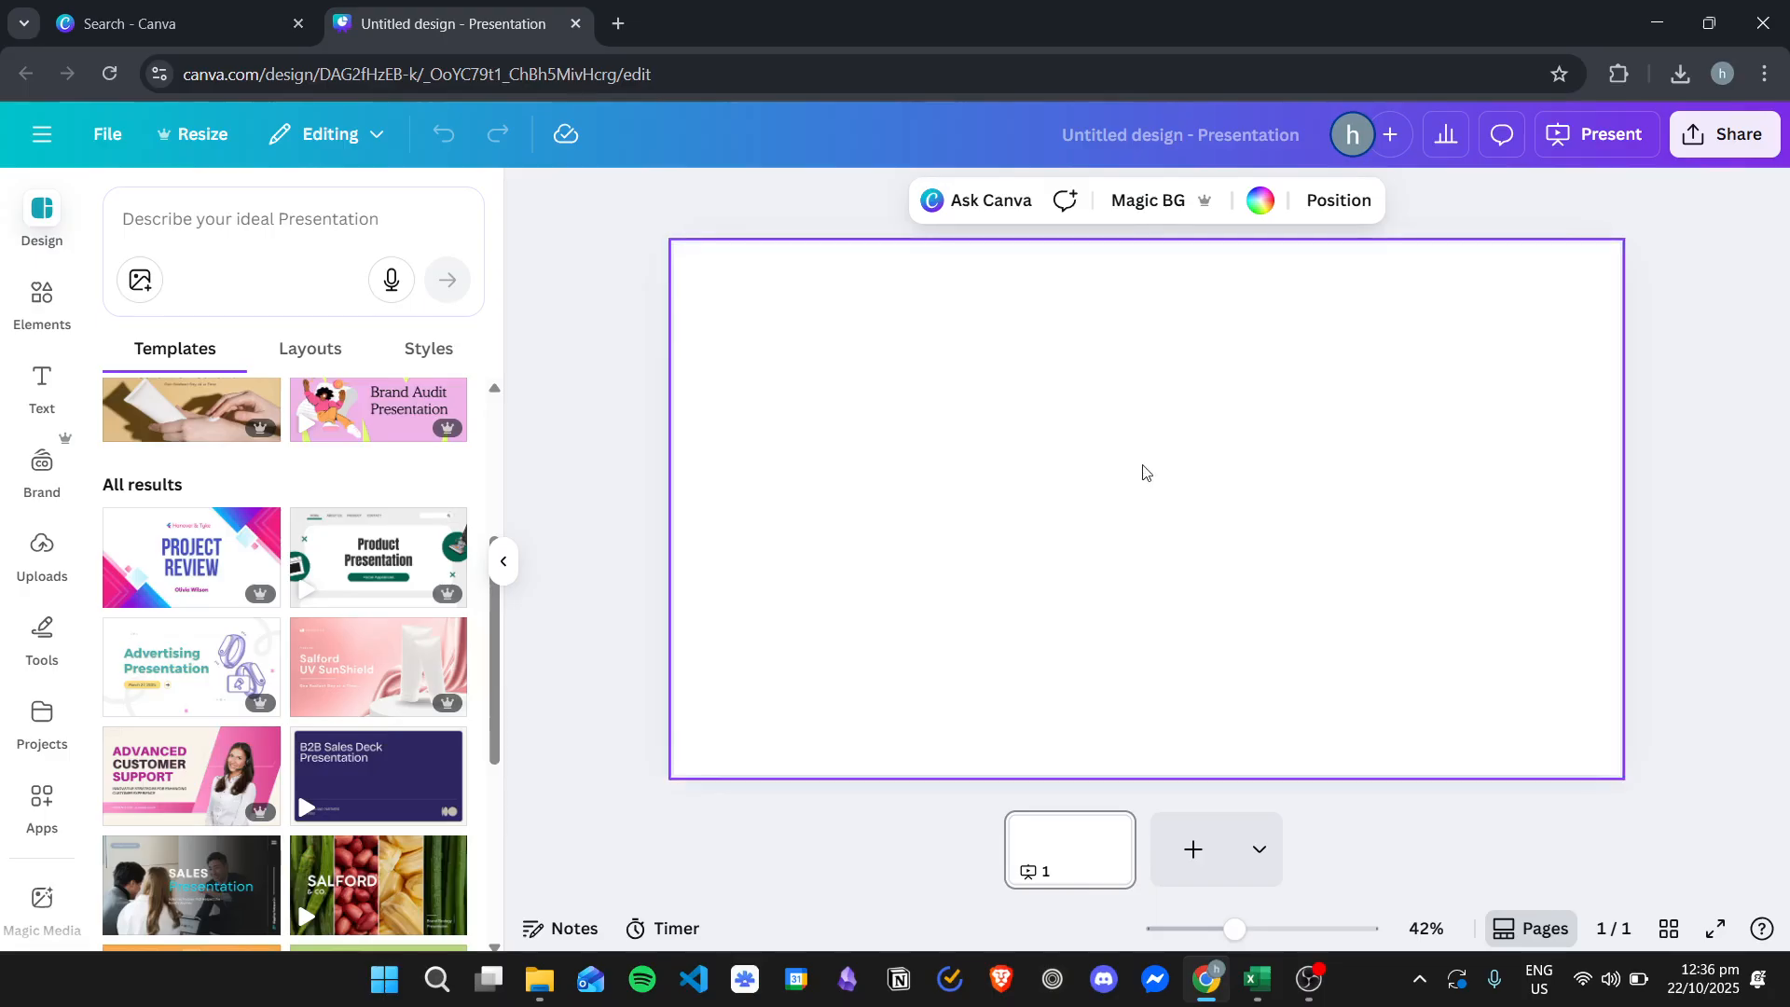
- Add the brown dog illustration from recently used elements to the slide, enlarge it and reposition it
left_click(42, 297)
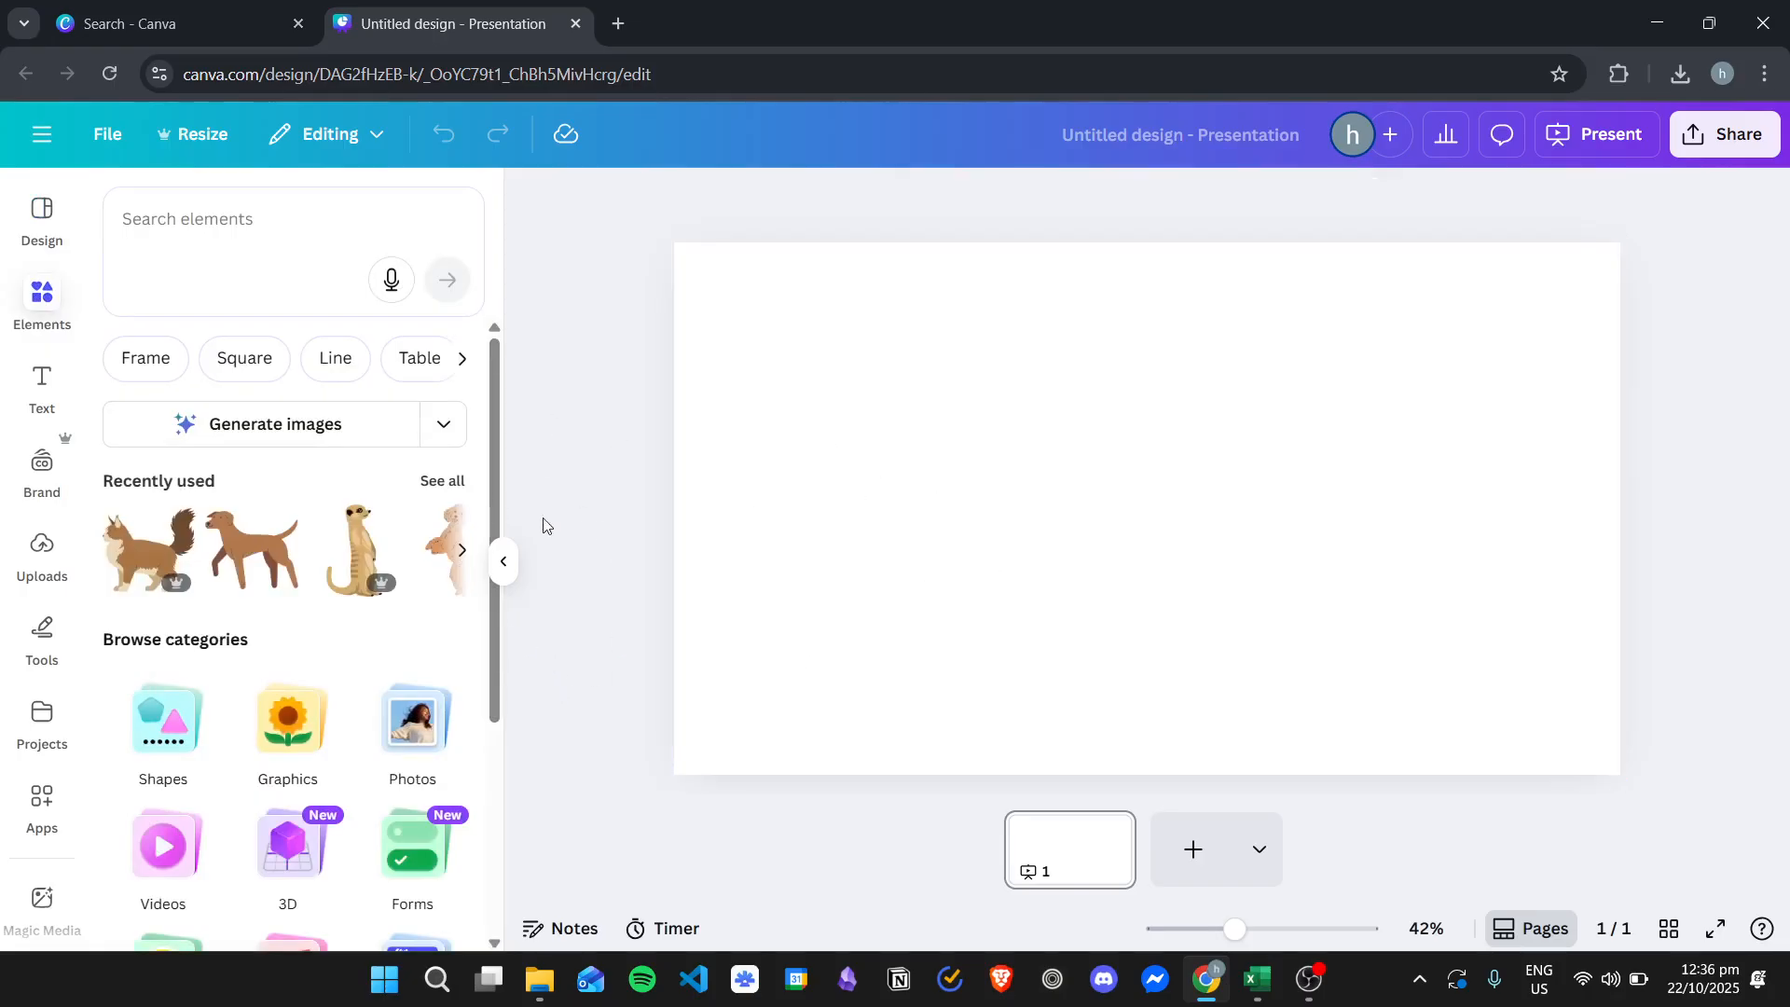
left_click_drag(252, 550, 1002, 428)
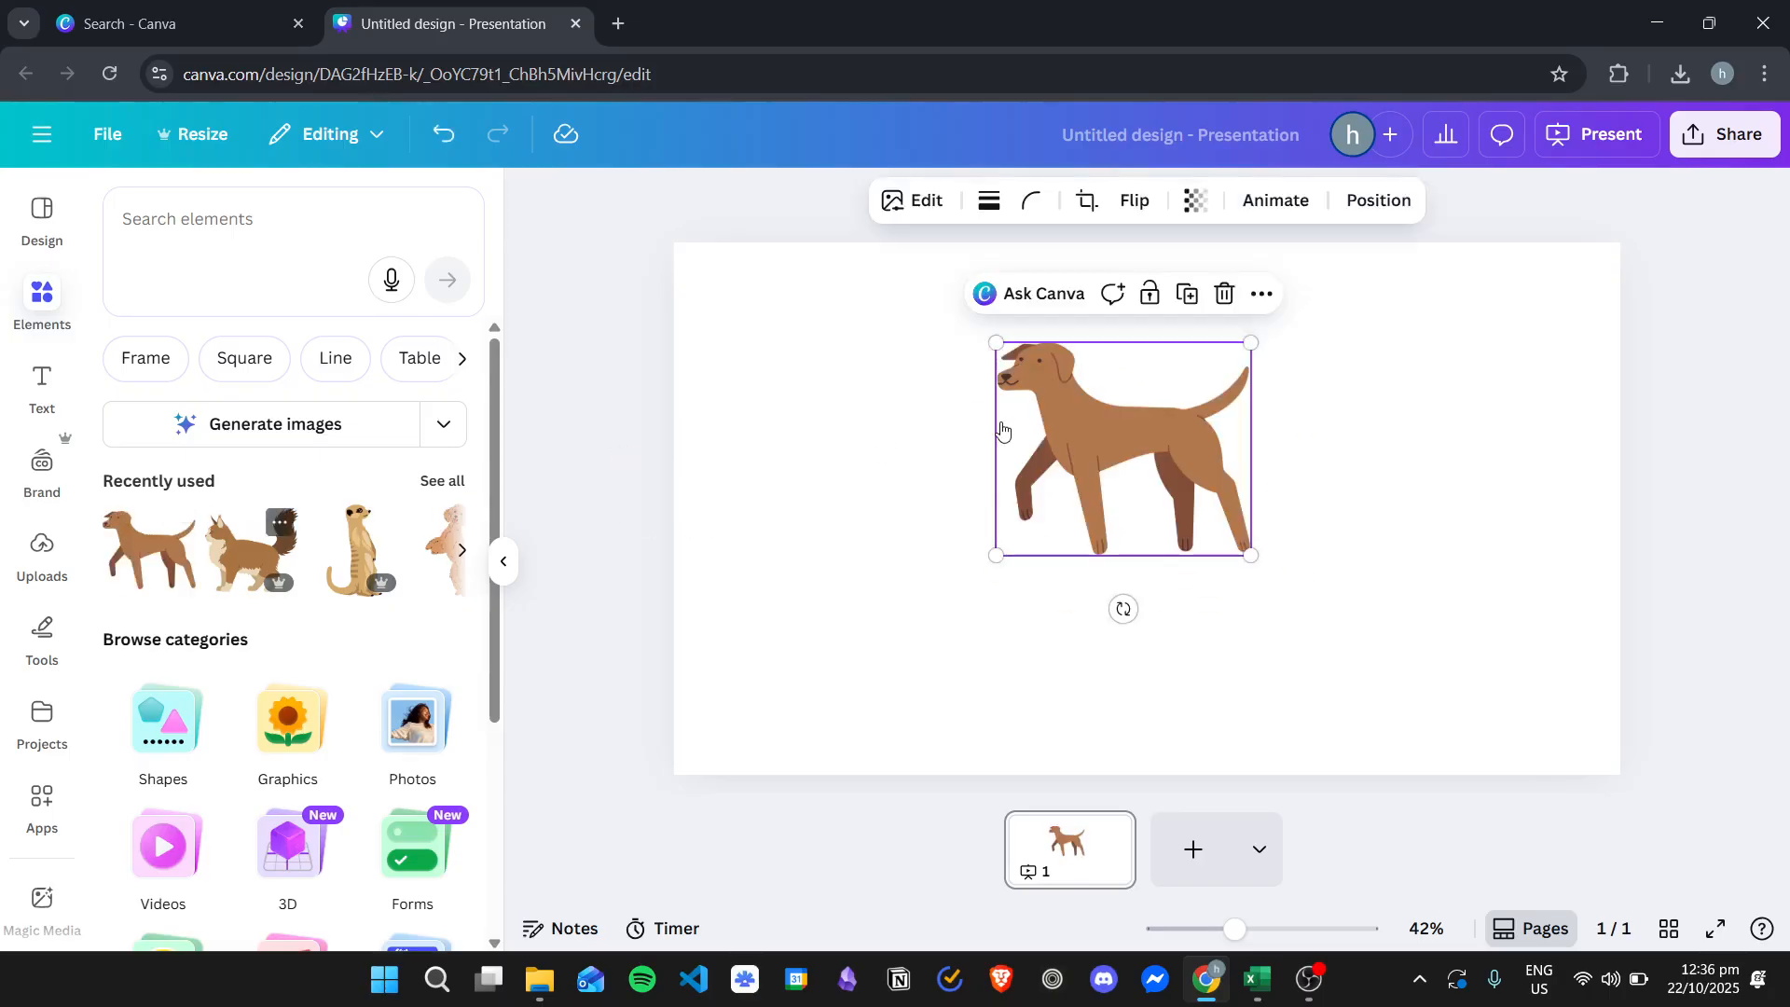
left_click_drag(1251, 555, 1408, 680)
left_click_drag(1218, 458, 1133, 480)
- Add a heading text box over the dog and enter DOG
left_click(26, 377)
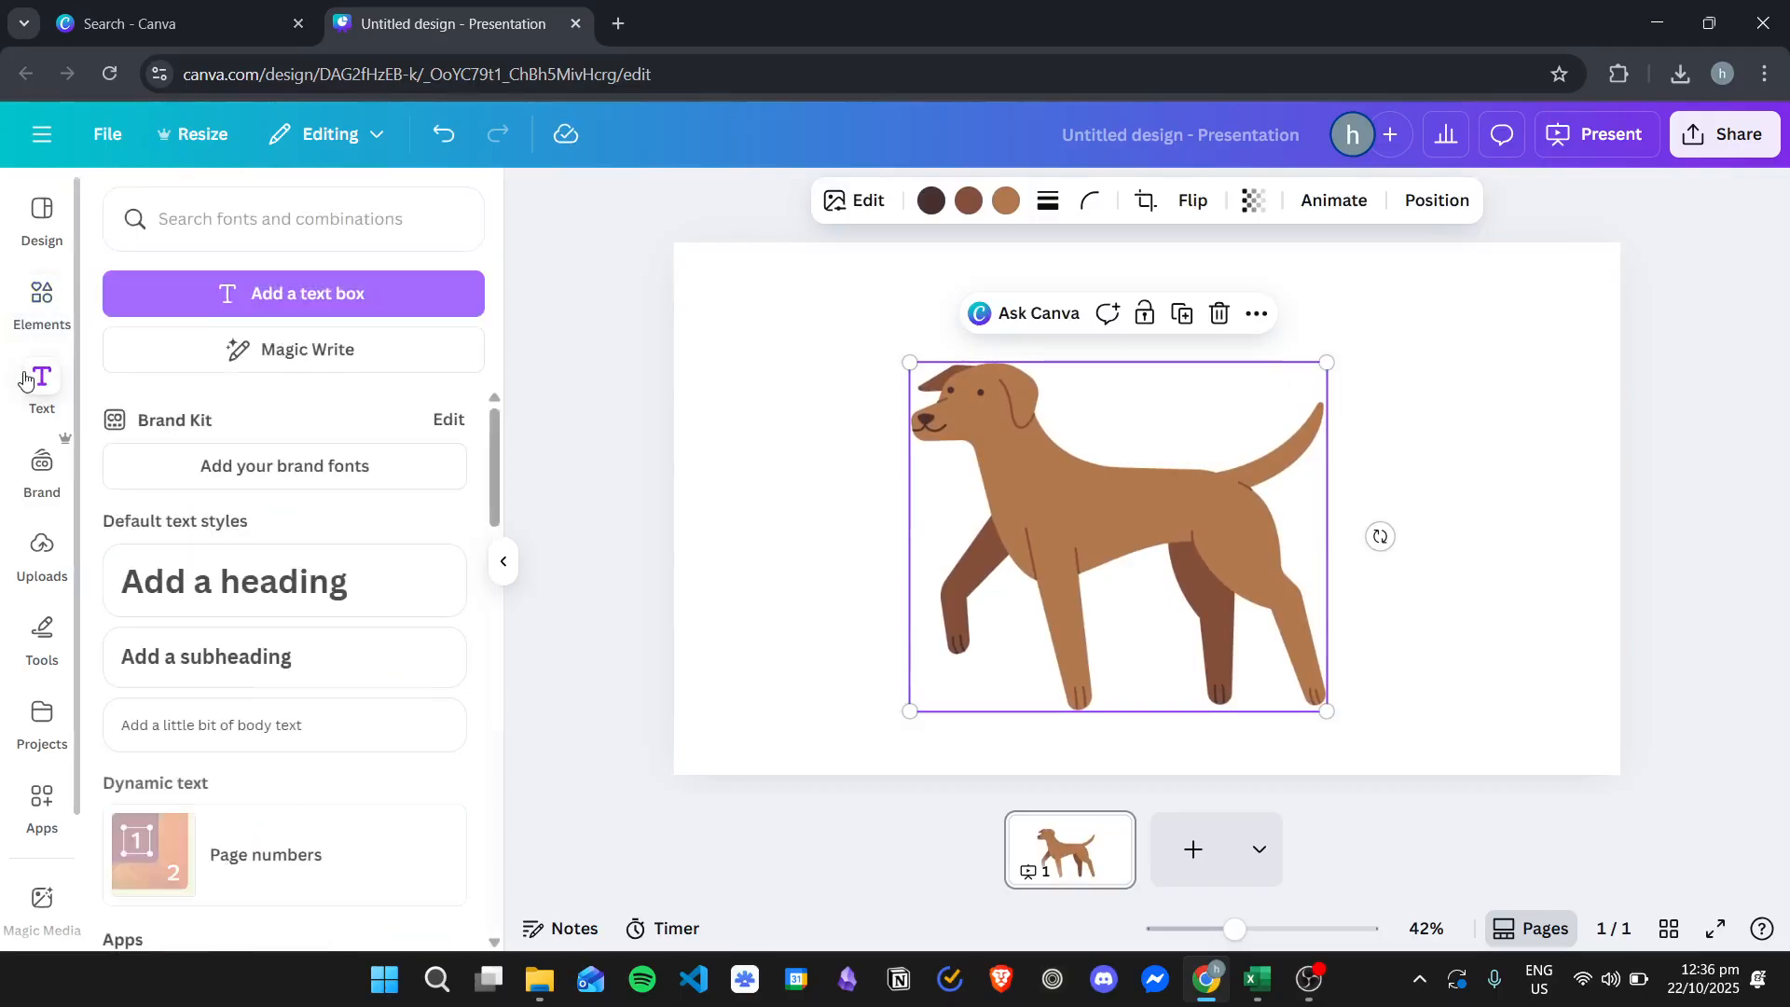
left_click_drag(233, 581, 814, 423)
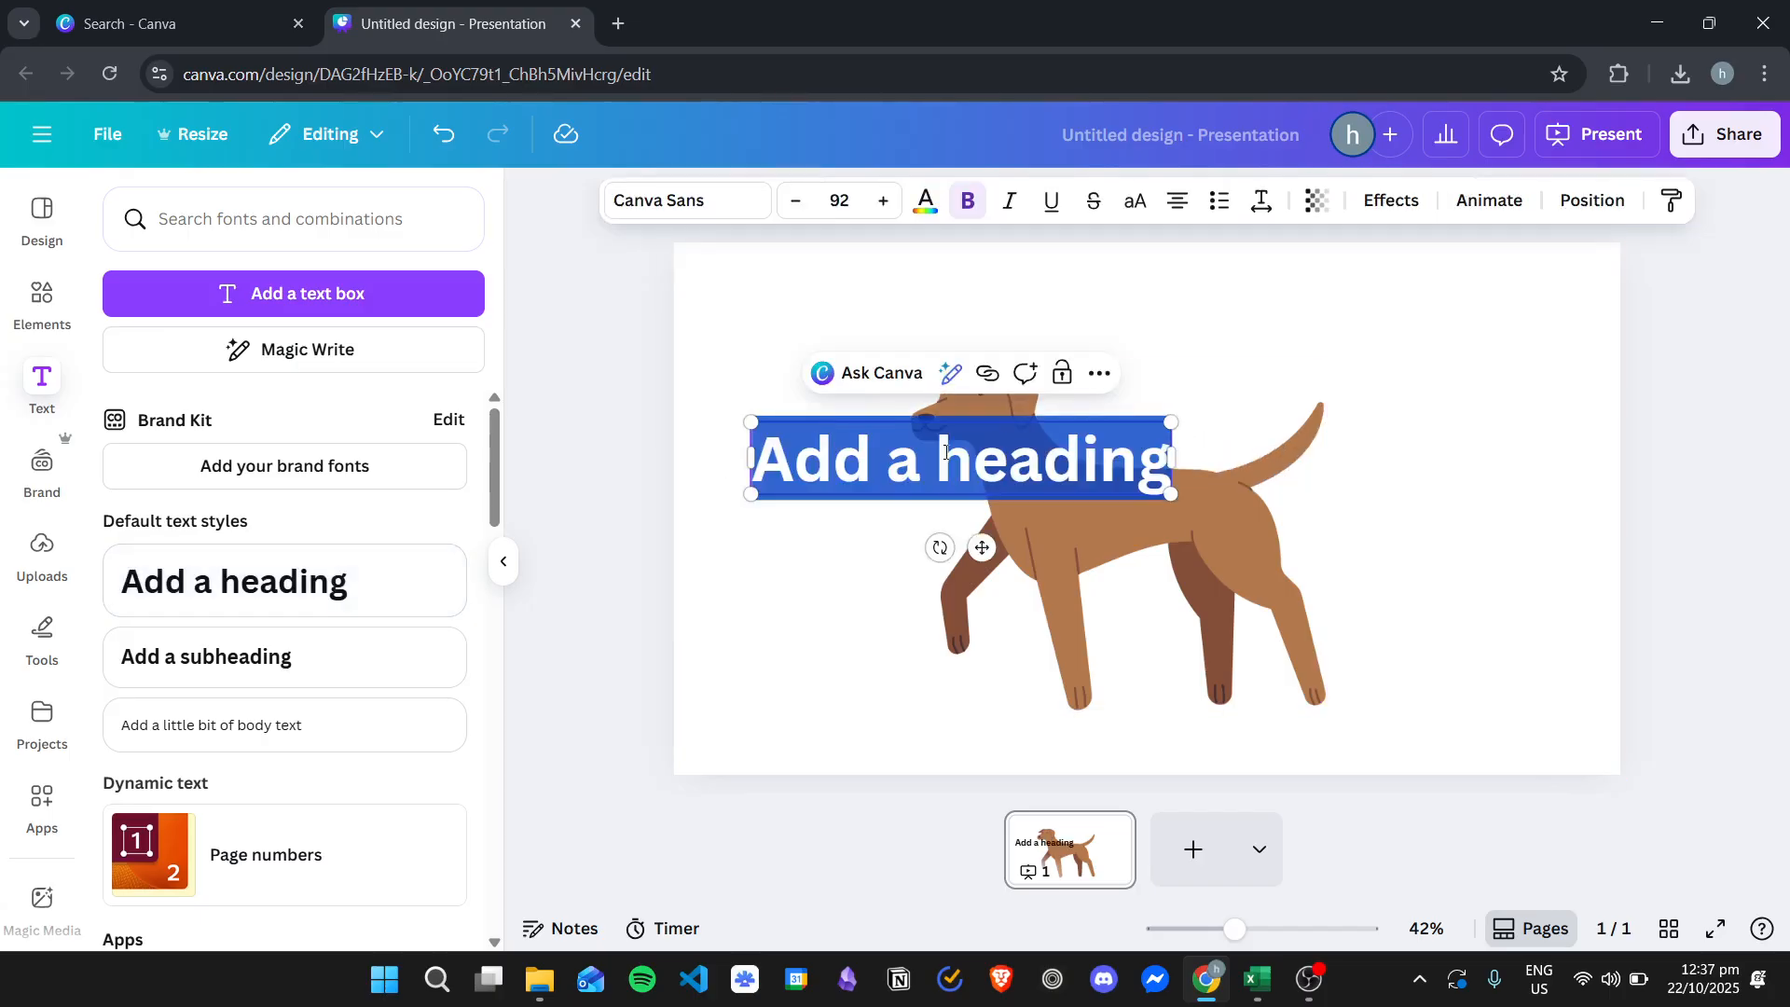
type("DOG")
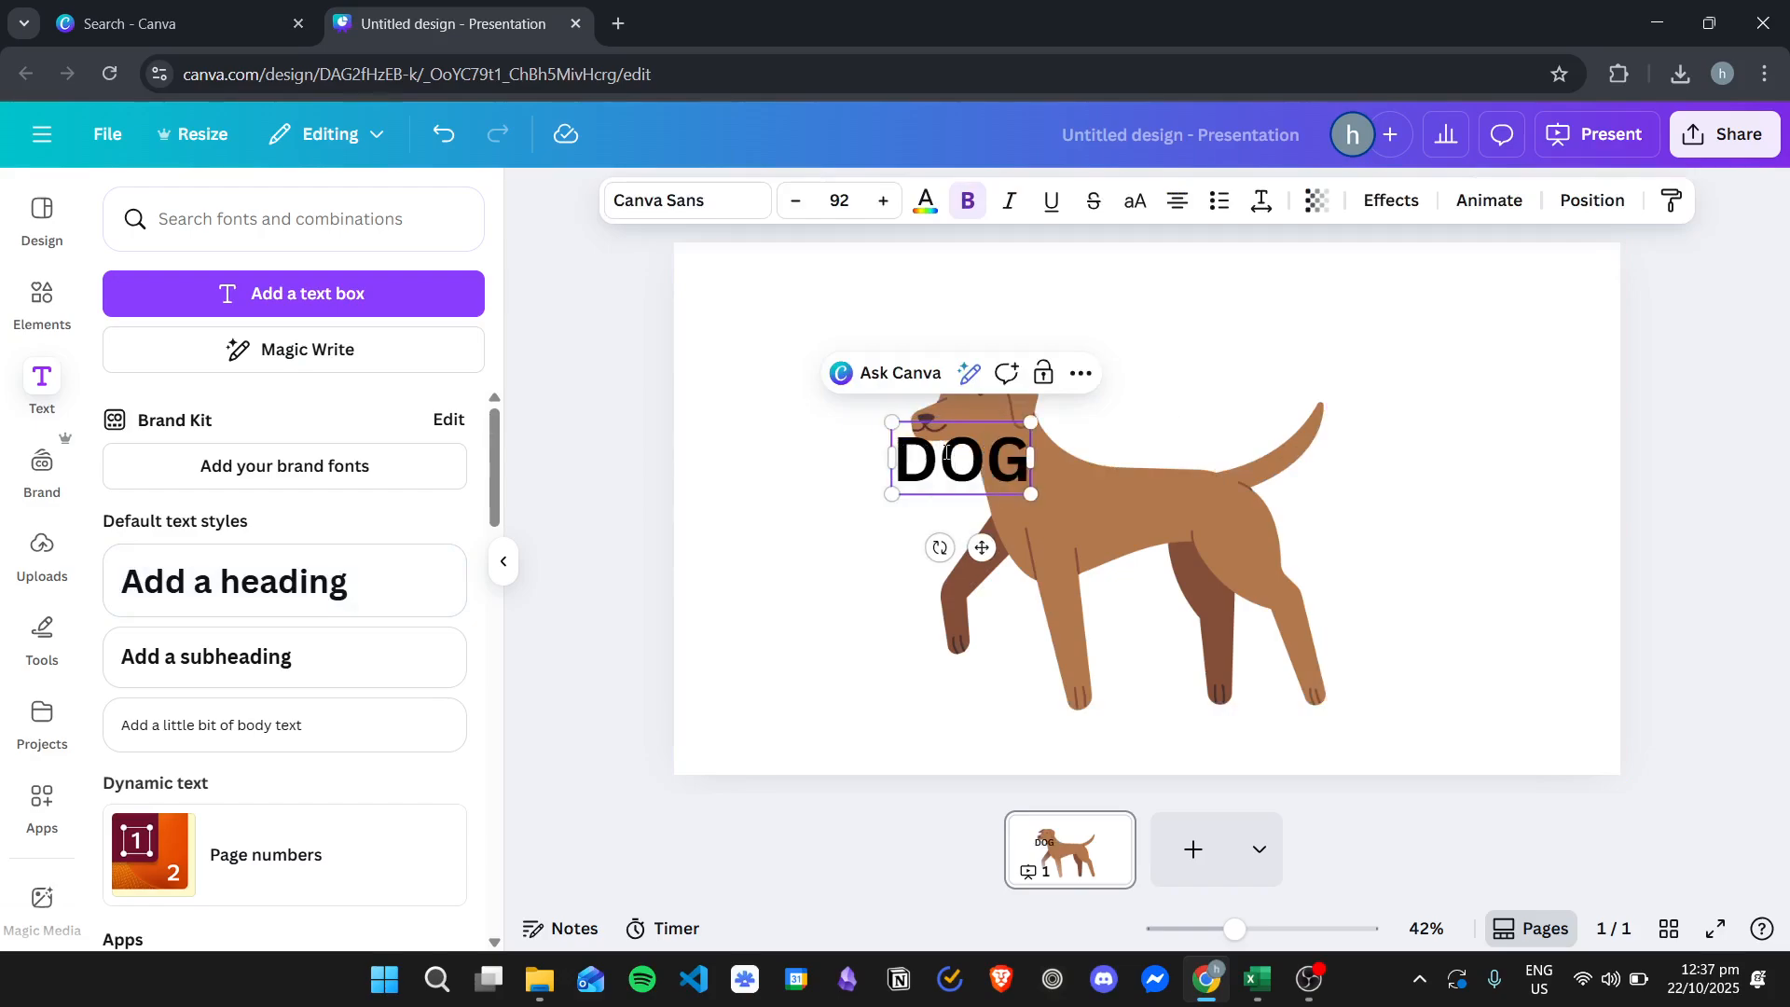
- Set the DOG heading's font size to 200
double_click(944, 454)
left_click(839, 200)
scroll(794, 550, "down", 5)
left_click(815, 709)
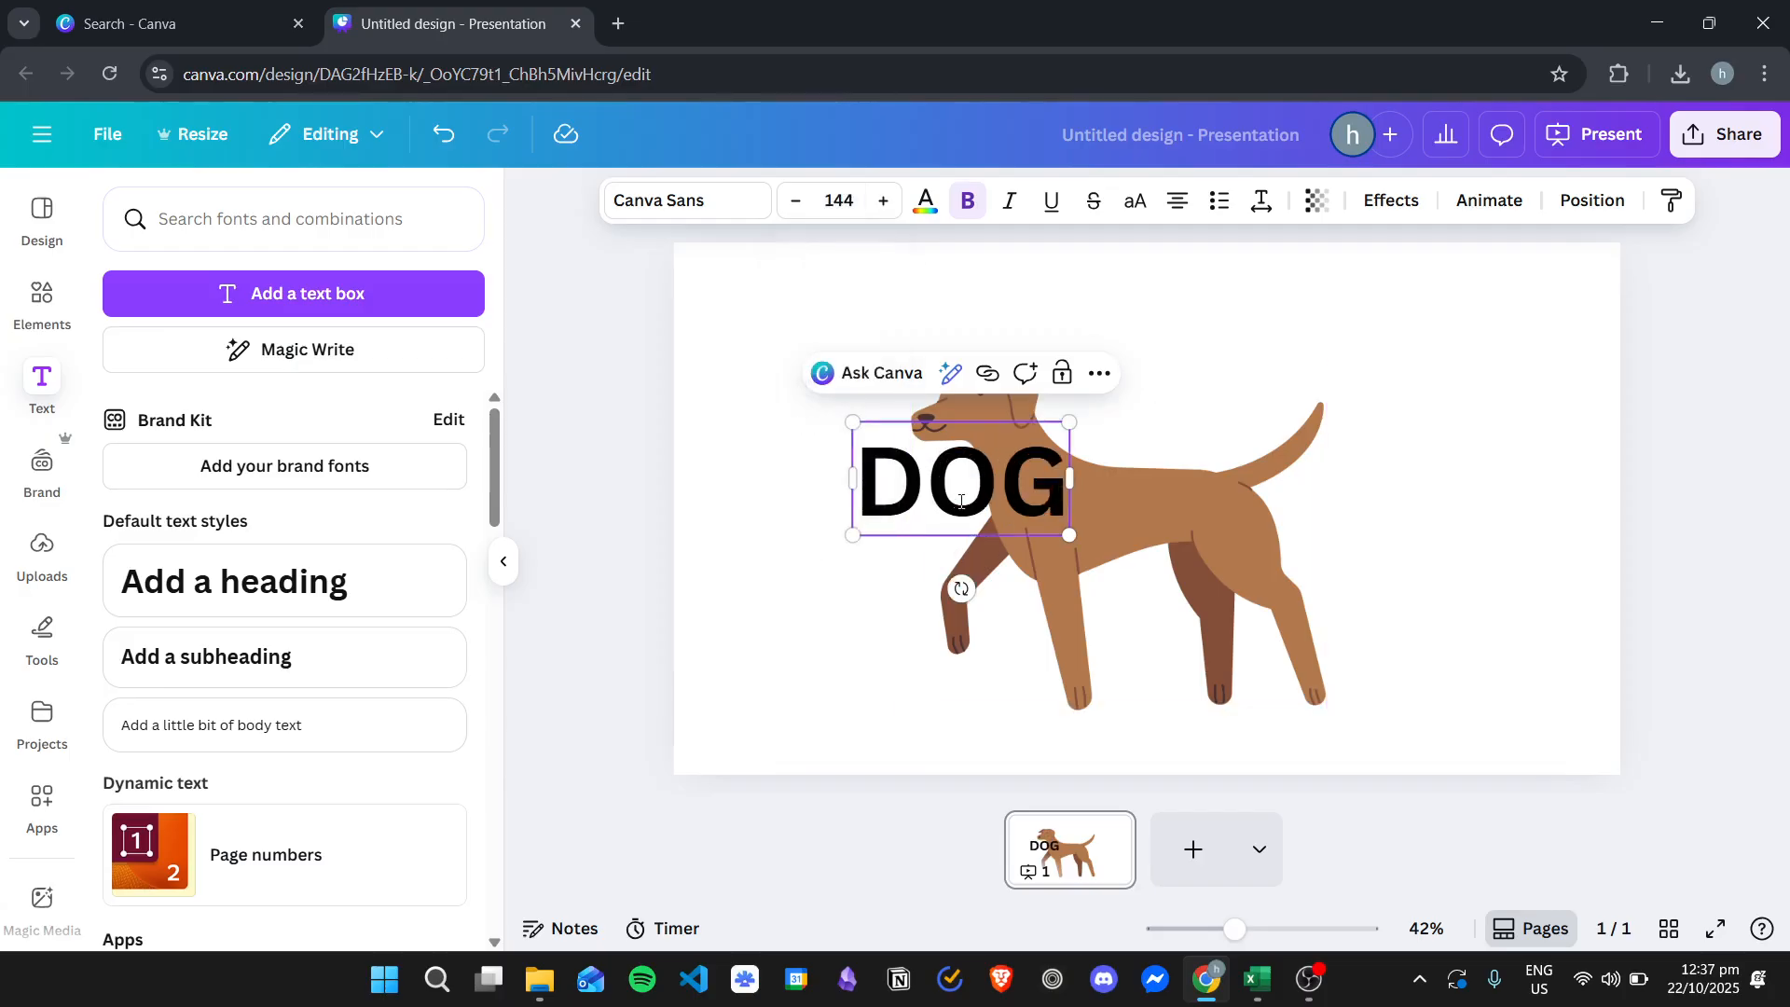
left_click(848, 200)
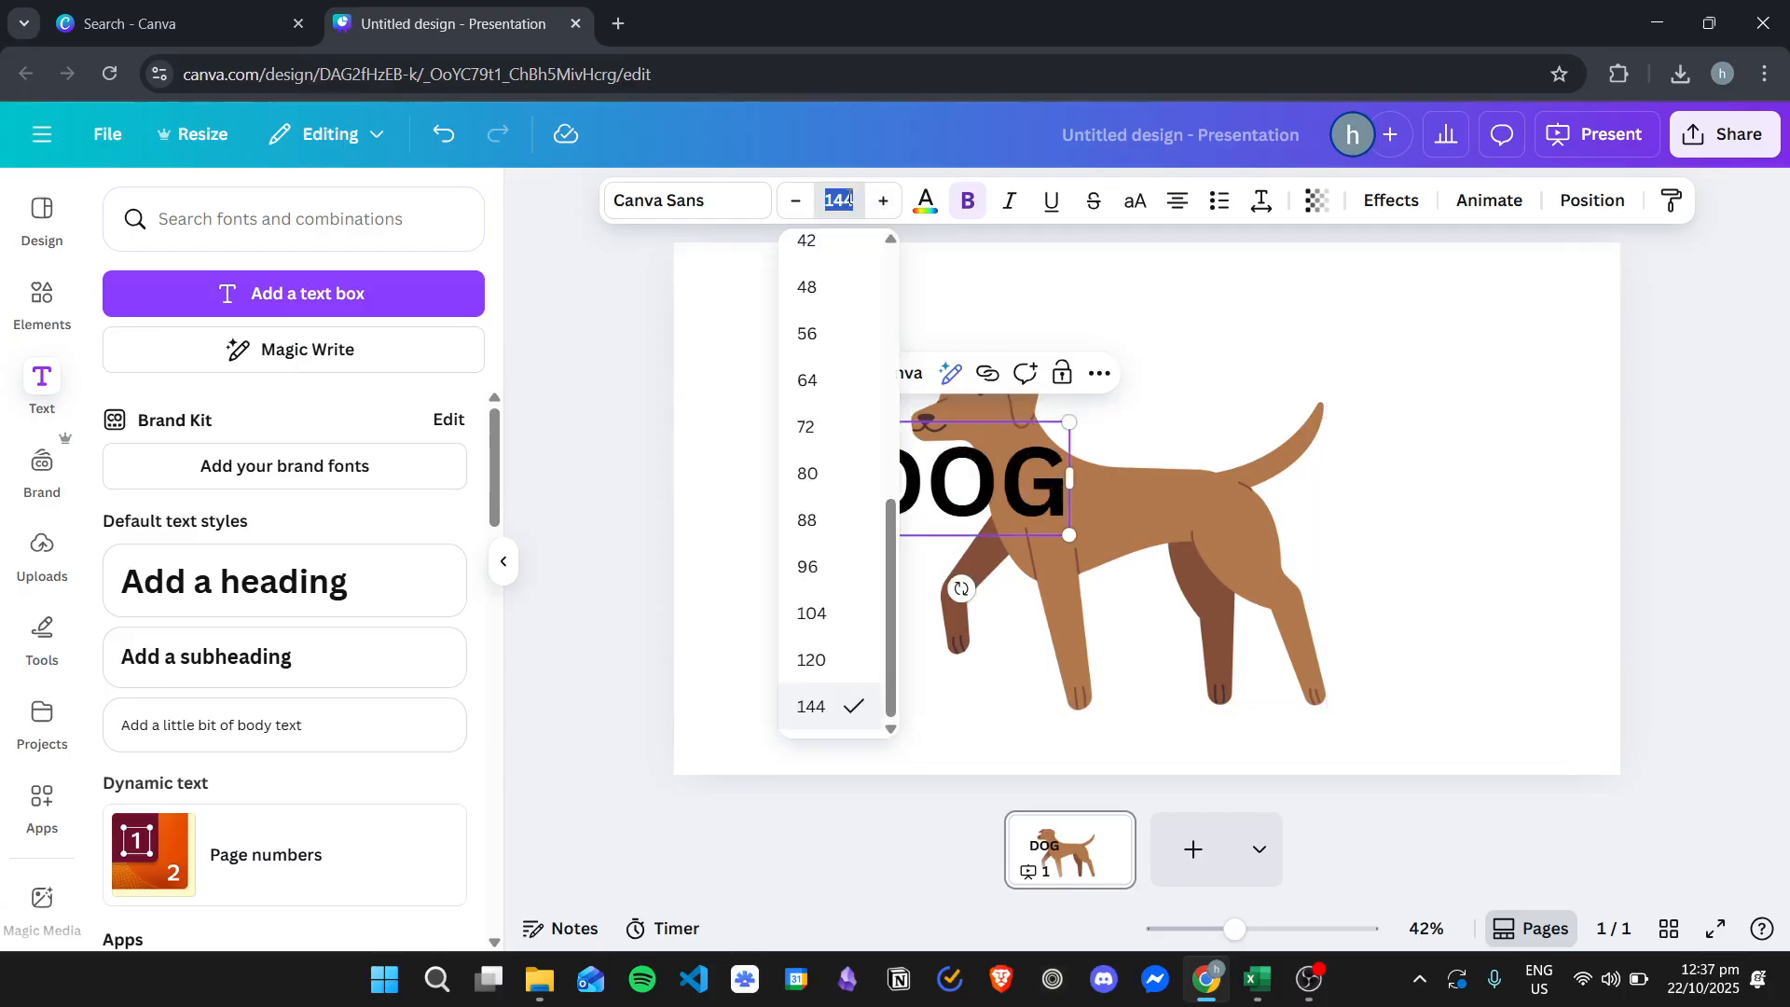
type("200")
key("Return")
key("Escape")
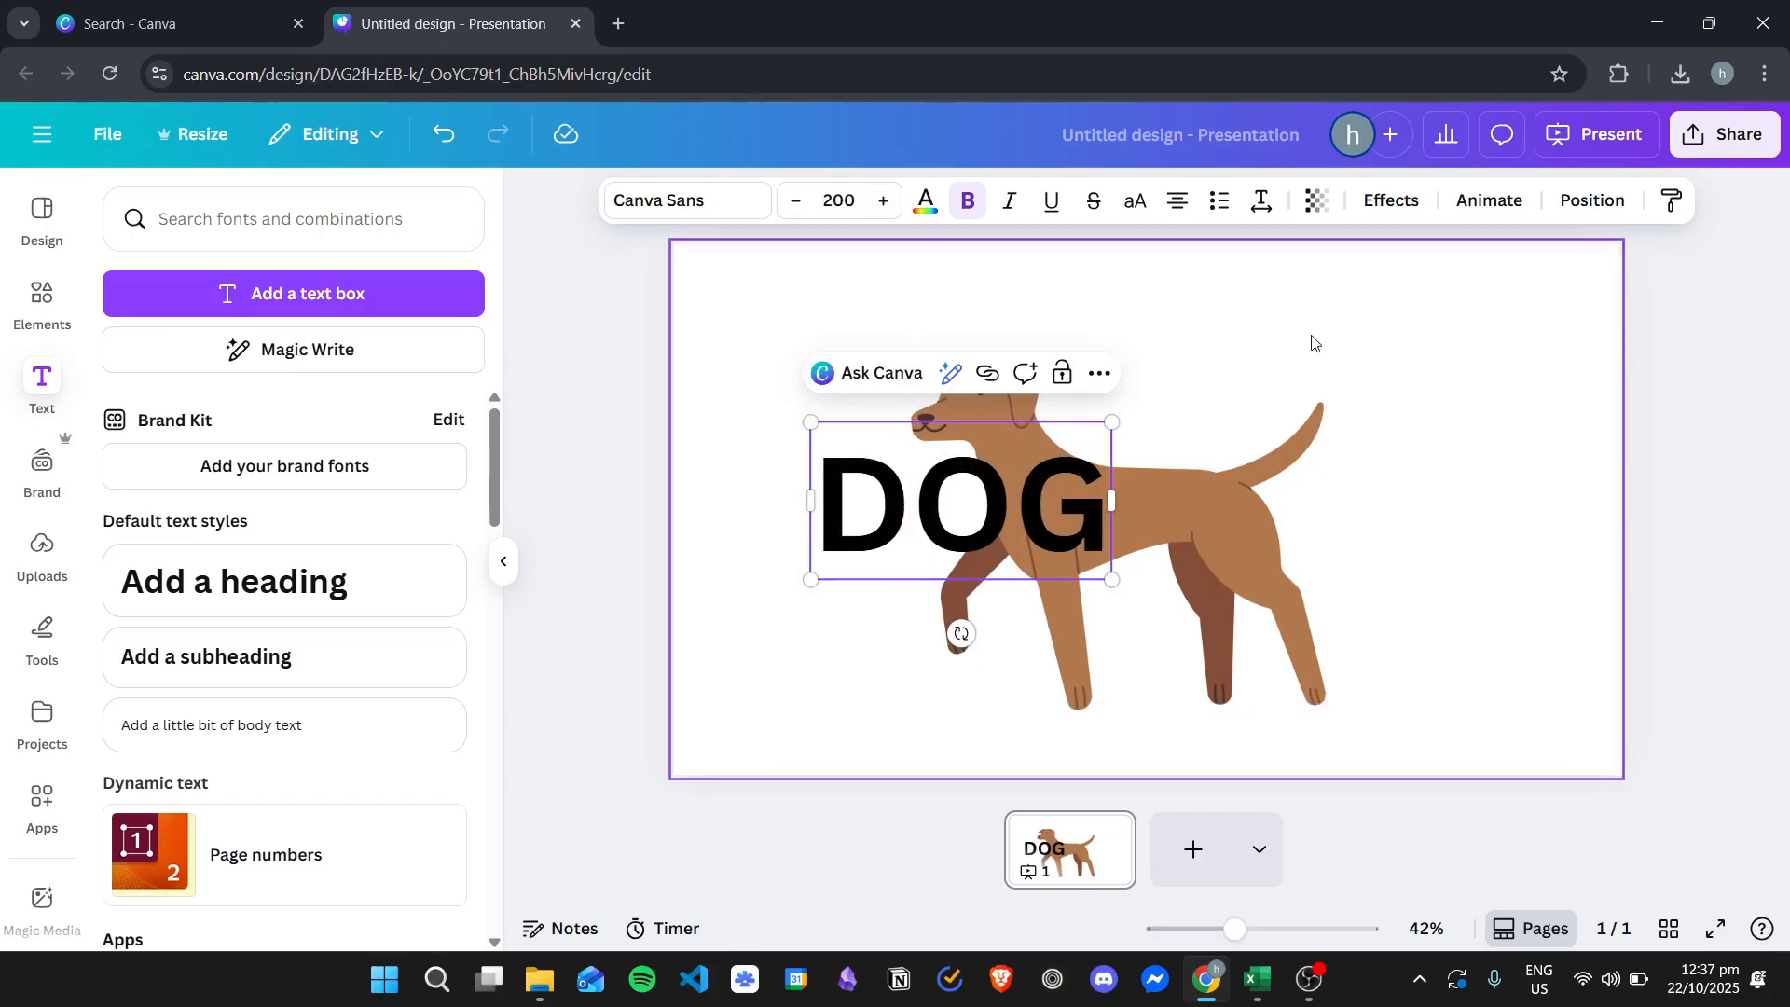
- Nudge the DOG heading up slightly and send it backward behind the dog
left_click_drag(940, 497, 946, 466)
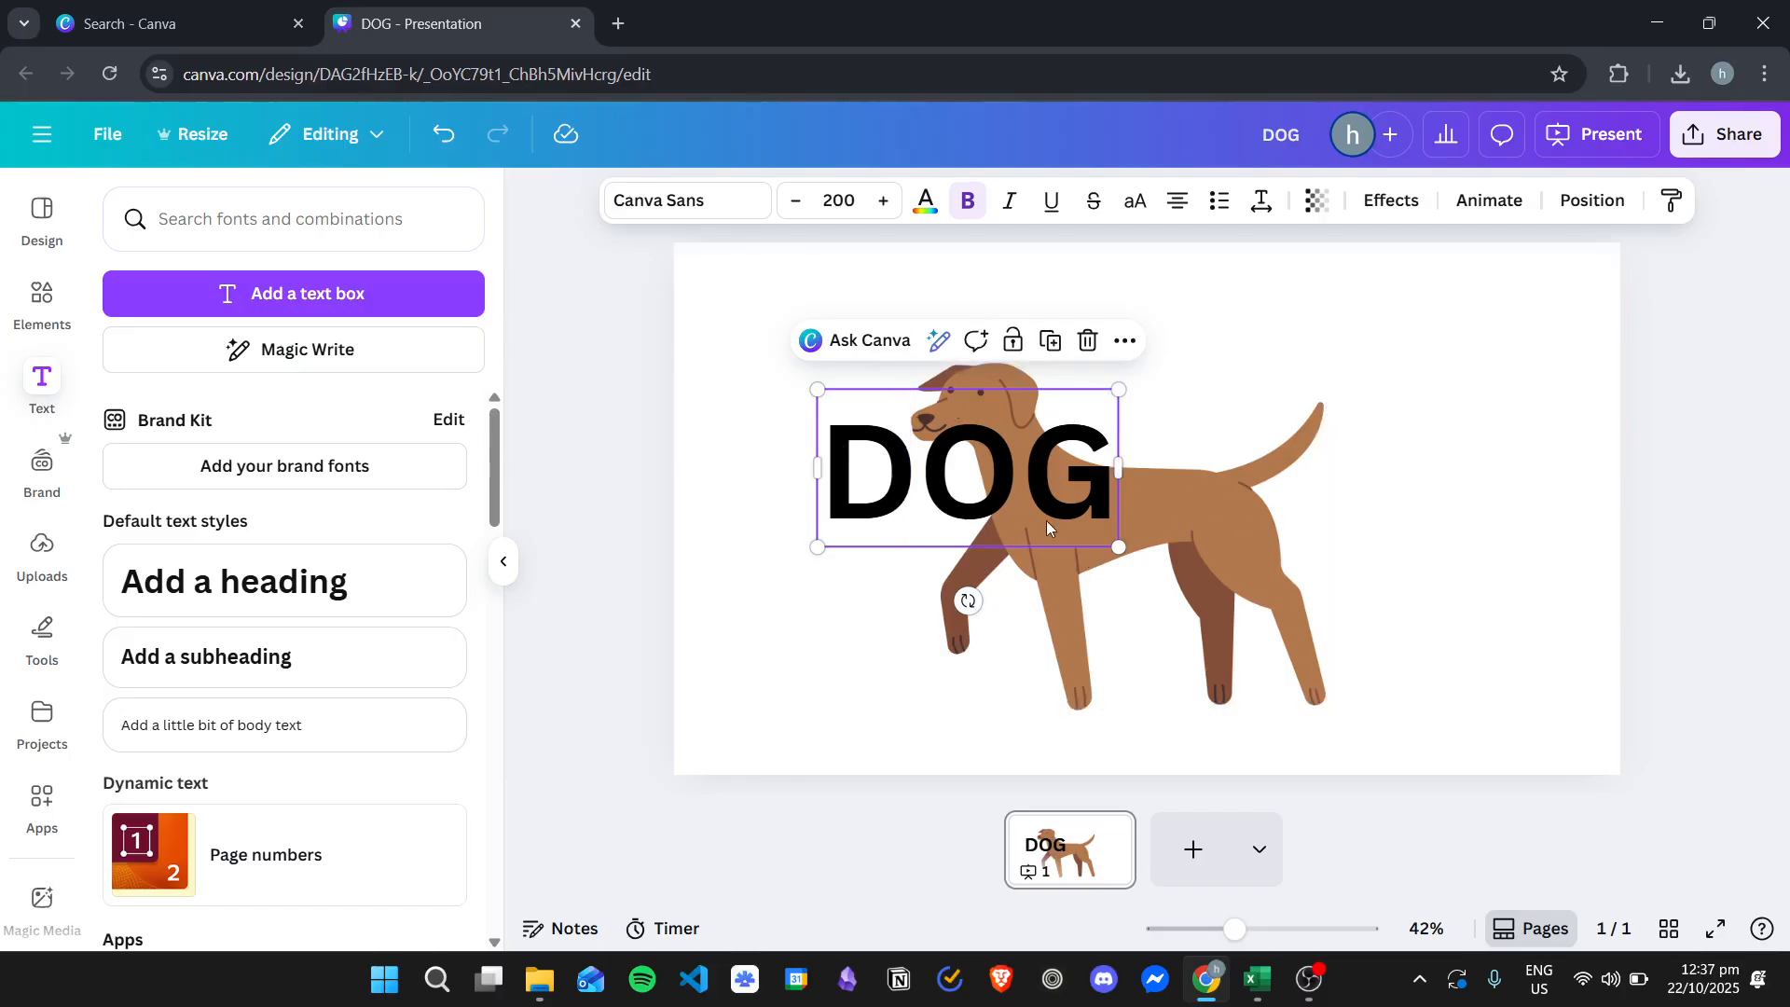
left_click(1596, 211)
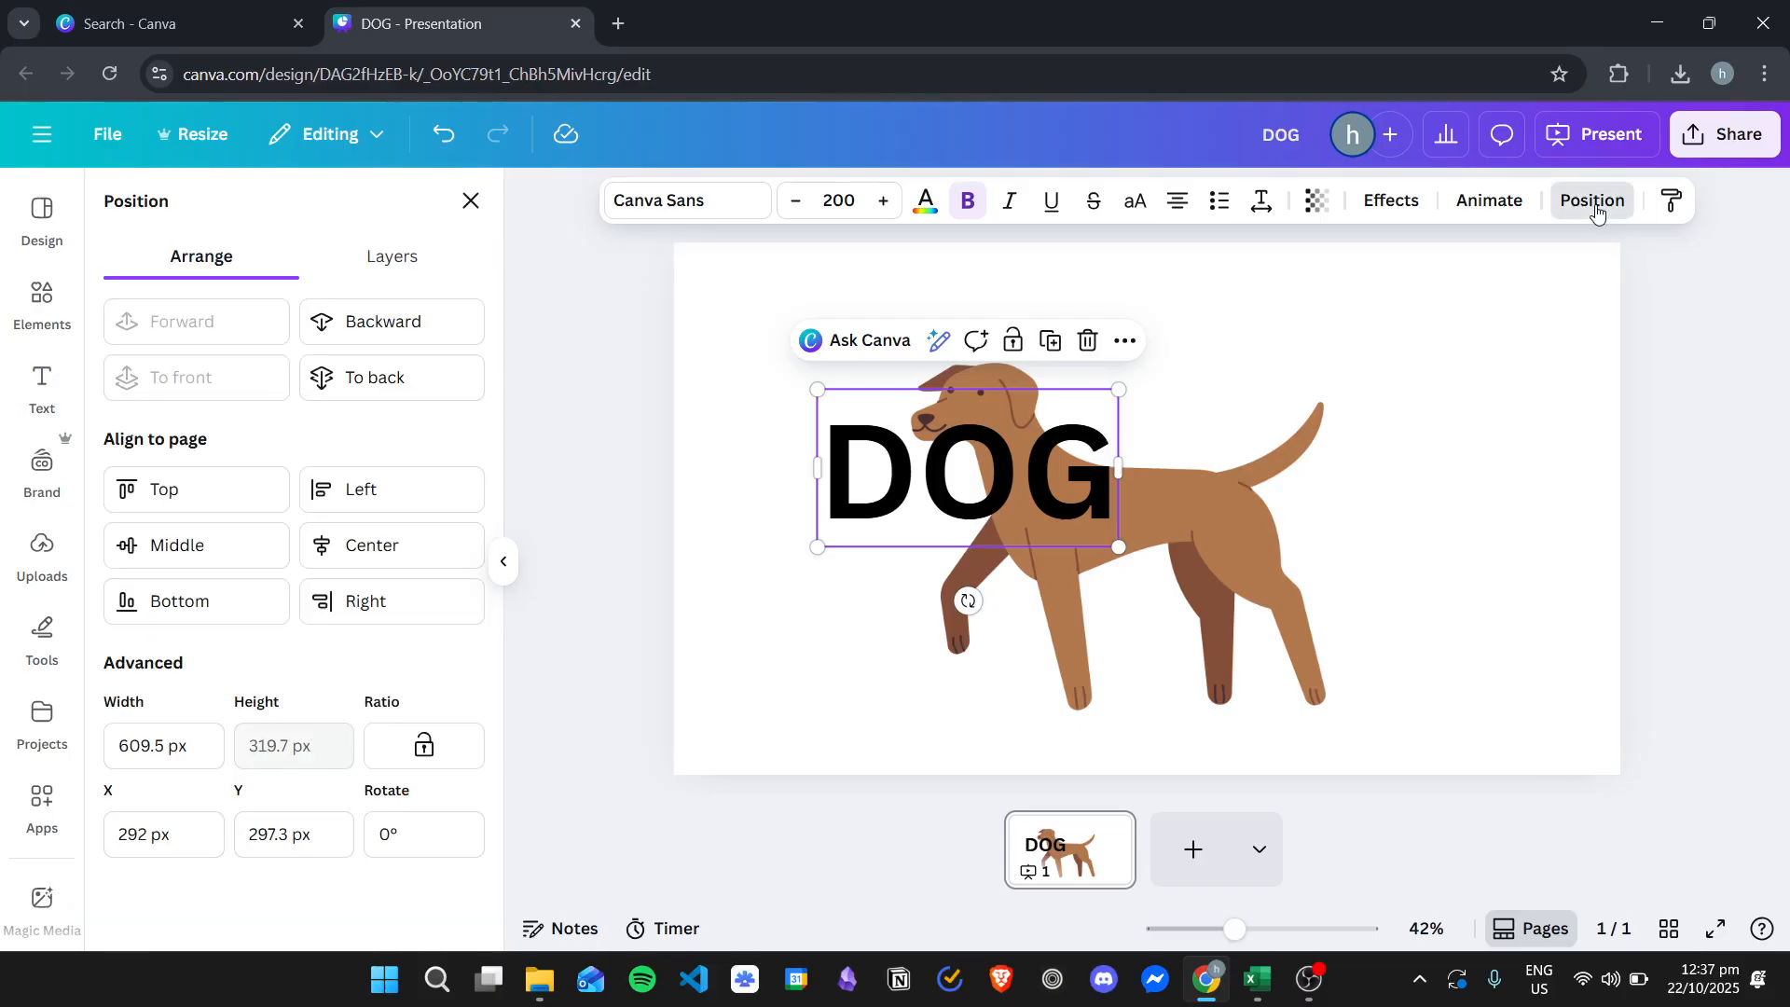
left_click(391, 321)
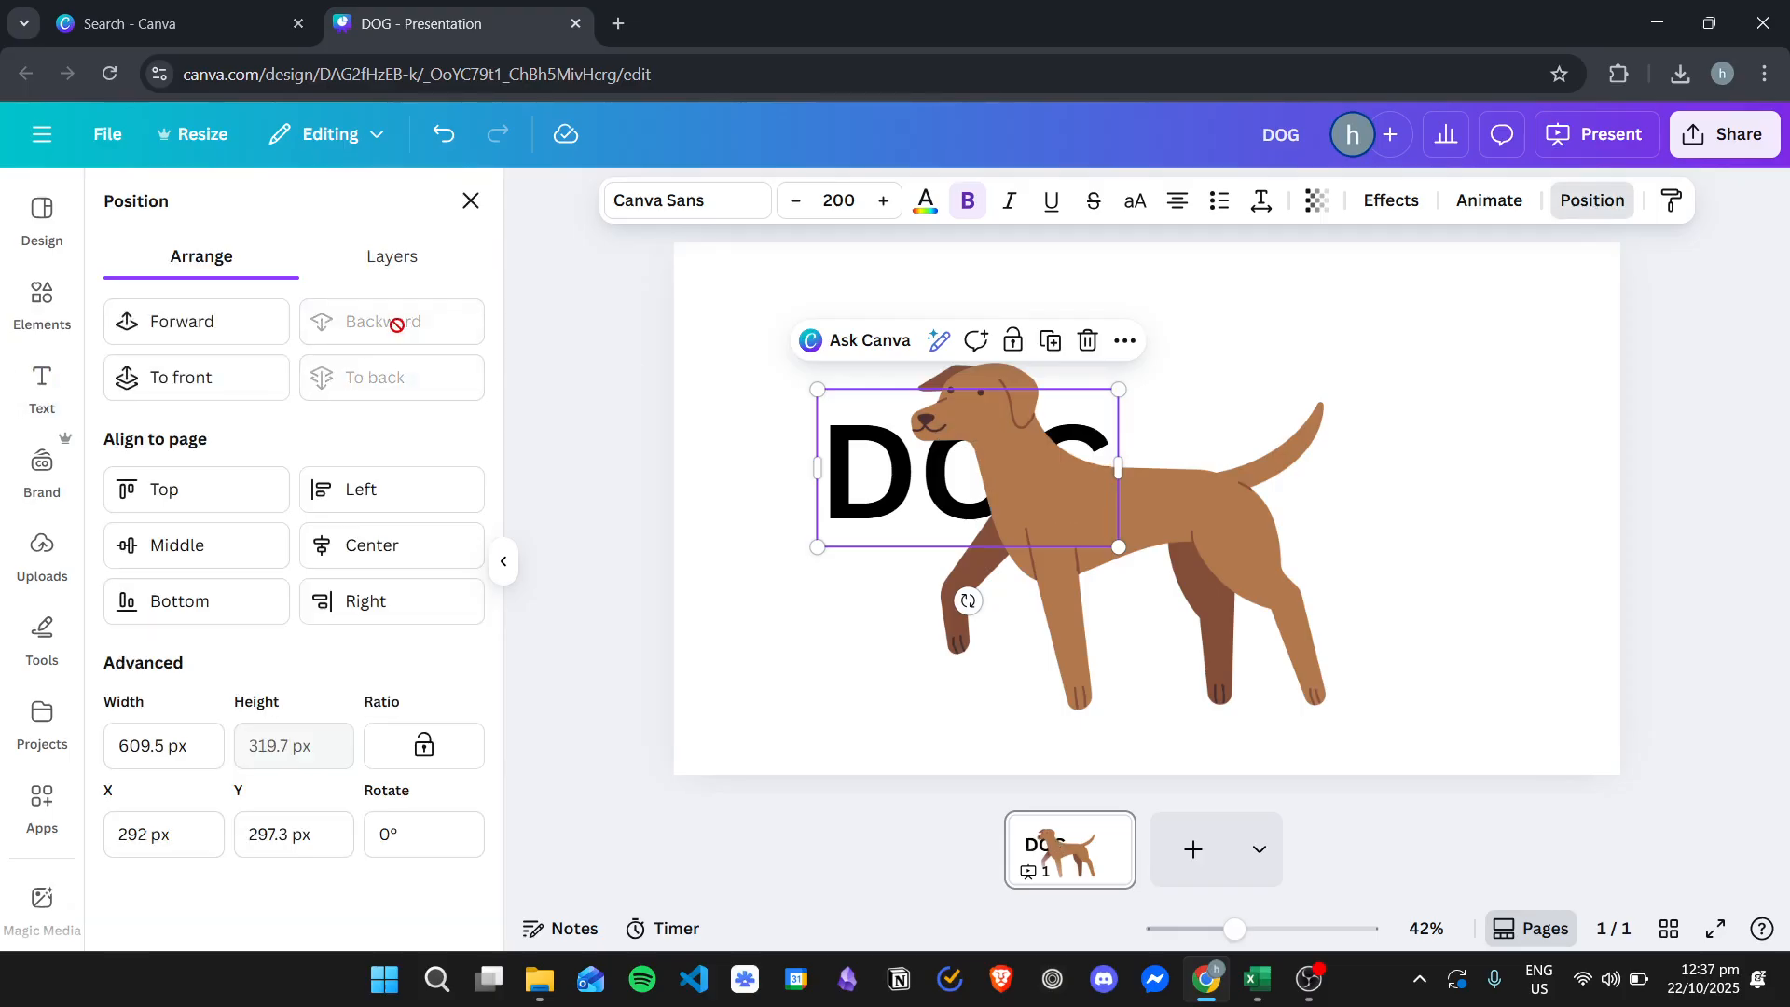
- Move and enlarge the DOG heading to about 549 font size so it spans the slide behind the dog
left_click_drag(860, 459, 730, 562)
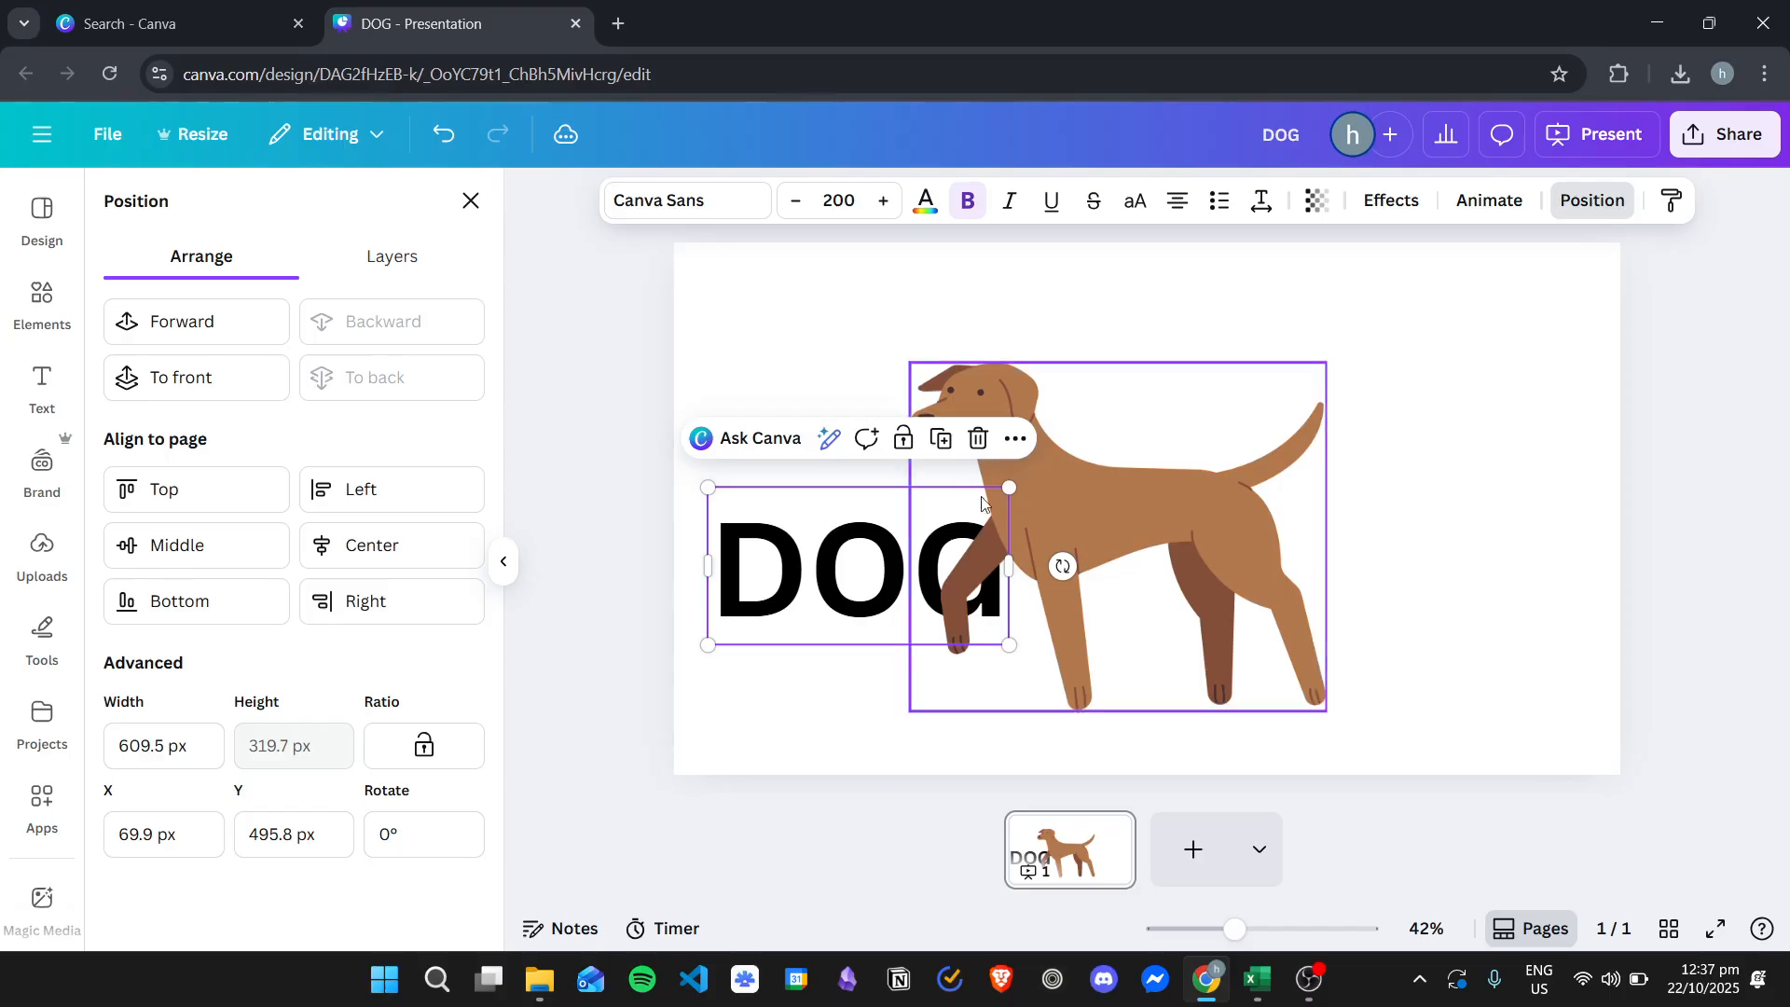
left_click_drag(1007, 486, 1491, 348)
left_click_drag(1318, 344, 1362, 421)
left_click_drag(1483, 352, 1631, 250)
left_click_drag(1398, 410, 1398, 404)
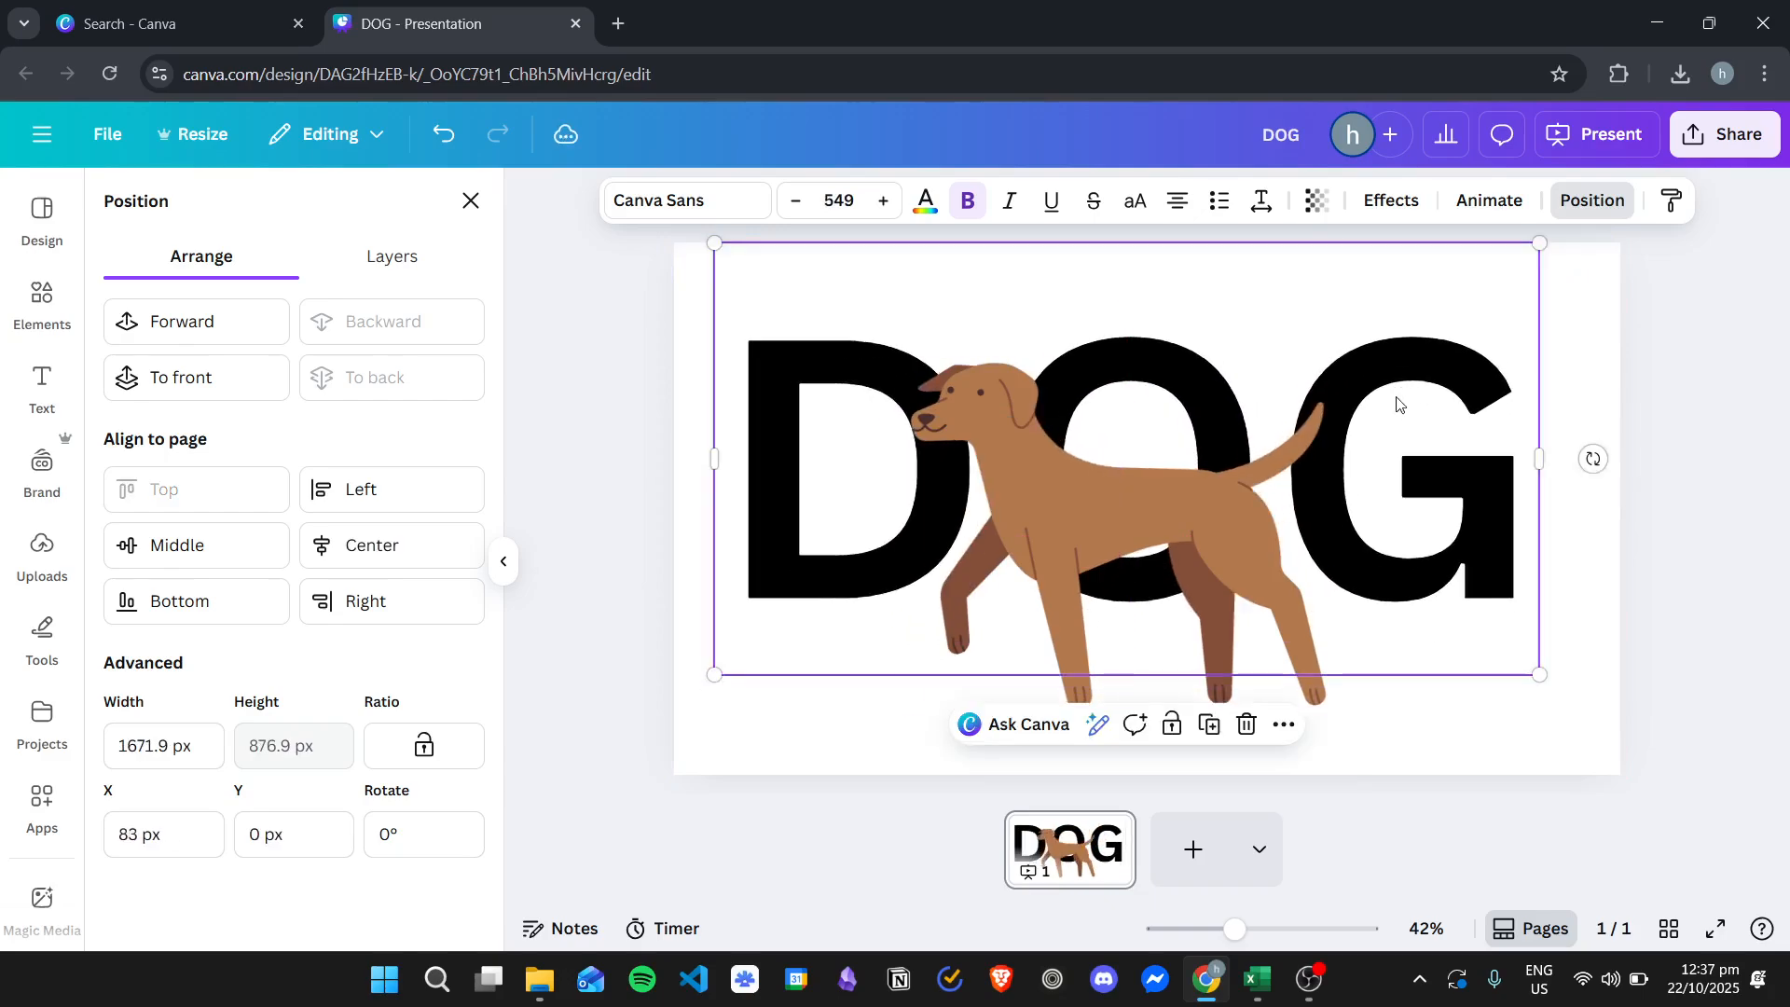
left_click_drag(1126, 499, 1130, 521)
left_click(1130, 521)
left_click(1603, 591)
left_click(1328, 419)
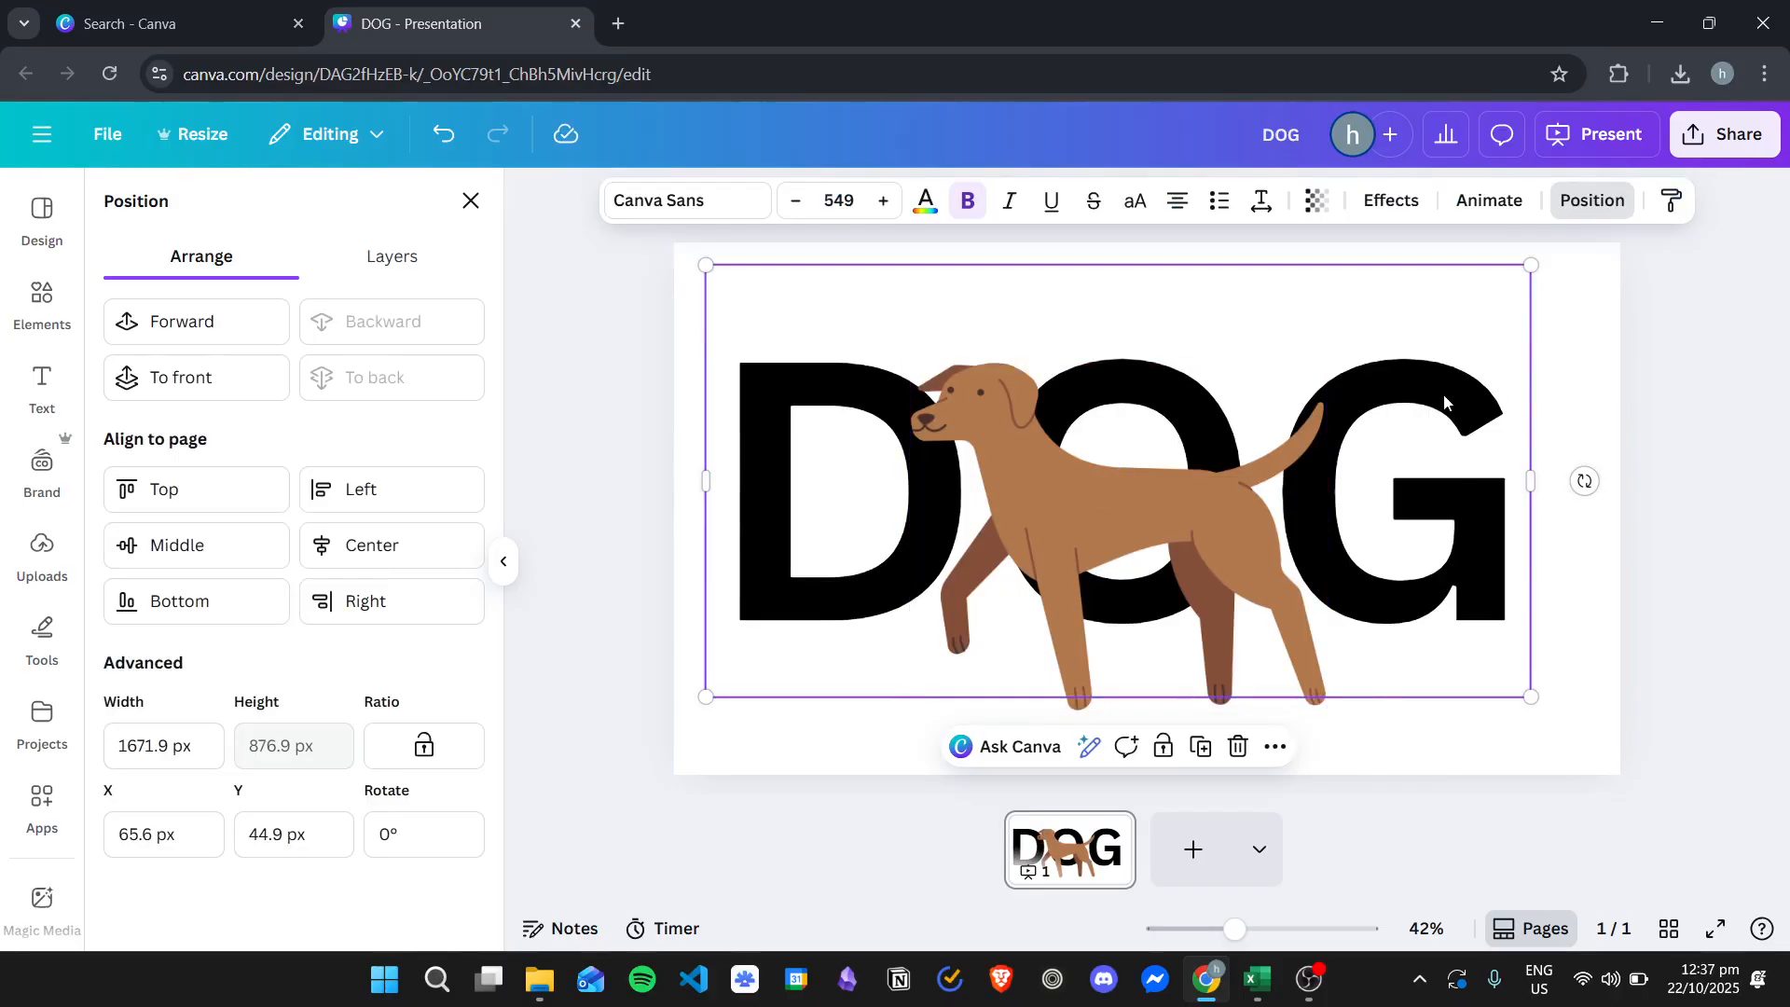
- Delete the DOG heading and the dog illustration from the slide
key("Delete")
left_click(1066, 580)
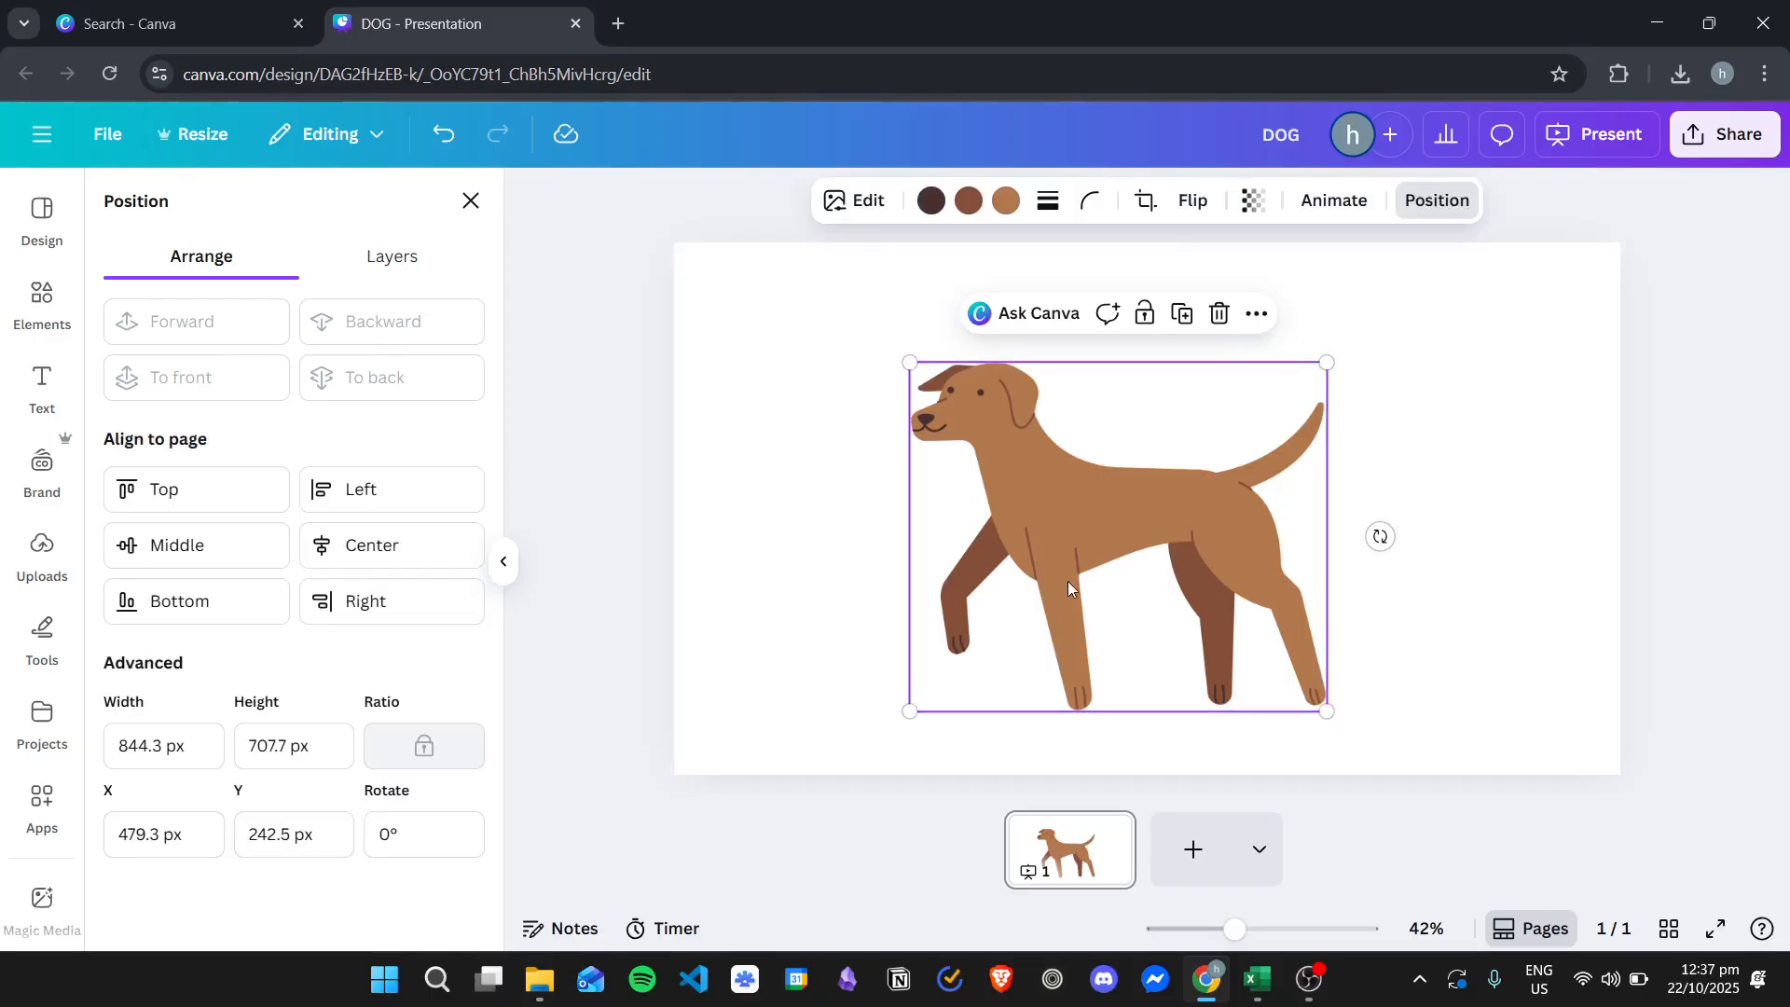
key("Delete")
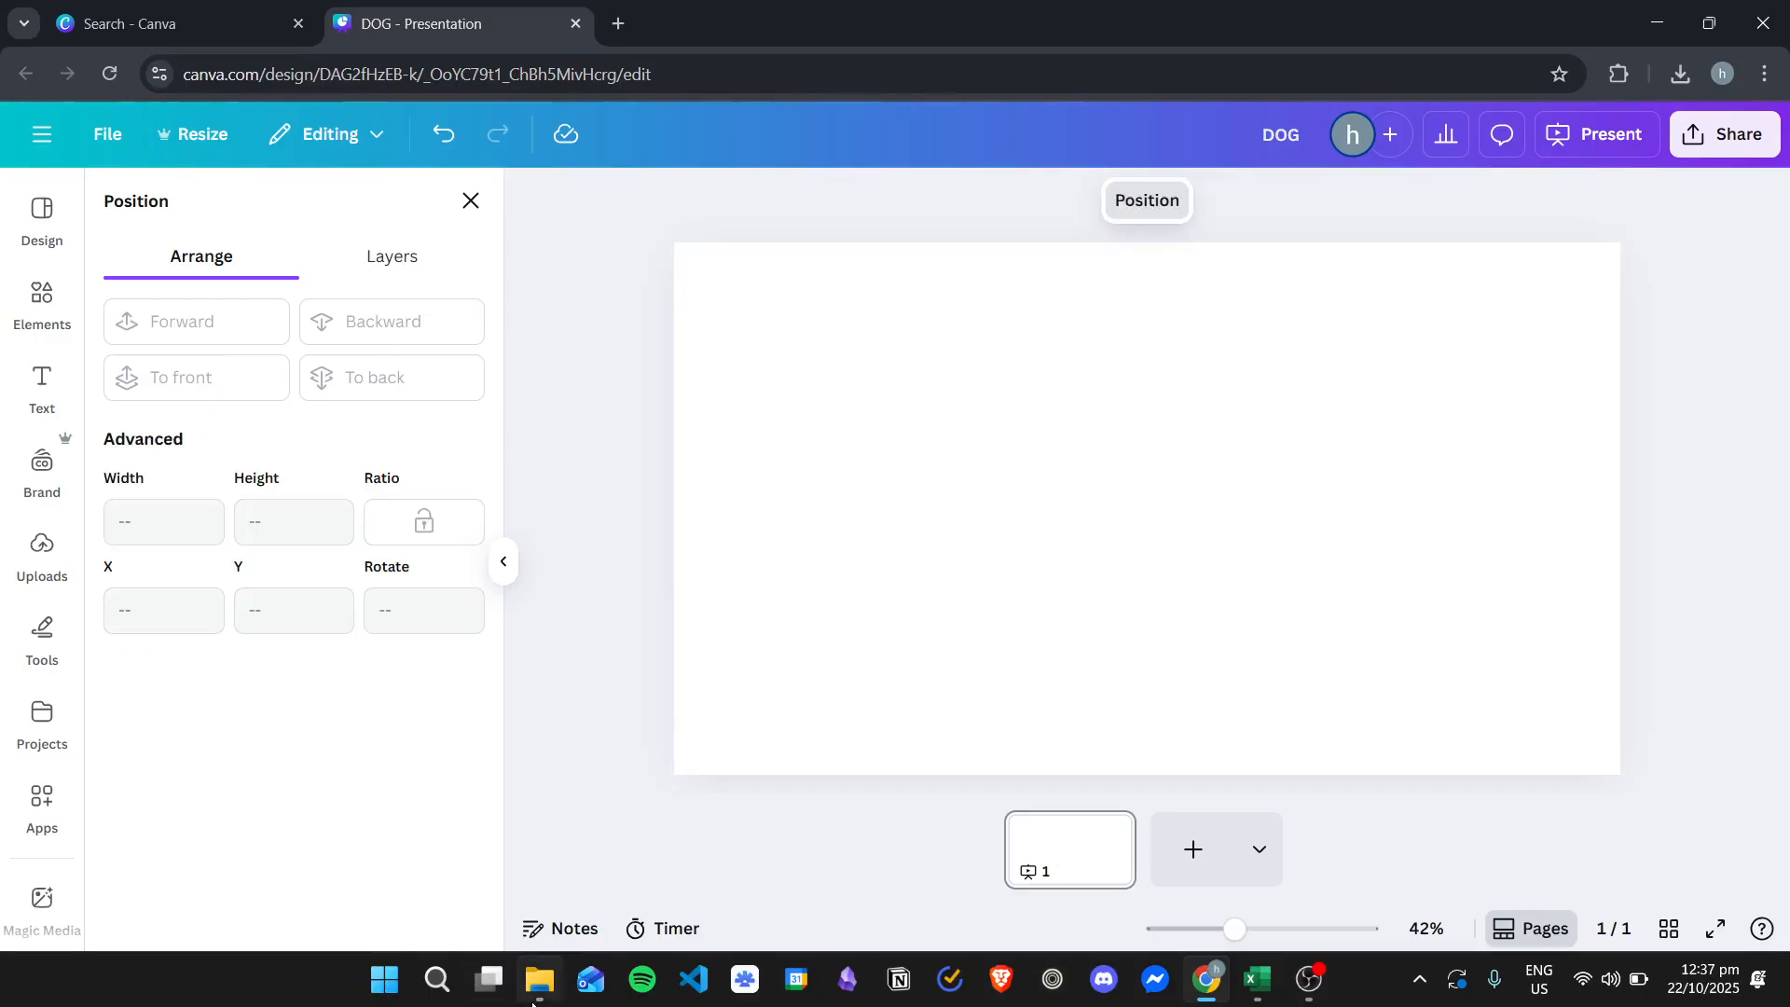
- Drag the medium-shot-contemplative-man-seaside.jpg photo from the stock photos folder onto the slide
left_click(539, 979)
left_click_drag(583, 70, 1150, 147)
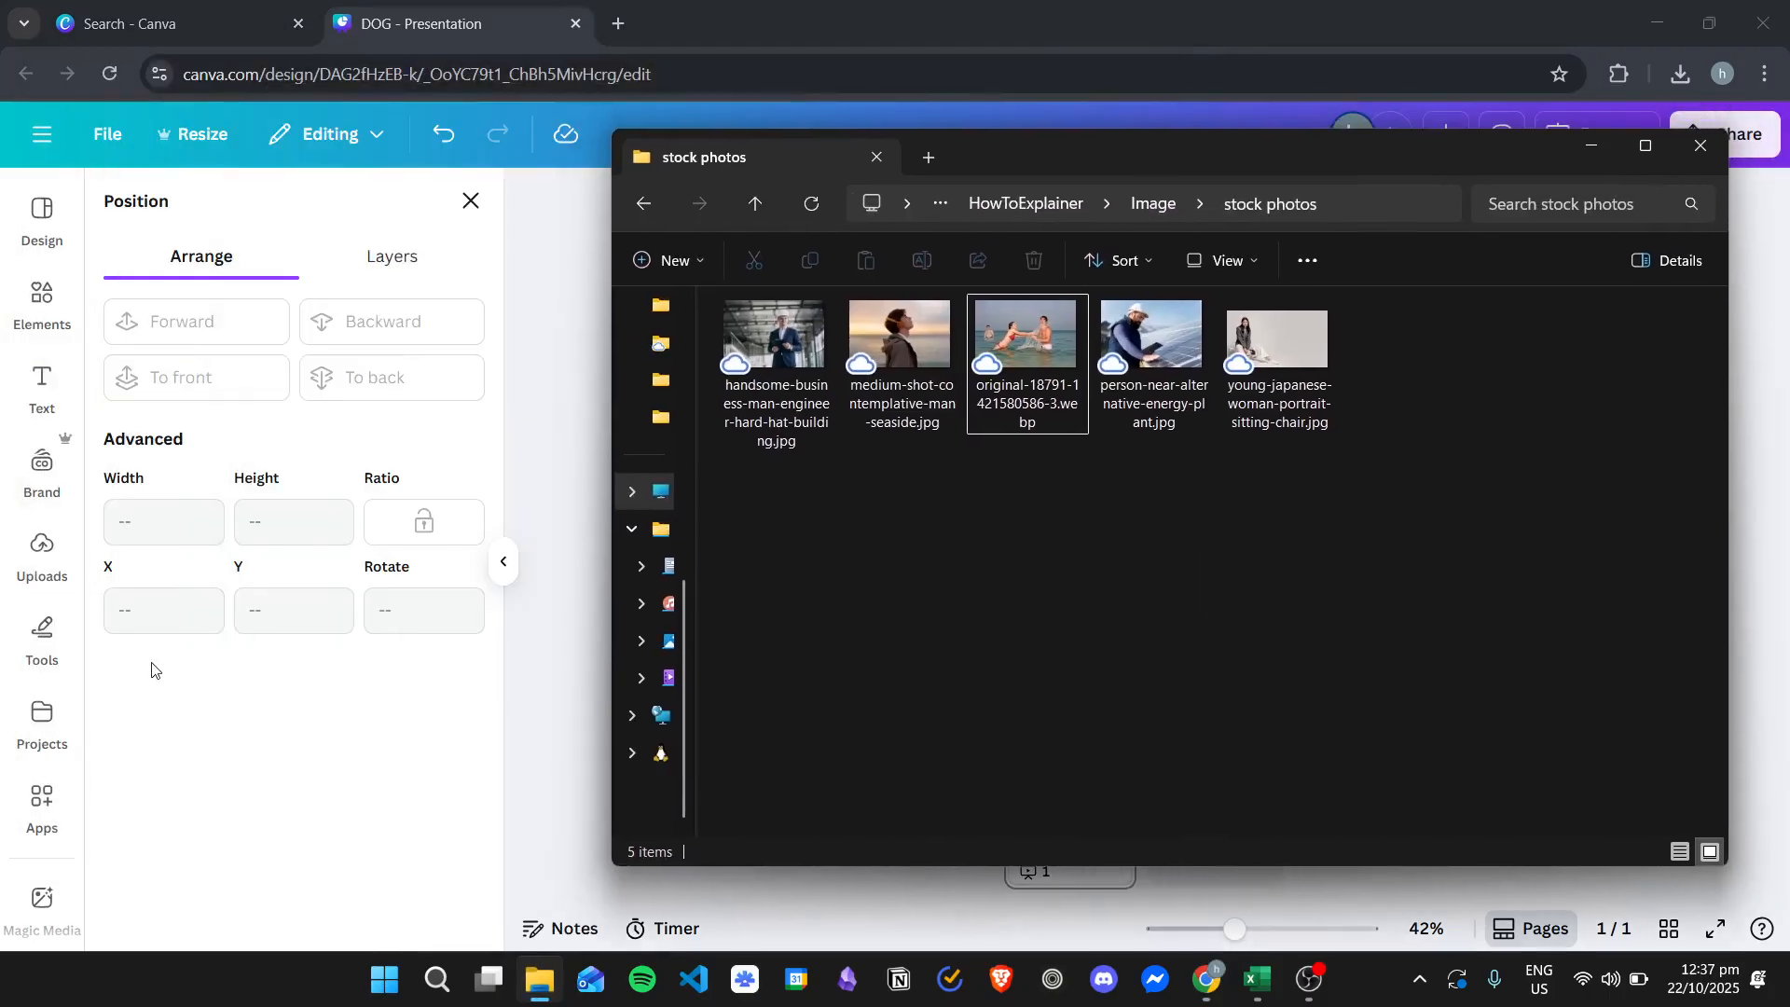
left_click(56, 569)
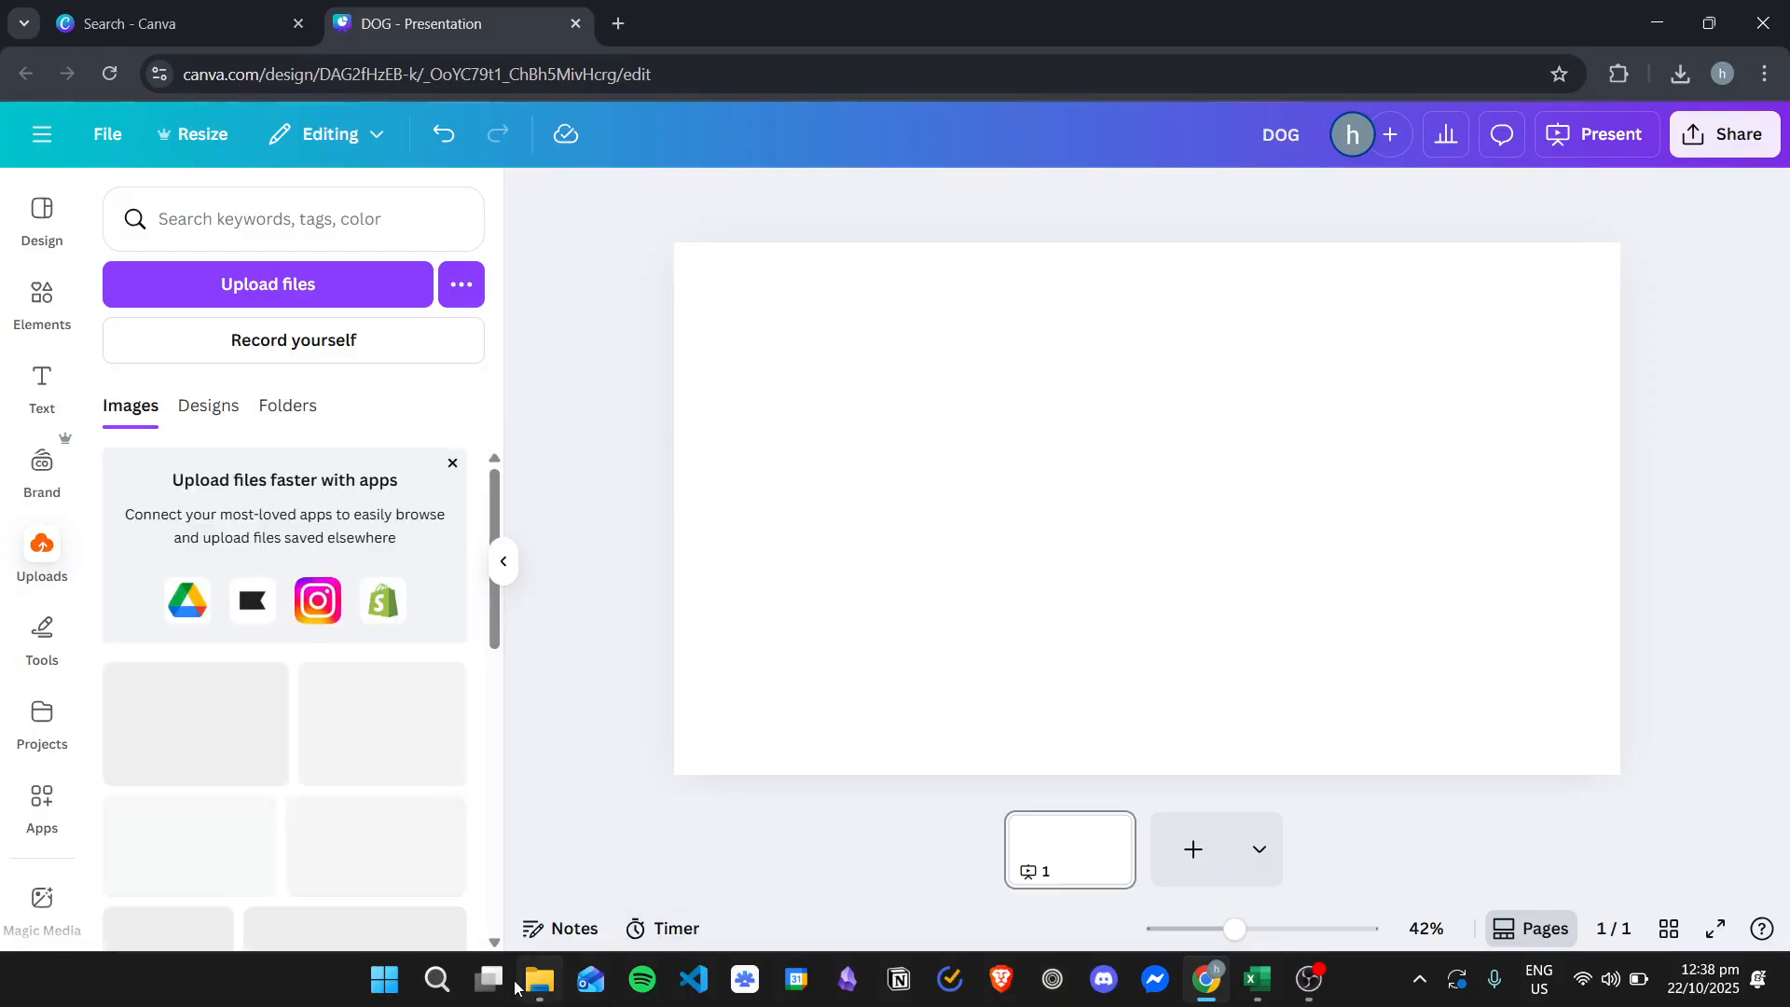
left_click(536, 979)
left_click_drag(1072, 160, 526, 166)
left_click_drag(387, 362, 1380, 431)
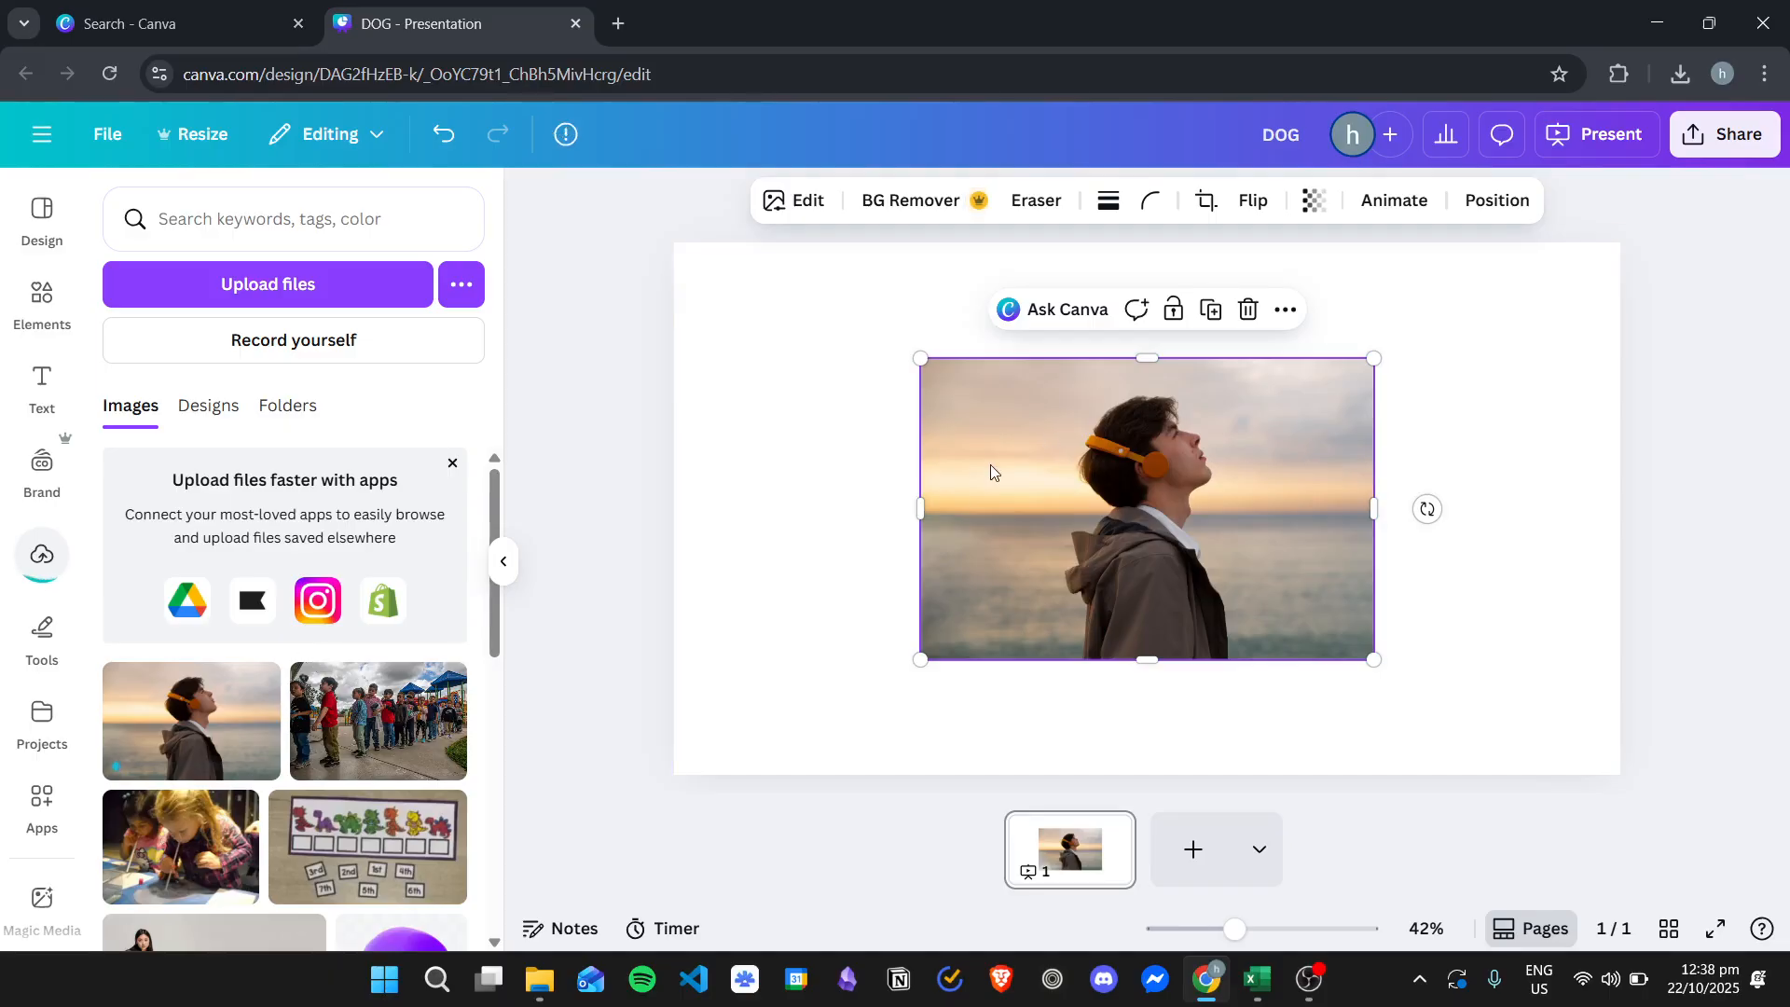
- Move the seaside photo toward the slide's upper left and open its image edit options
left_click_drag(1098, 494, 1021, 446)
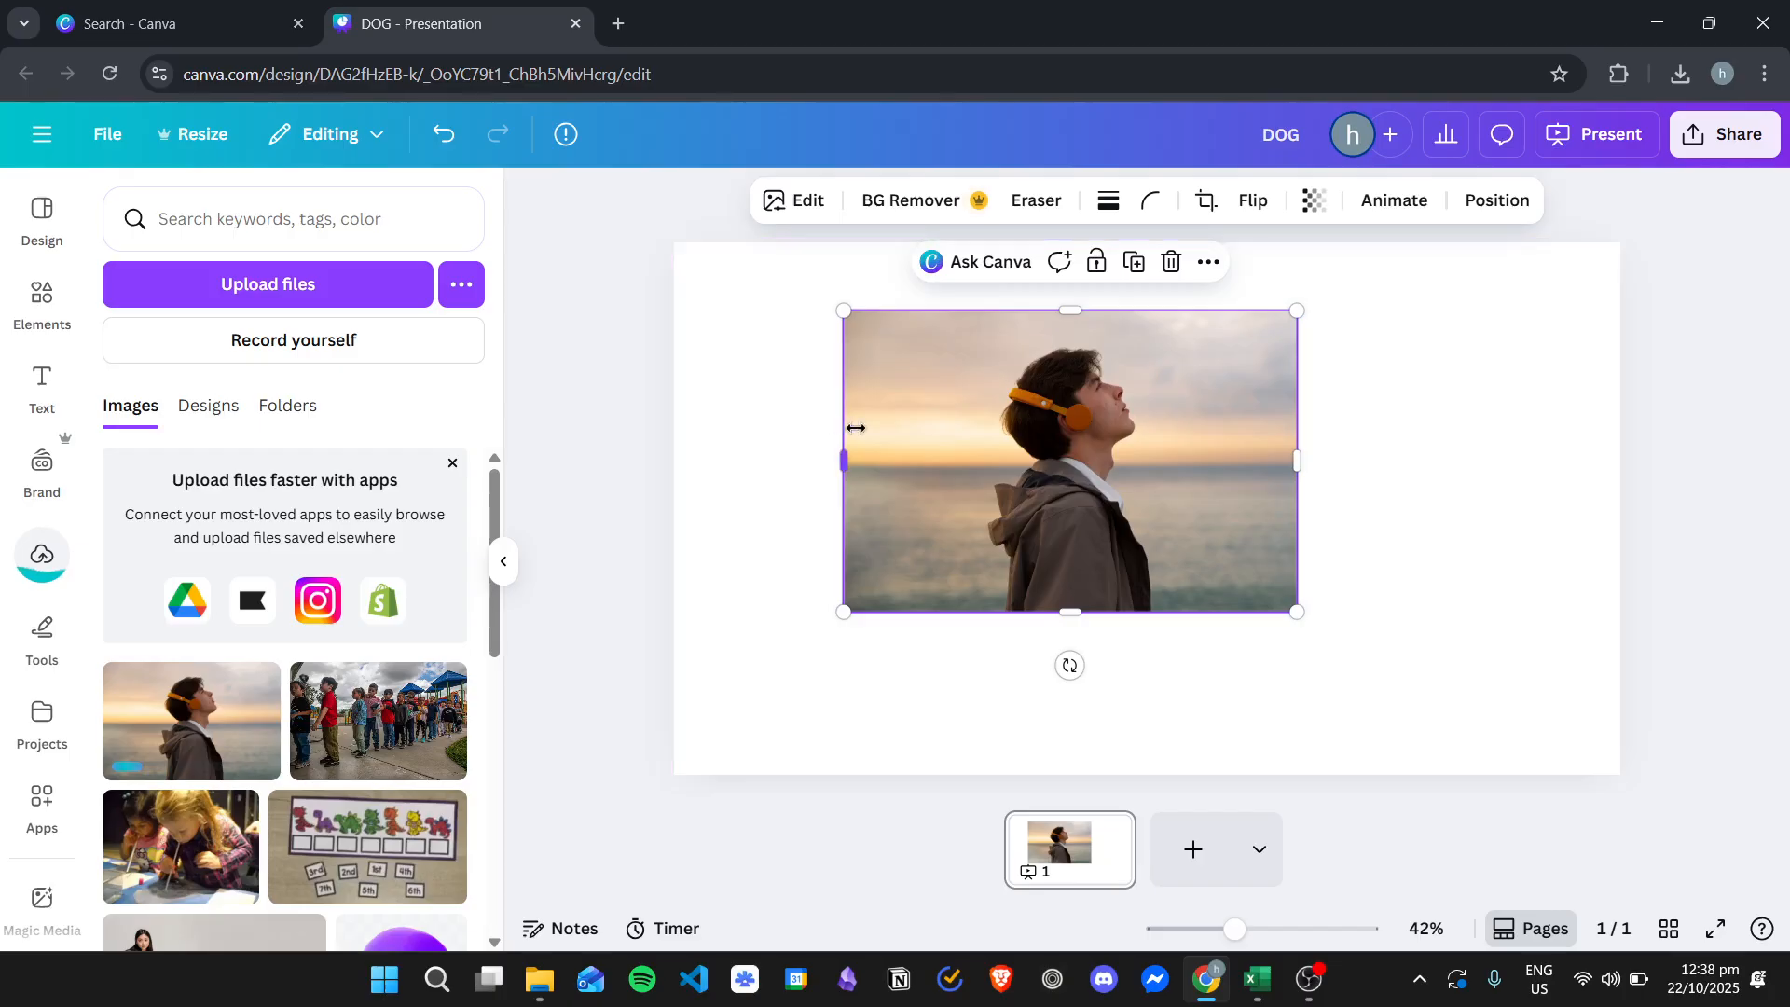
left_click(42, 299)
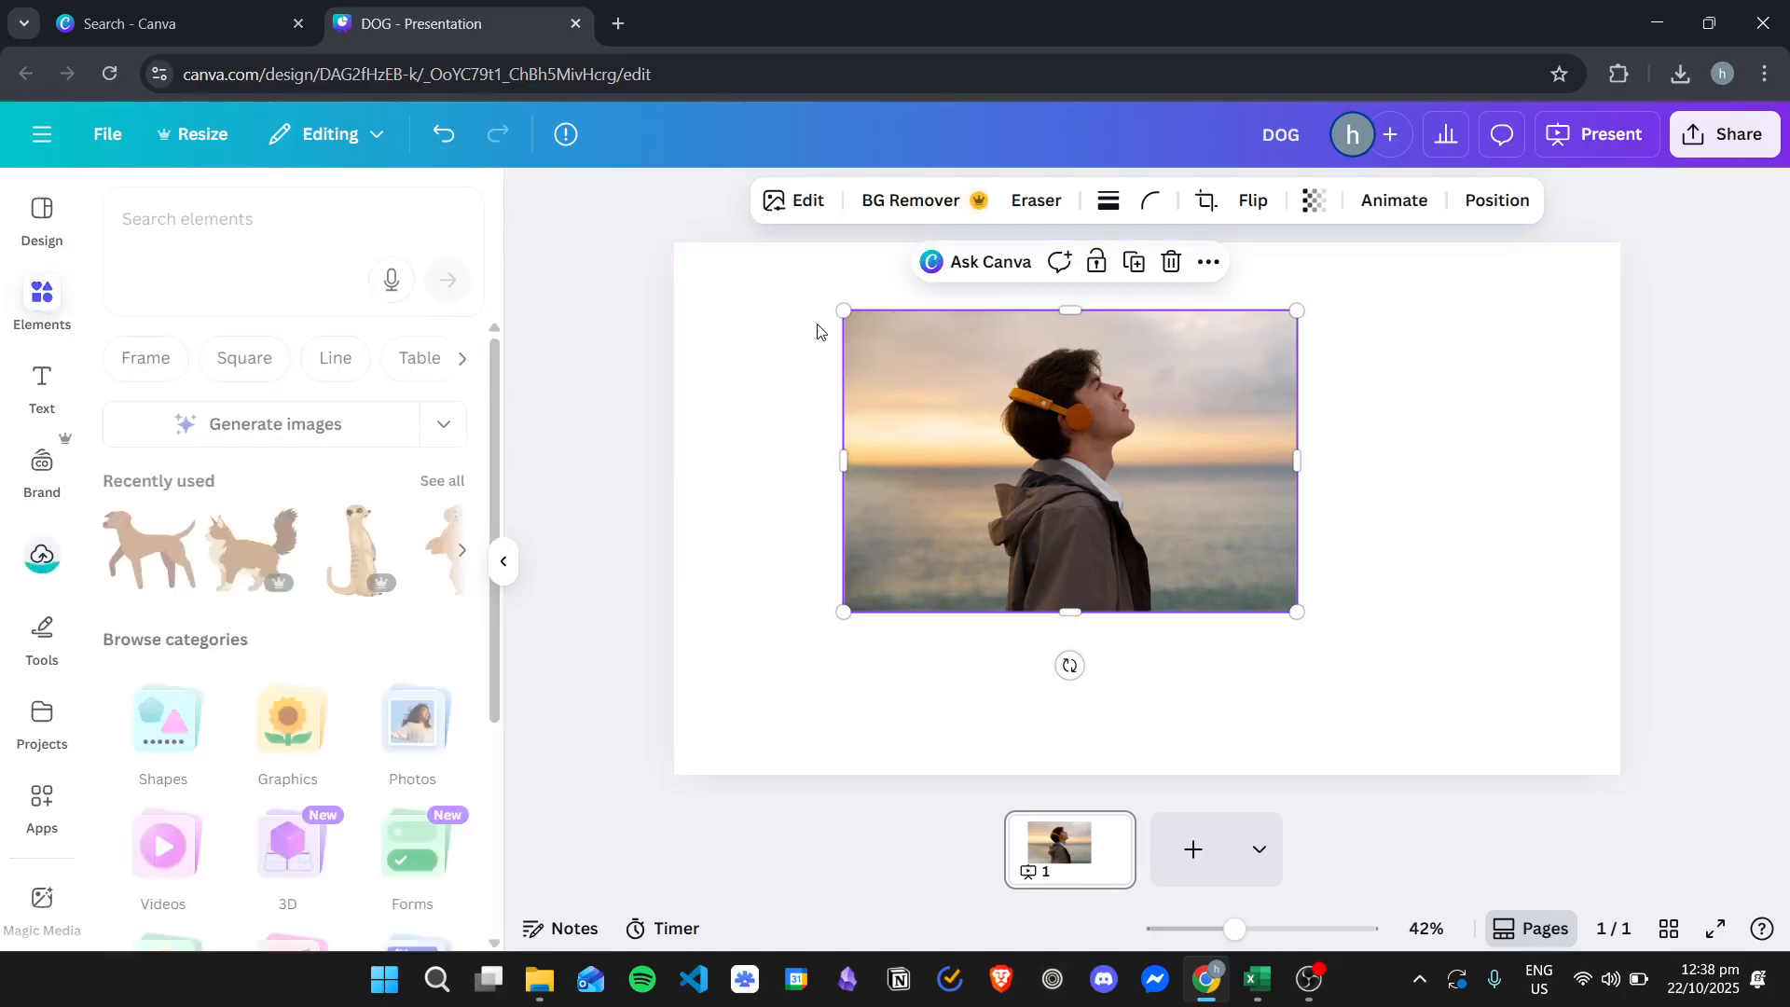
left_click_drag(1095, 365, 1039, 370)
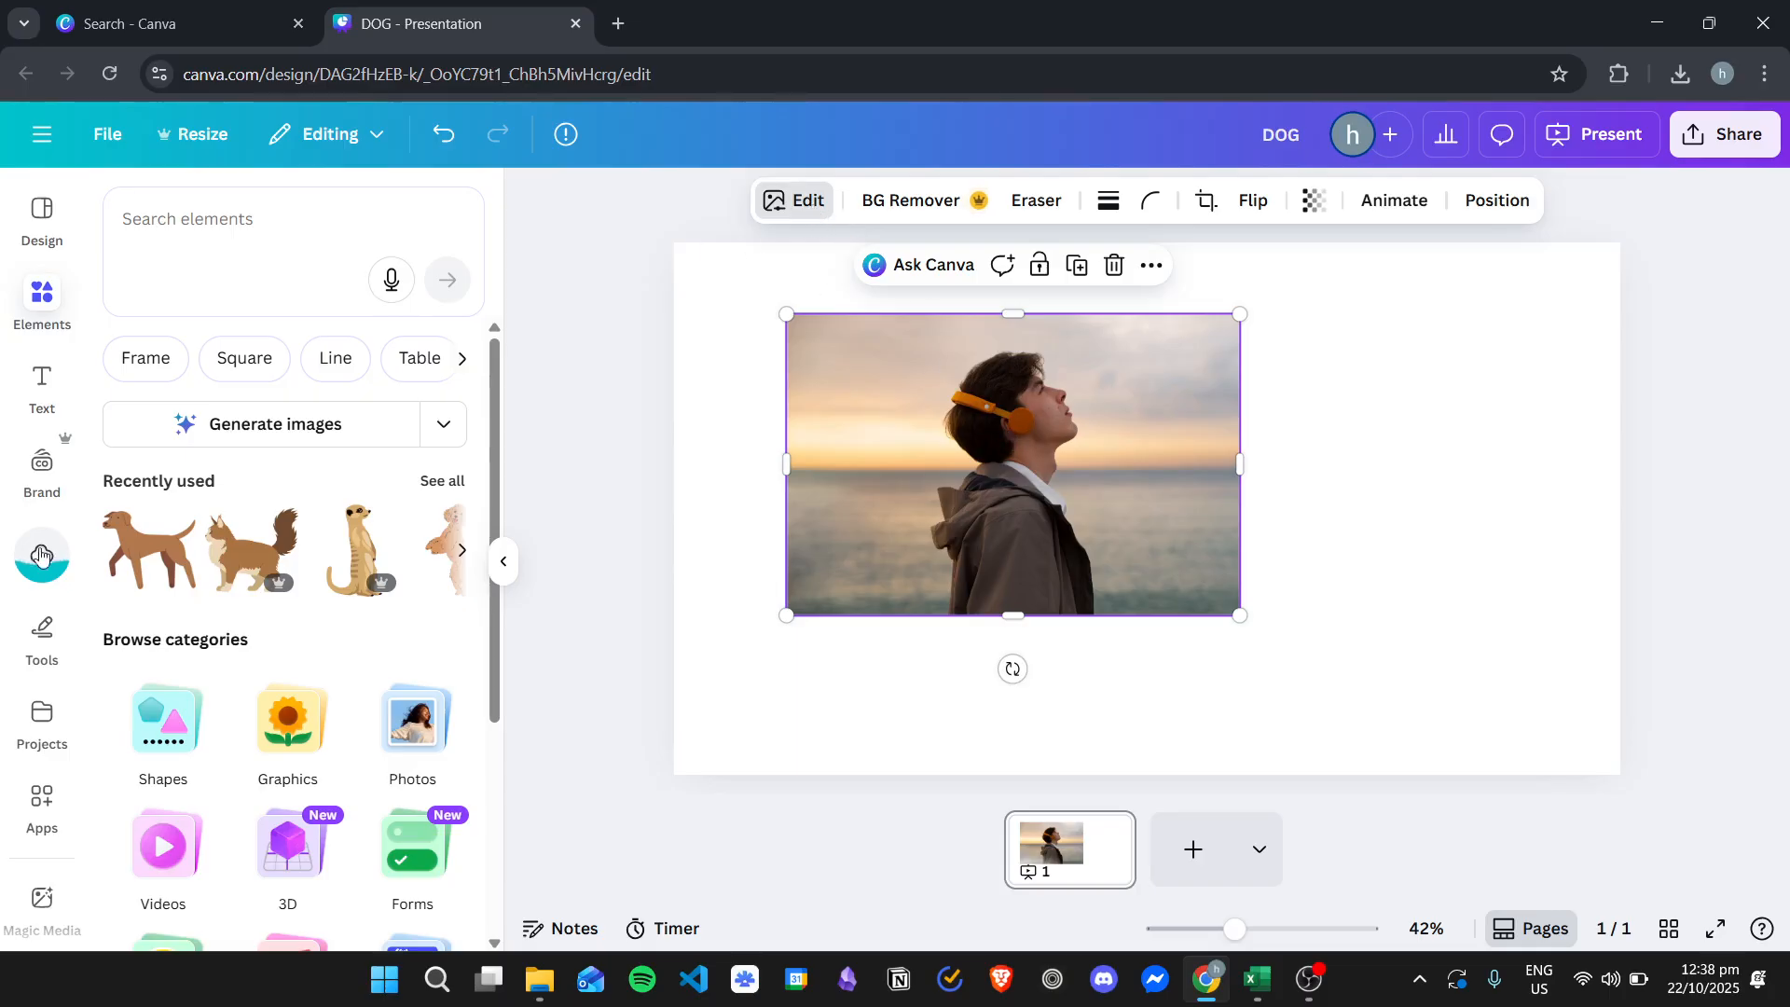
left_click(794, 199)
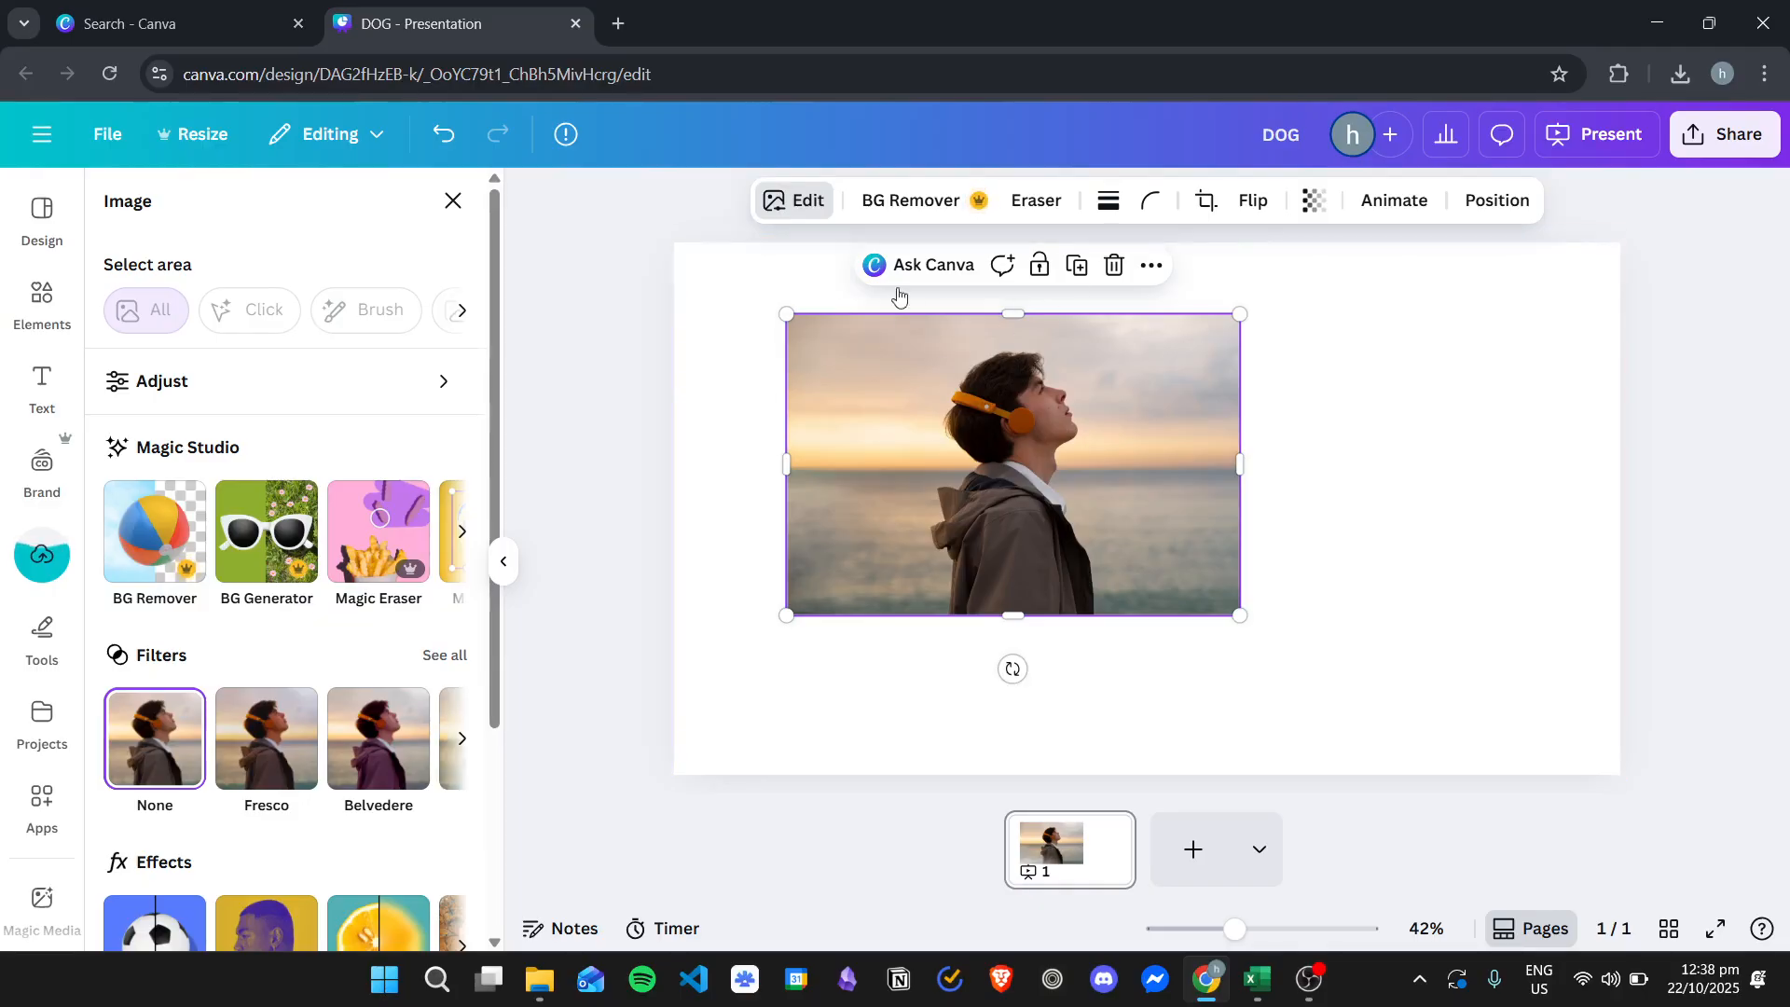
- Search the web for background remover, open the remove.bg site and dismiss its cookie notice
left_click(619, 24)
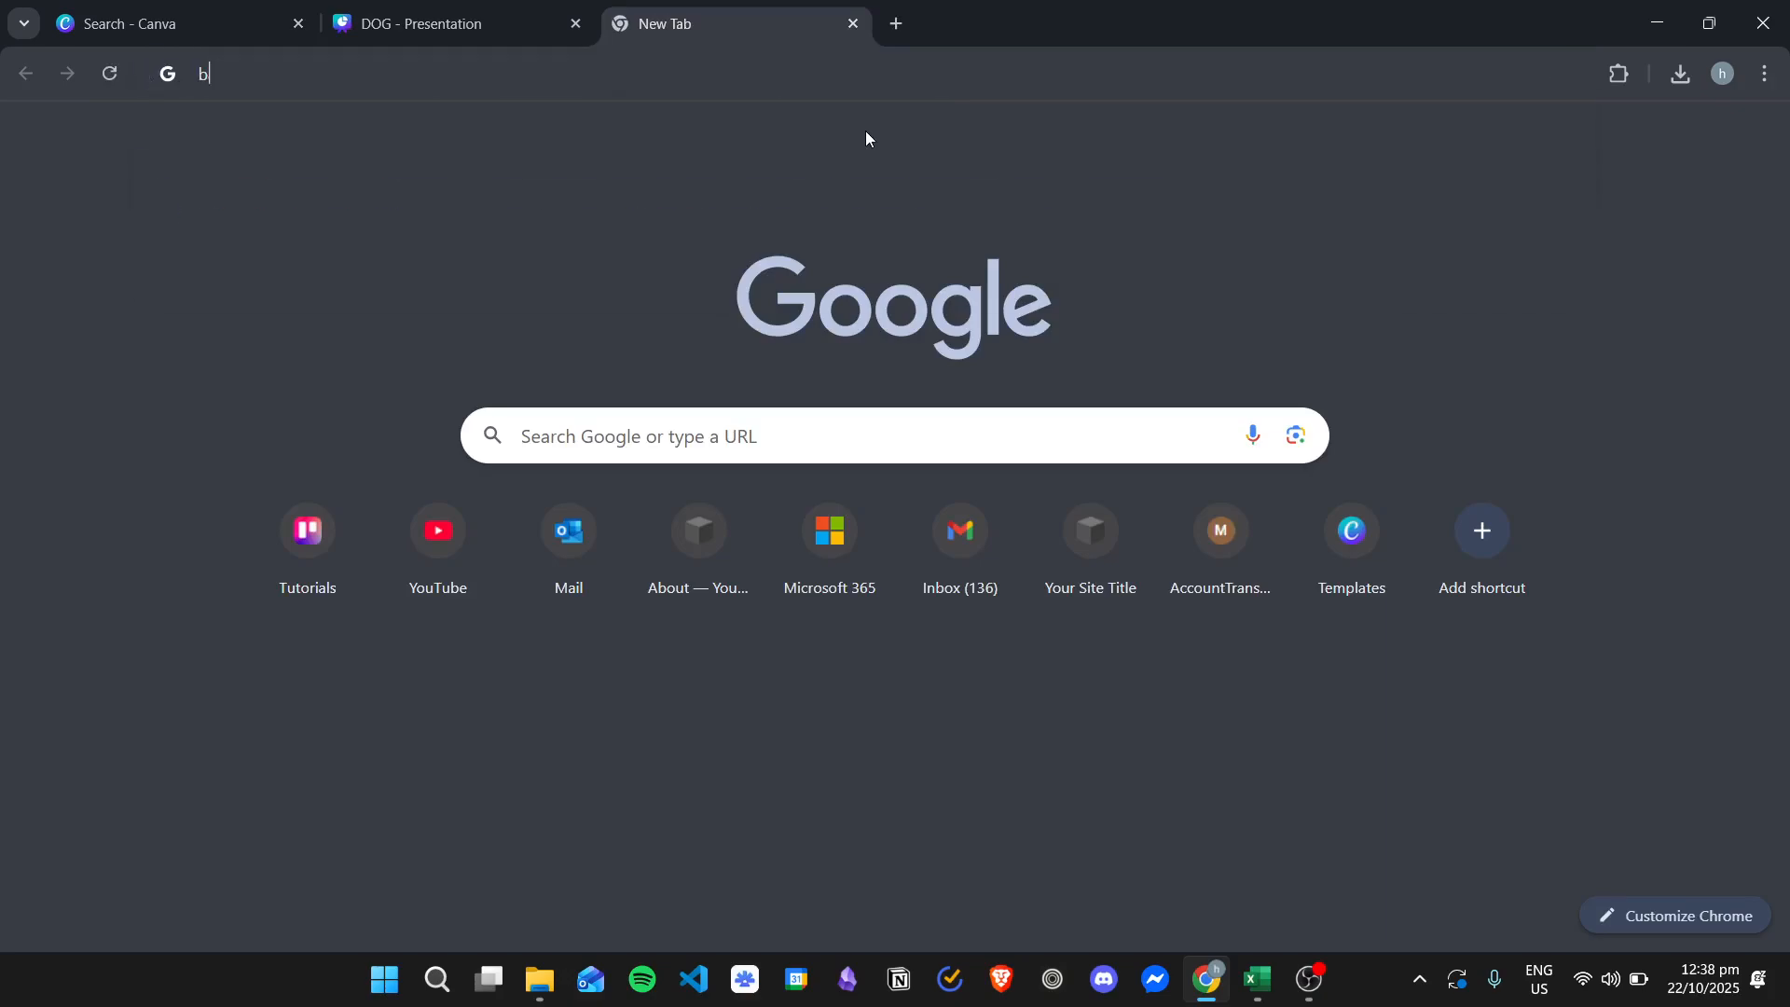
type("background remover")
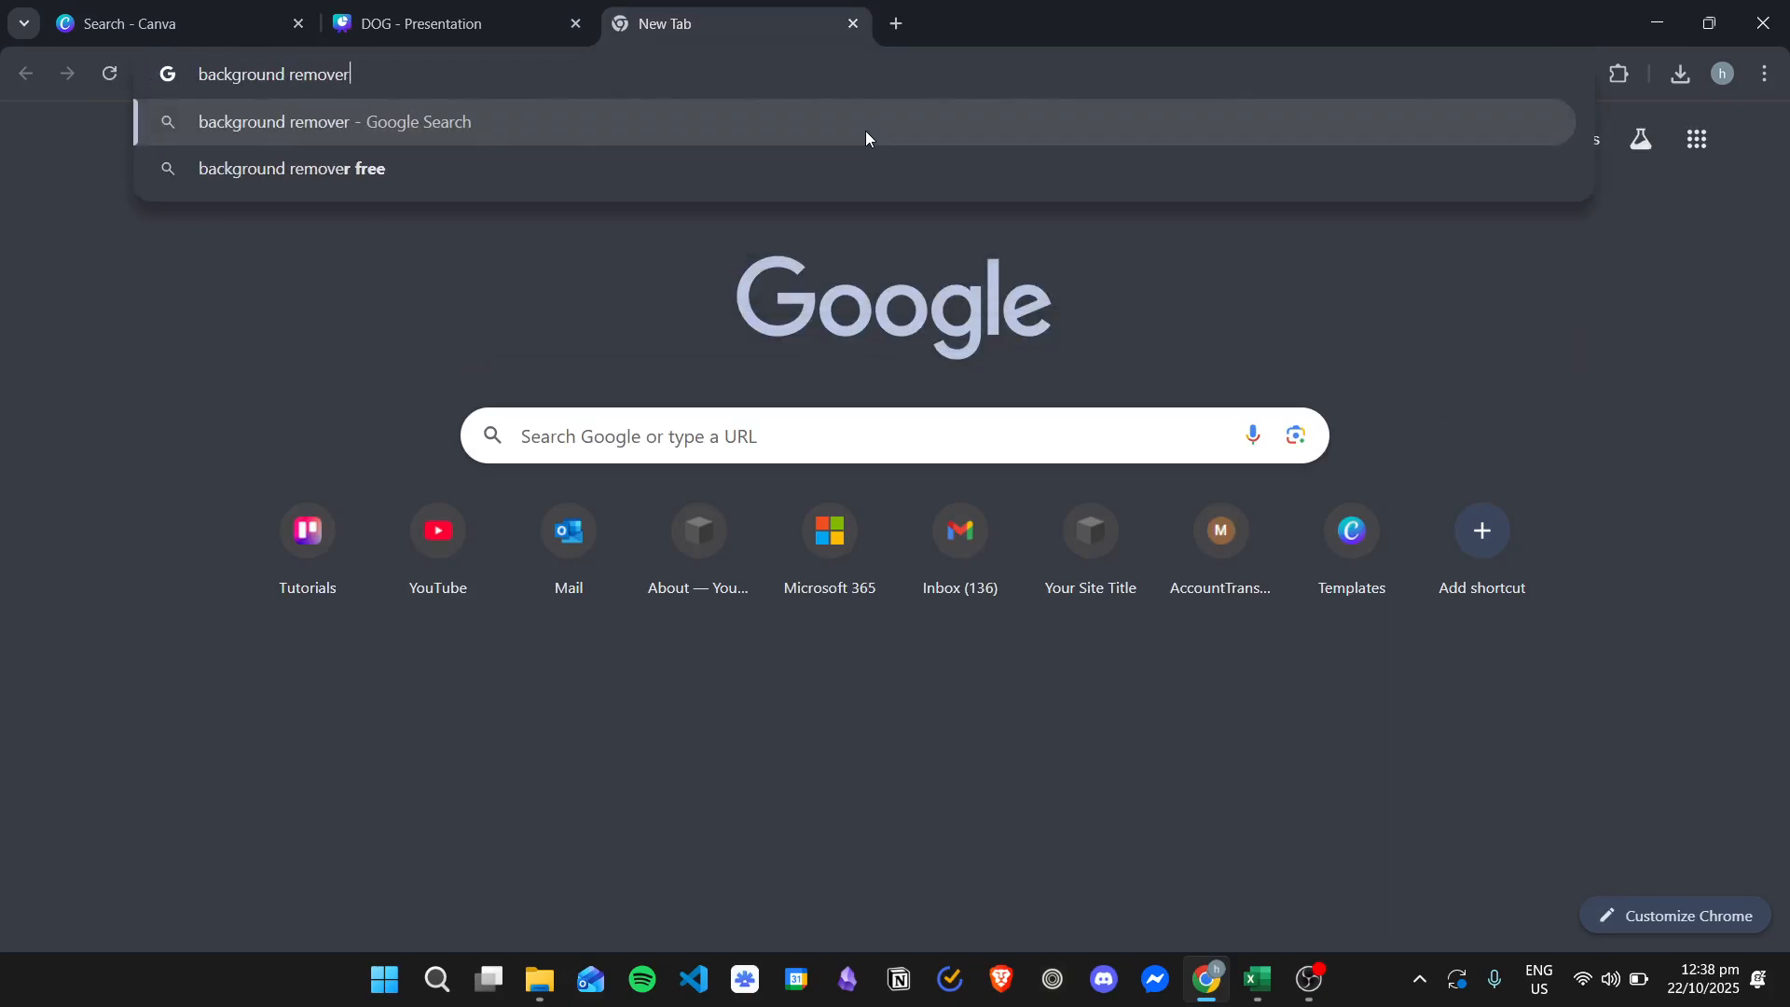
key("Return")
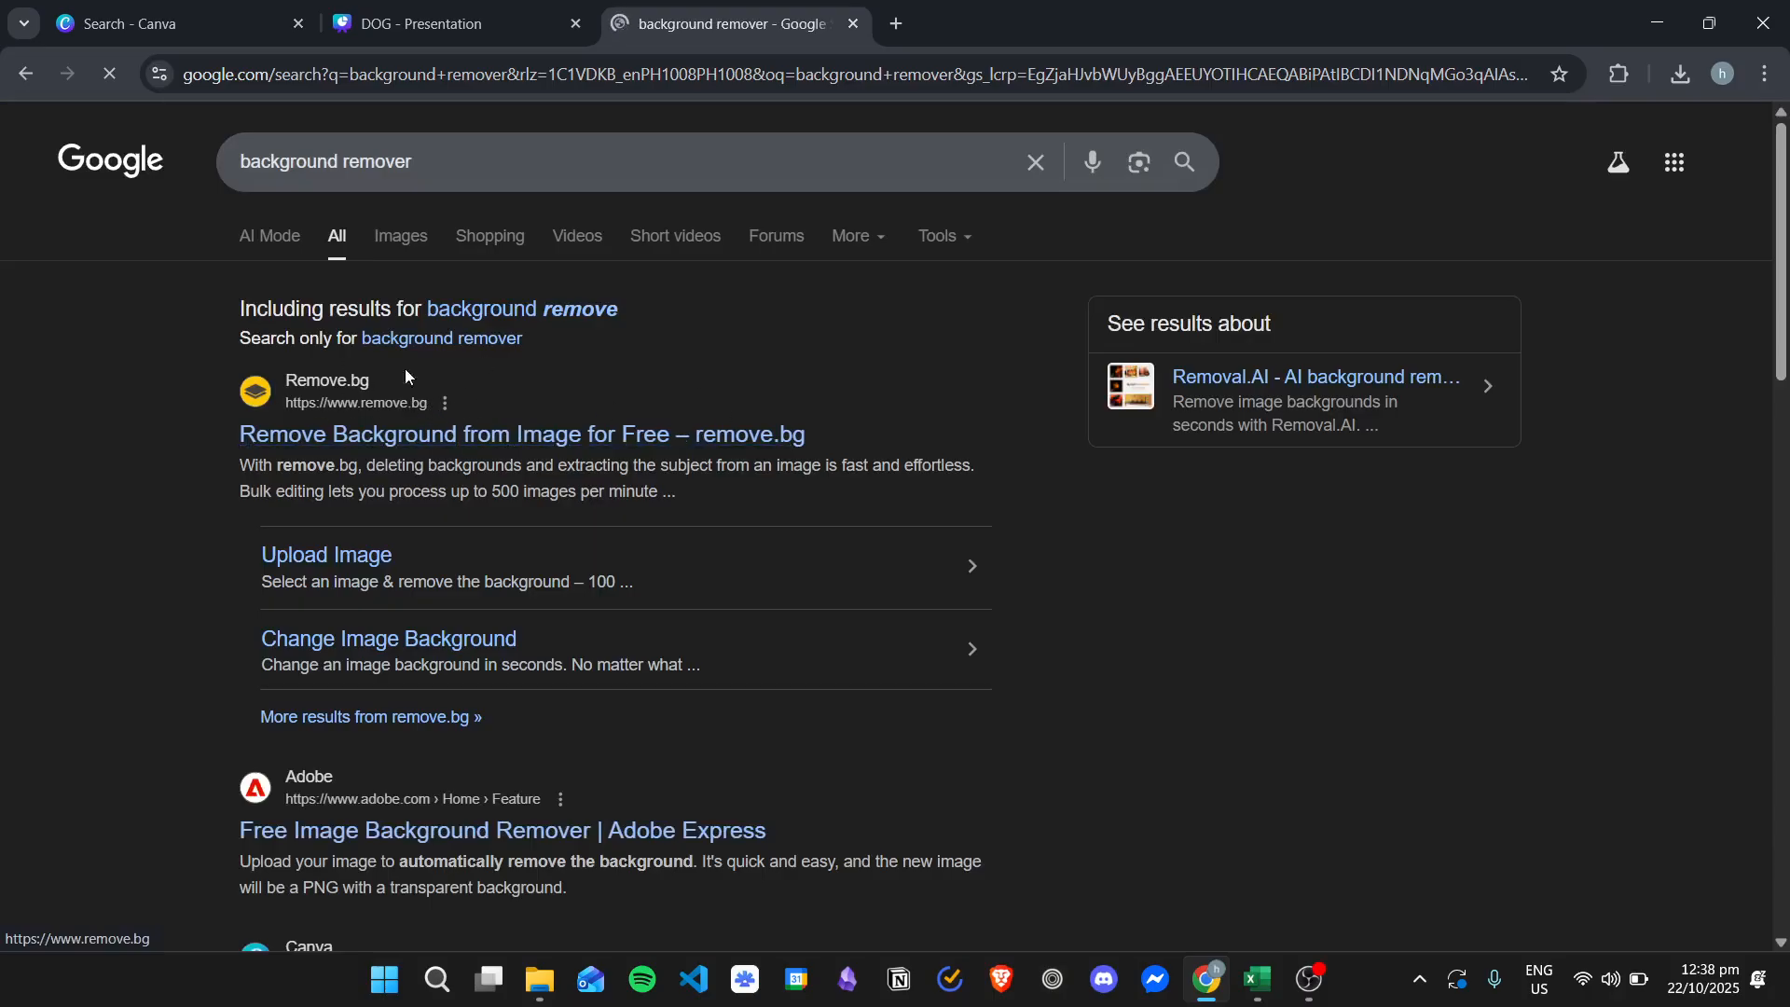
left_click(646, 439)
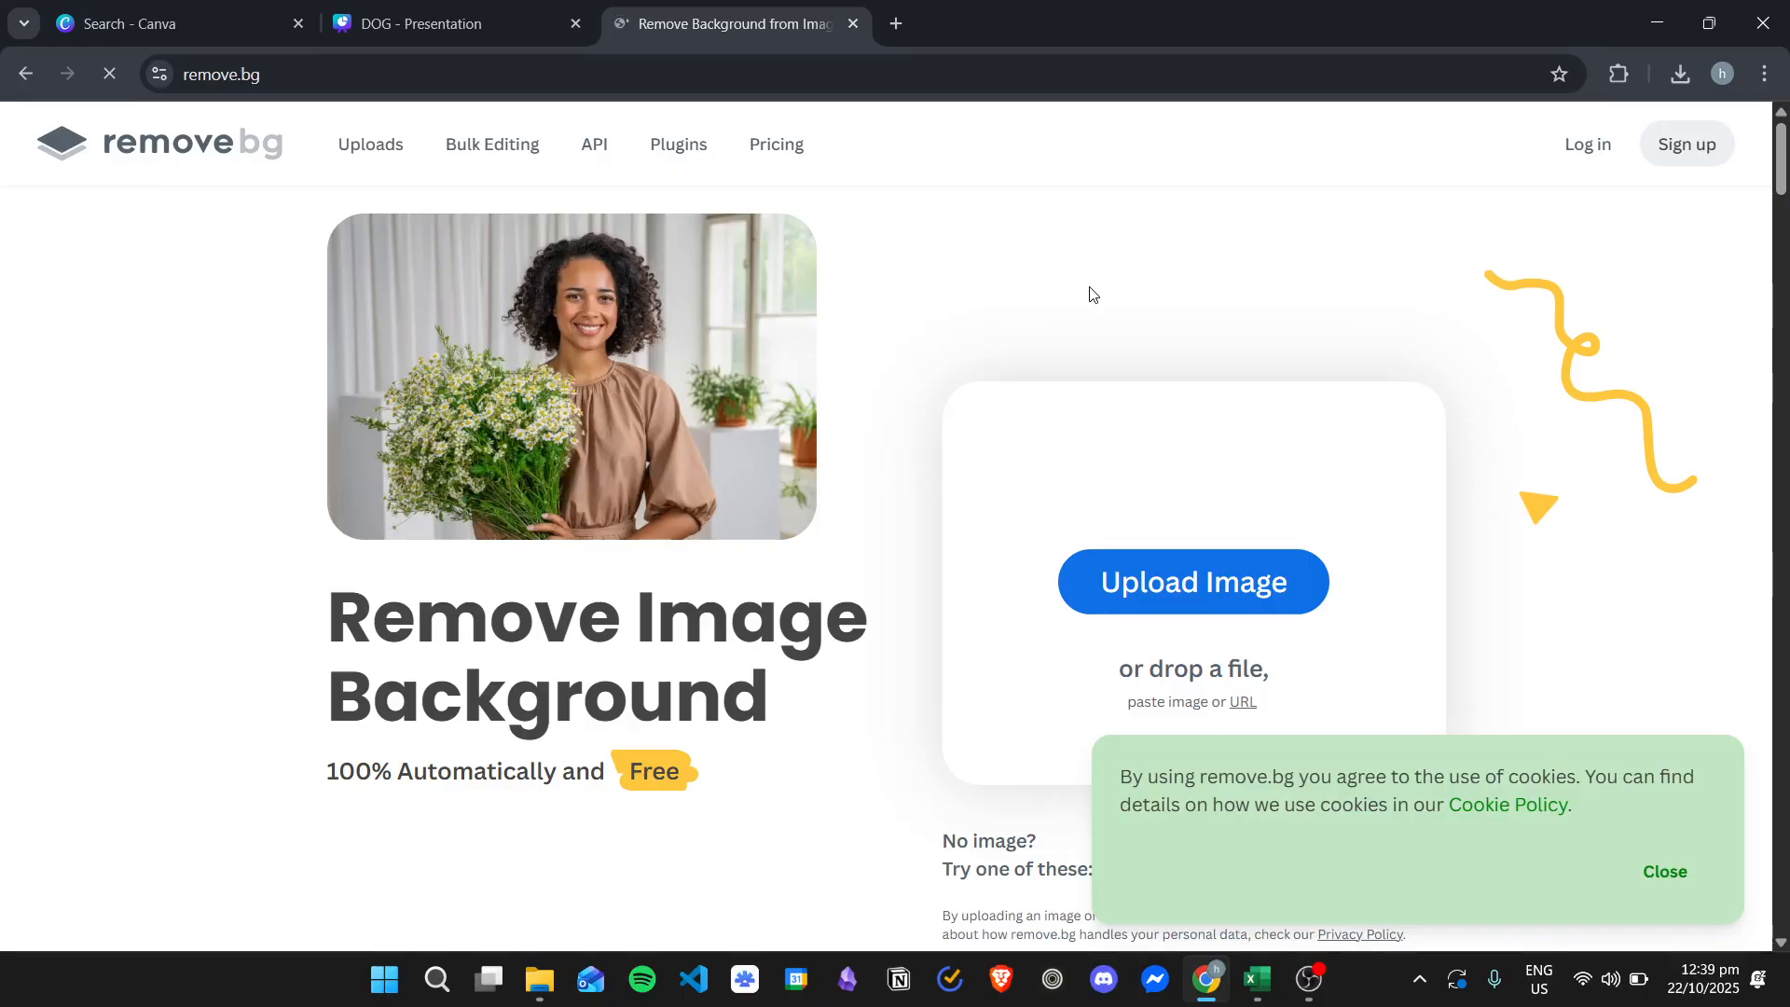
left_click(1666, 873)
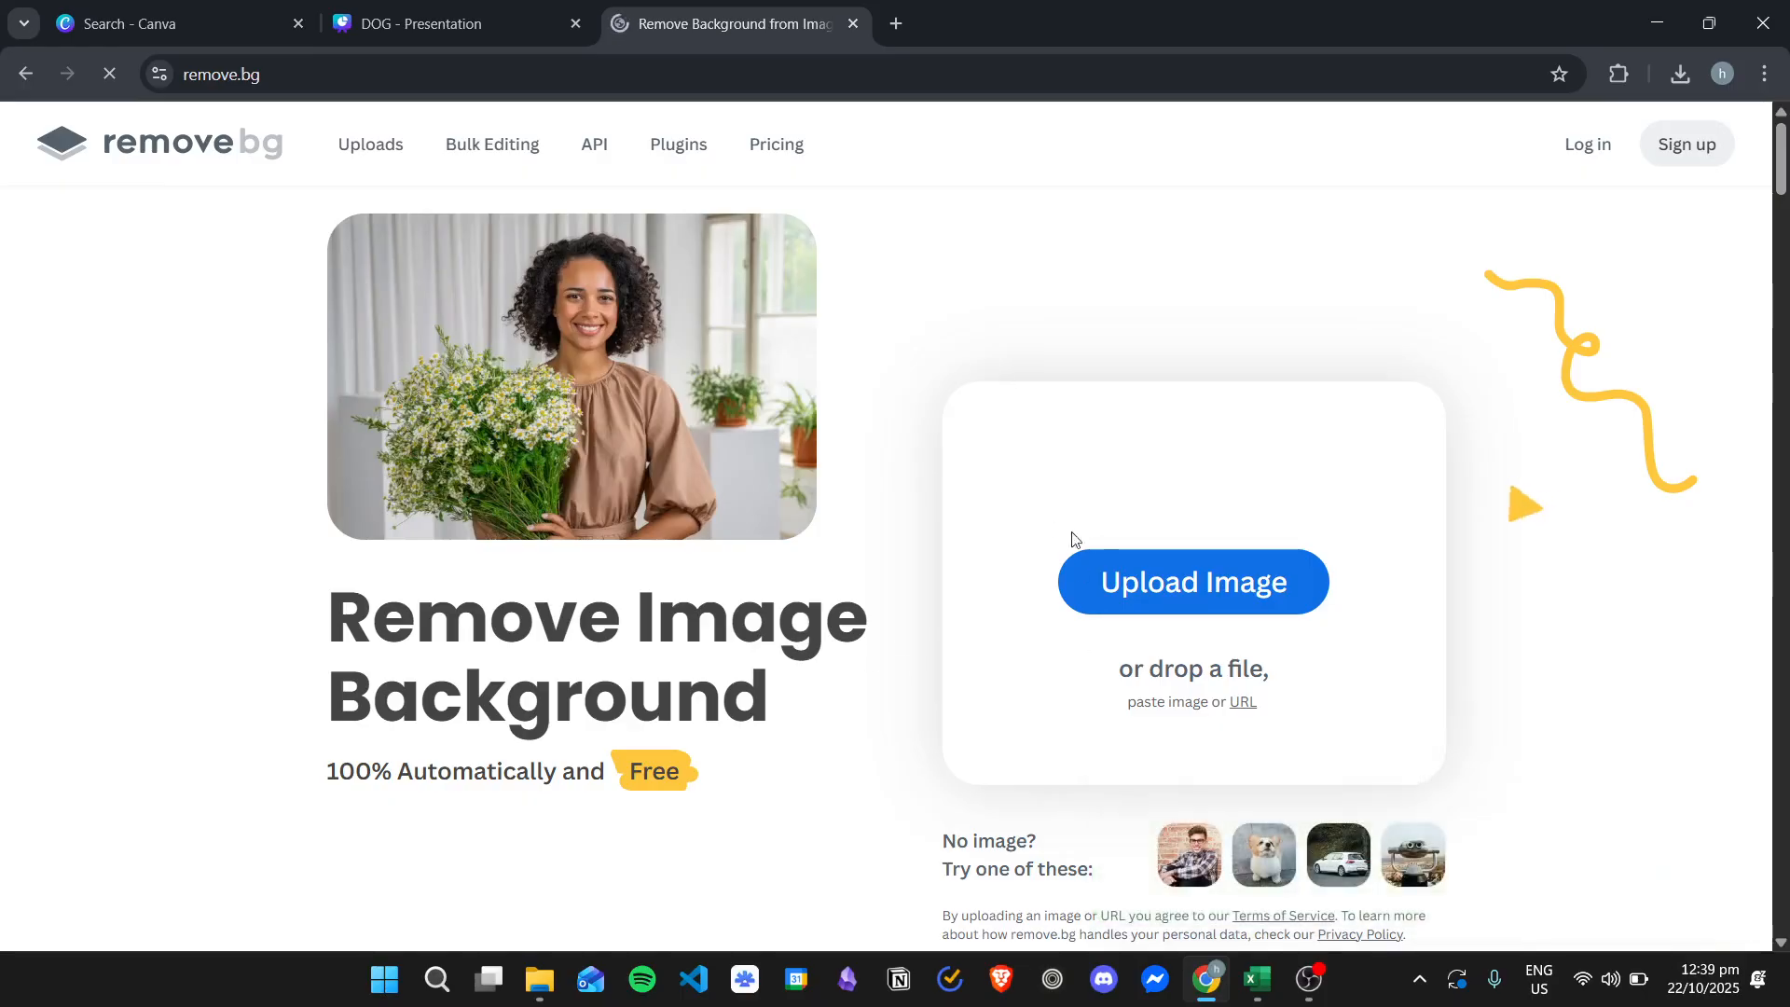
- Upload the seaside photo from the stock photos folder to remove.bg to strip its background
left_click(539, 979)
left_click_drag(396, 373, 1318, 725)
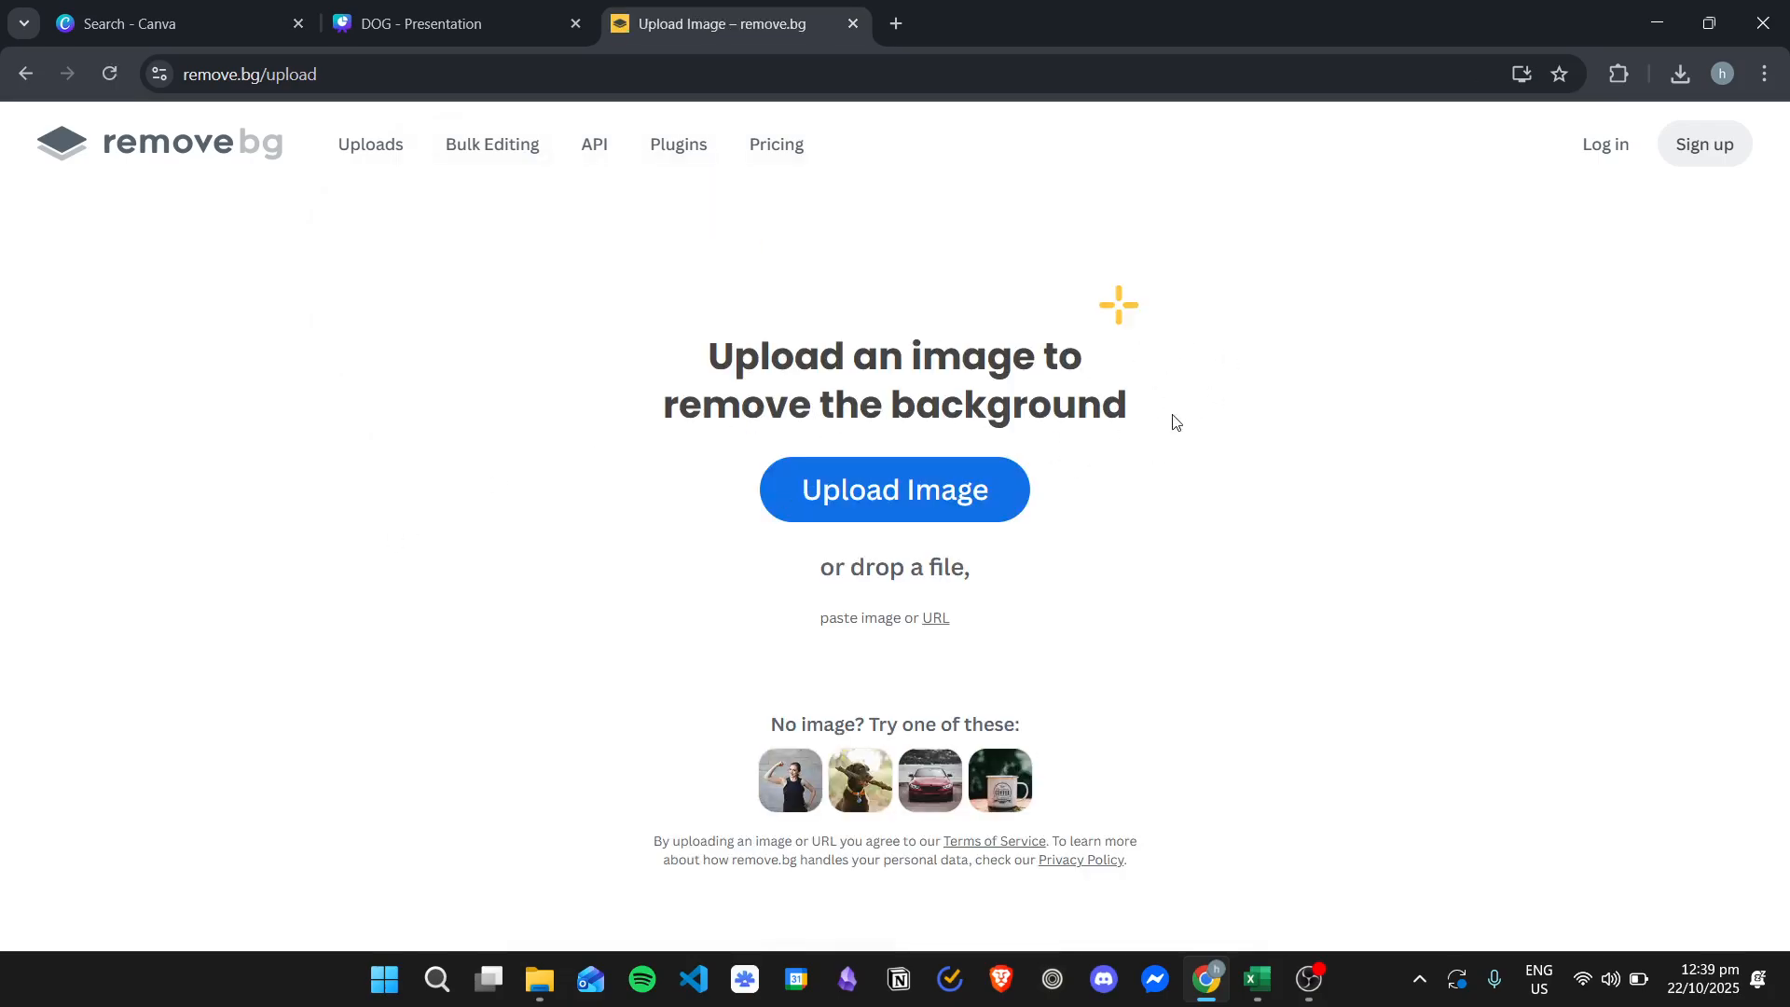
key("alt+Tab")
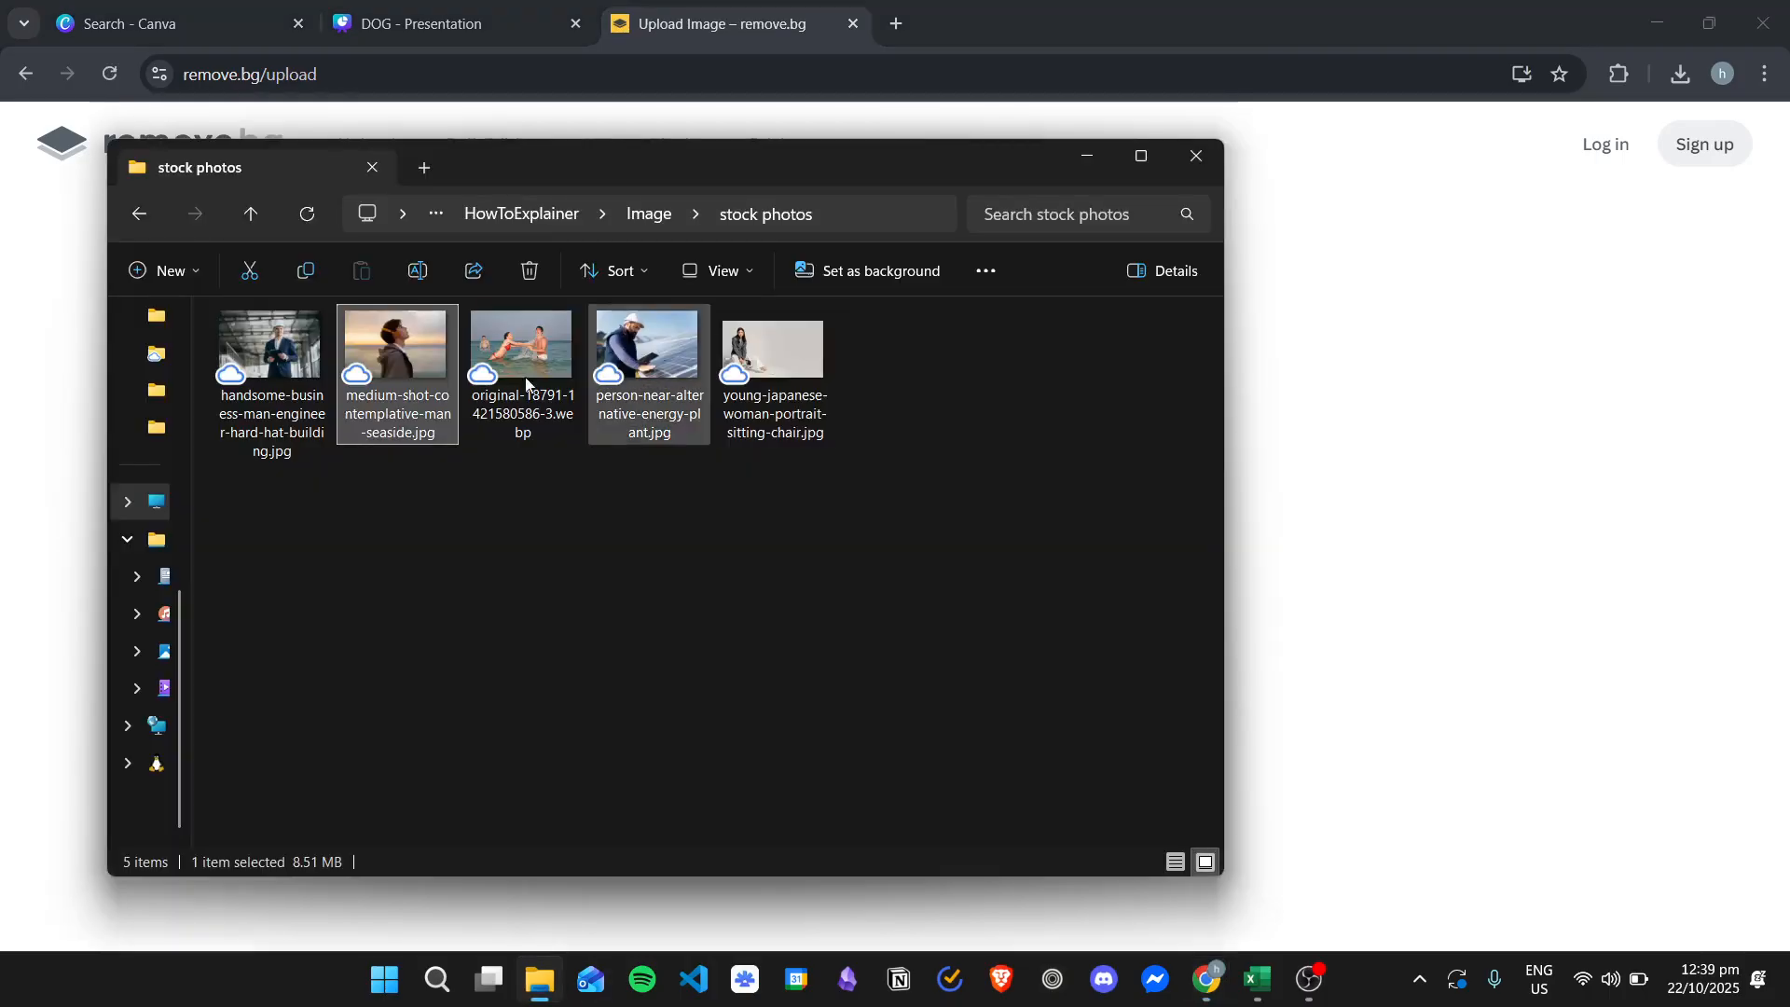
left_click_drag(399, 371, 1421, 445)
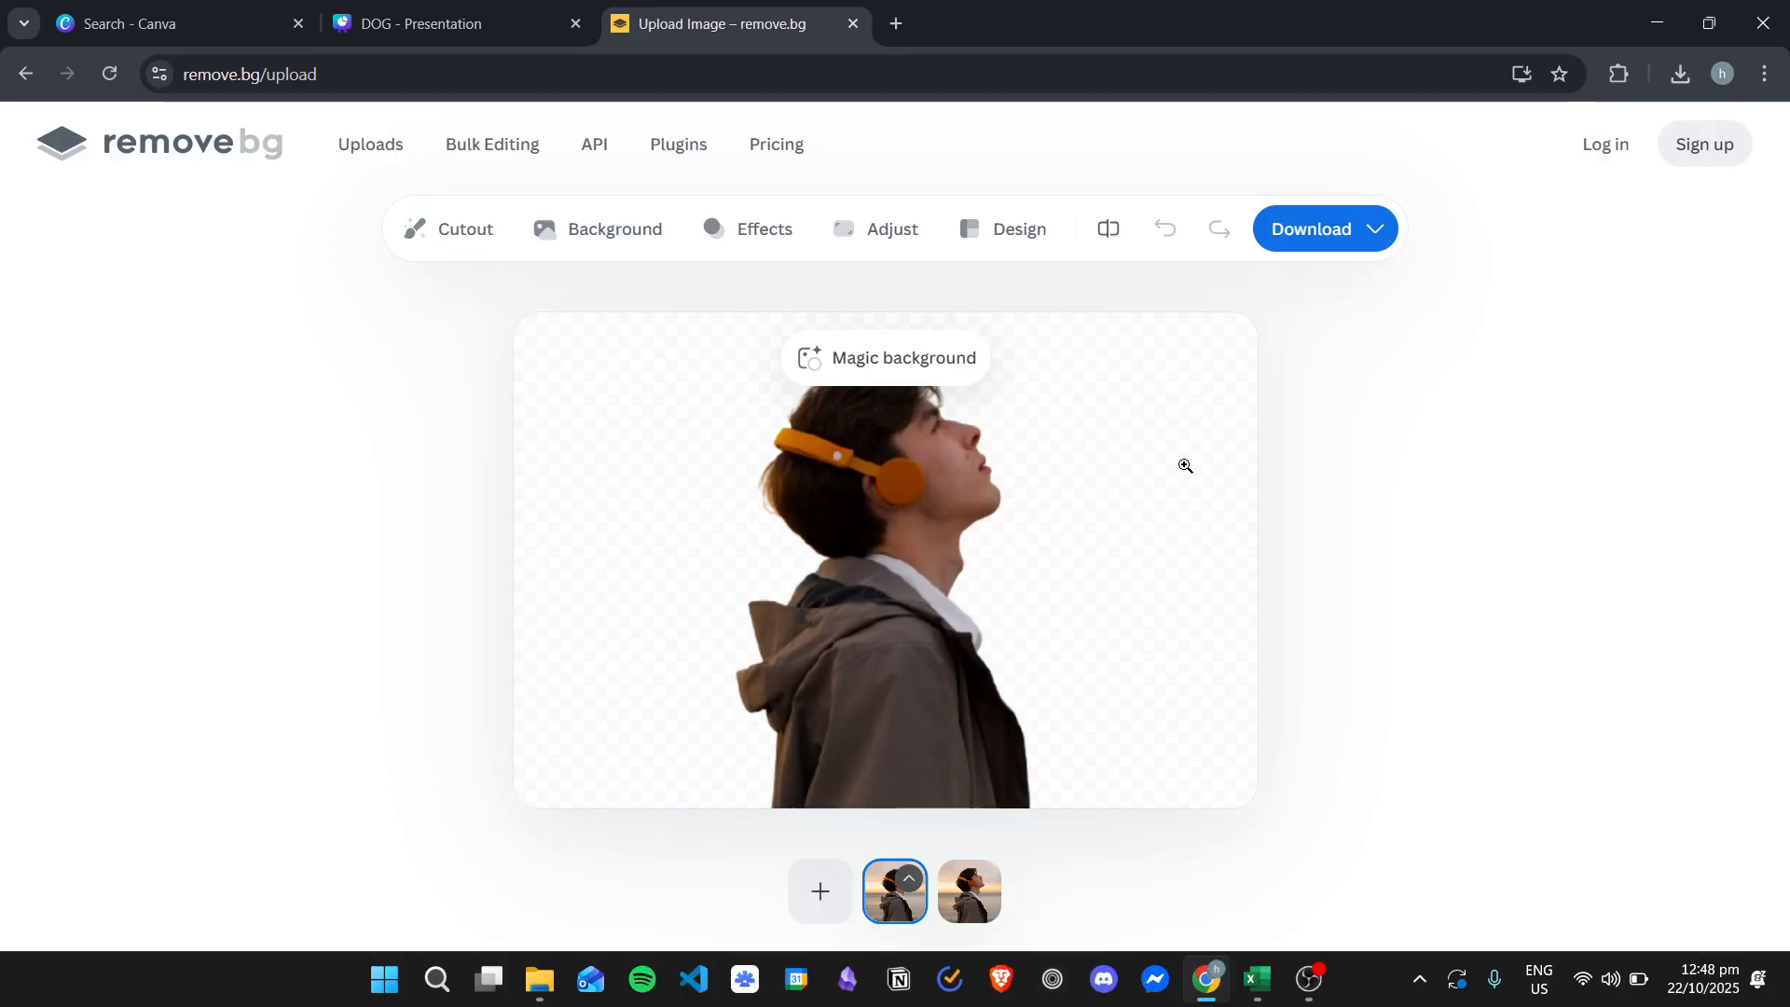
- Return to the presentation, duplicate the seaside photo and move the copy to the right of the original
left_click(476, 7)
left_click_drag(998, 411, 947, 392)
right_click(947, 392)
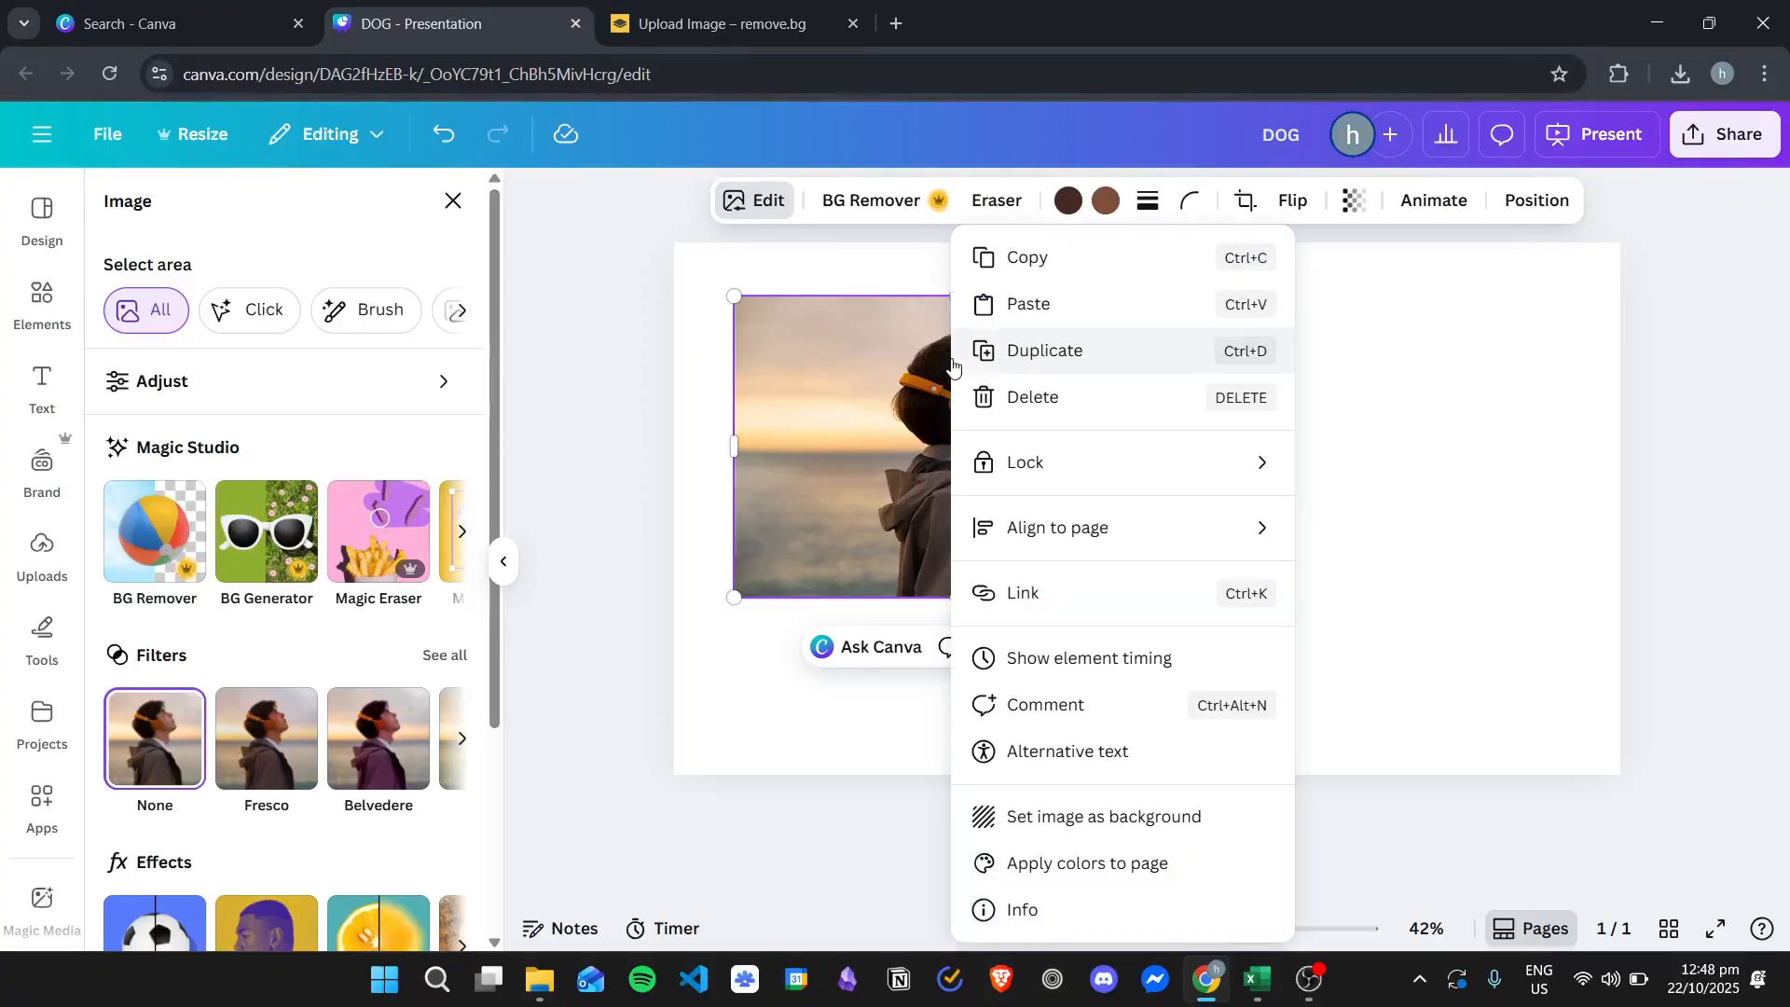
left_click(1043, 350)
left_click_drag(910, 400, 1289, 485)
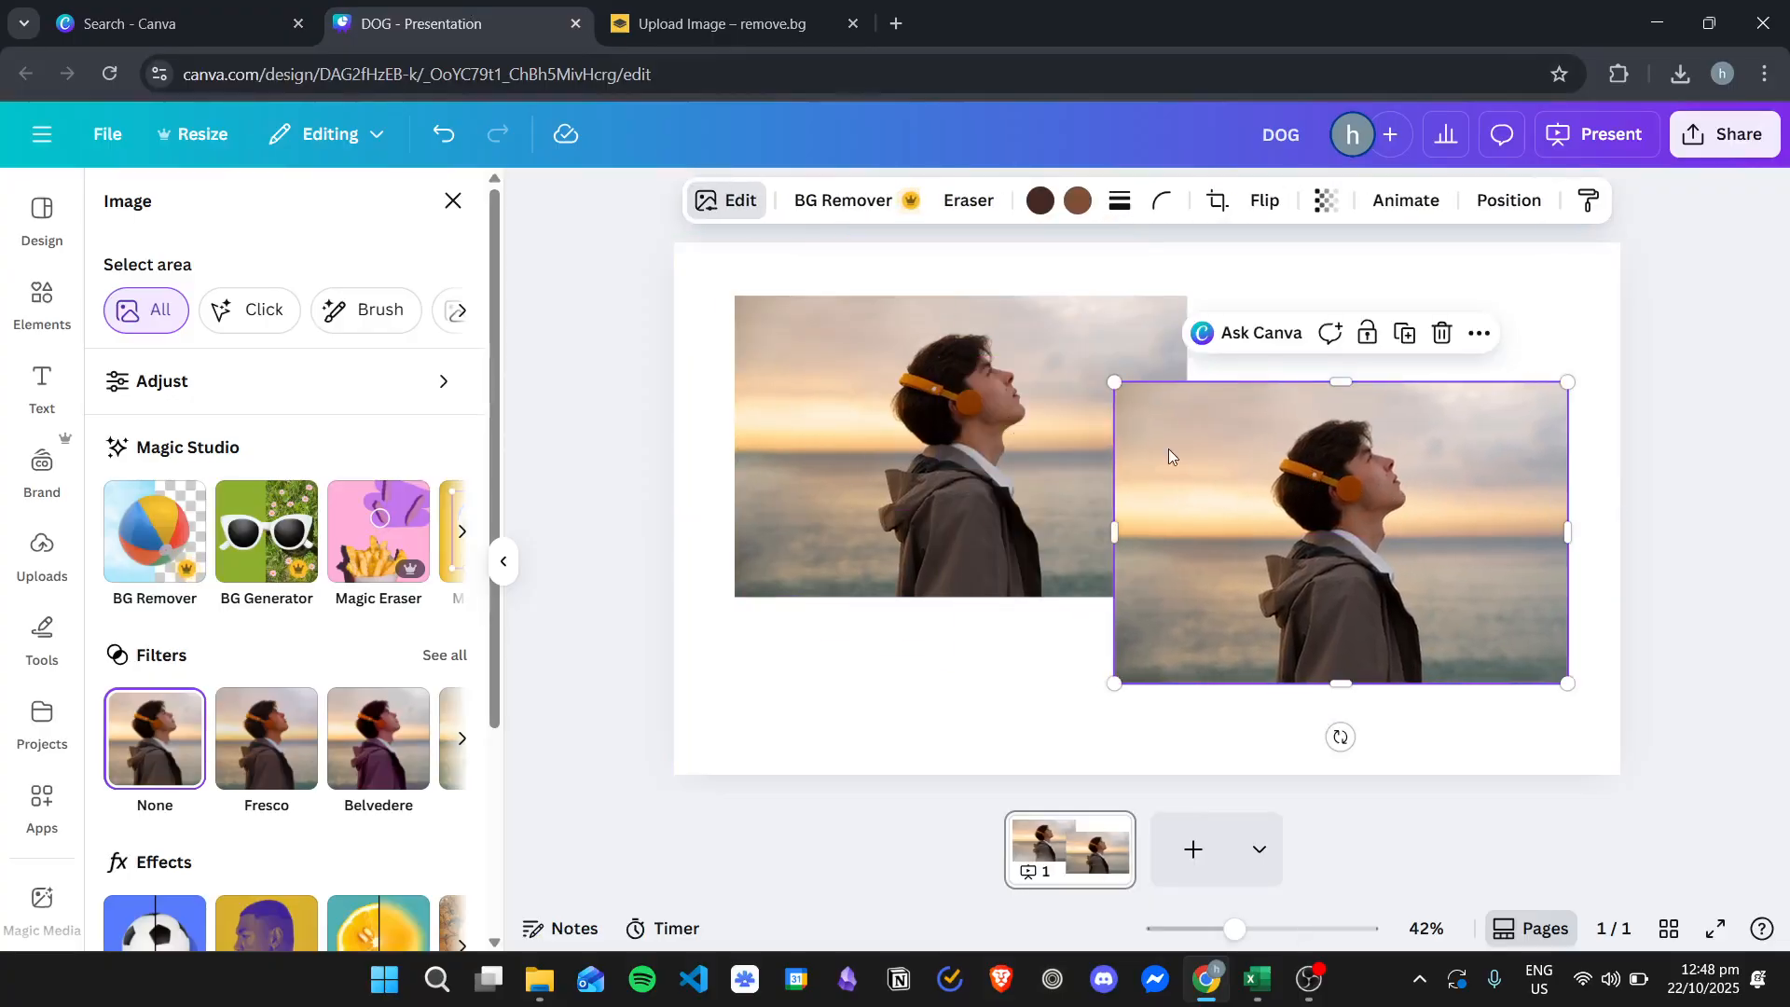
- Move the original seaside photo to the slide's upper left corner and set it as the slide background
left_click_drag(901, 404, 841, 352)
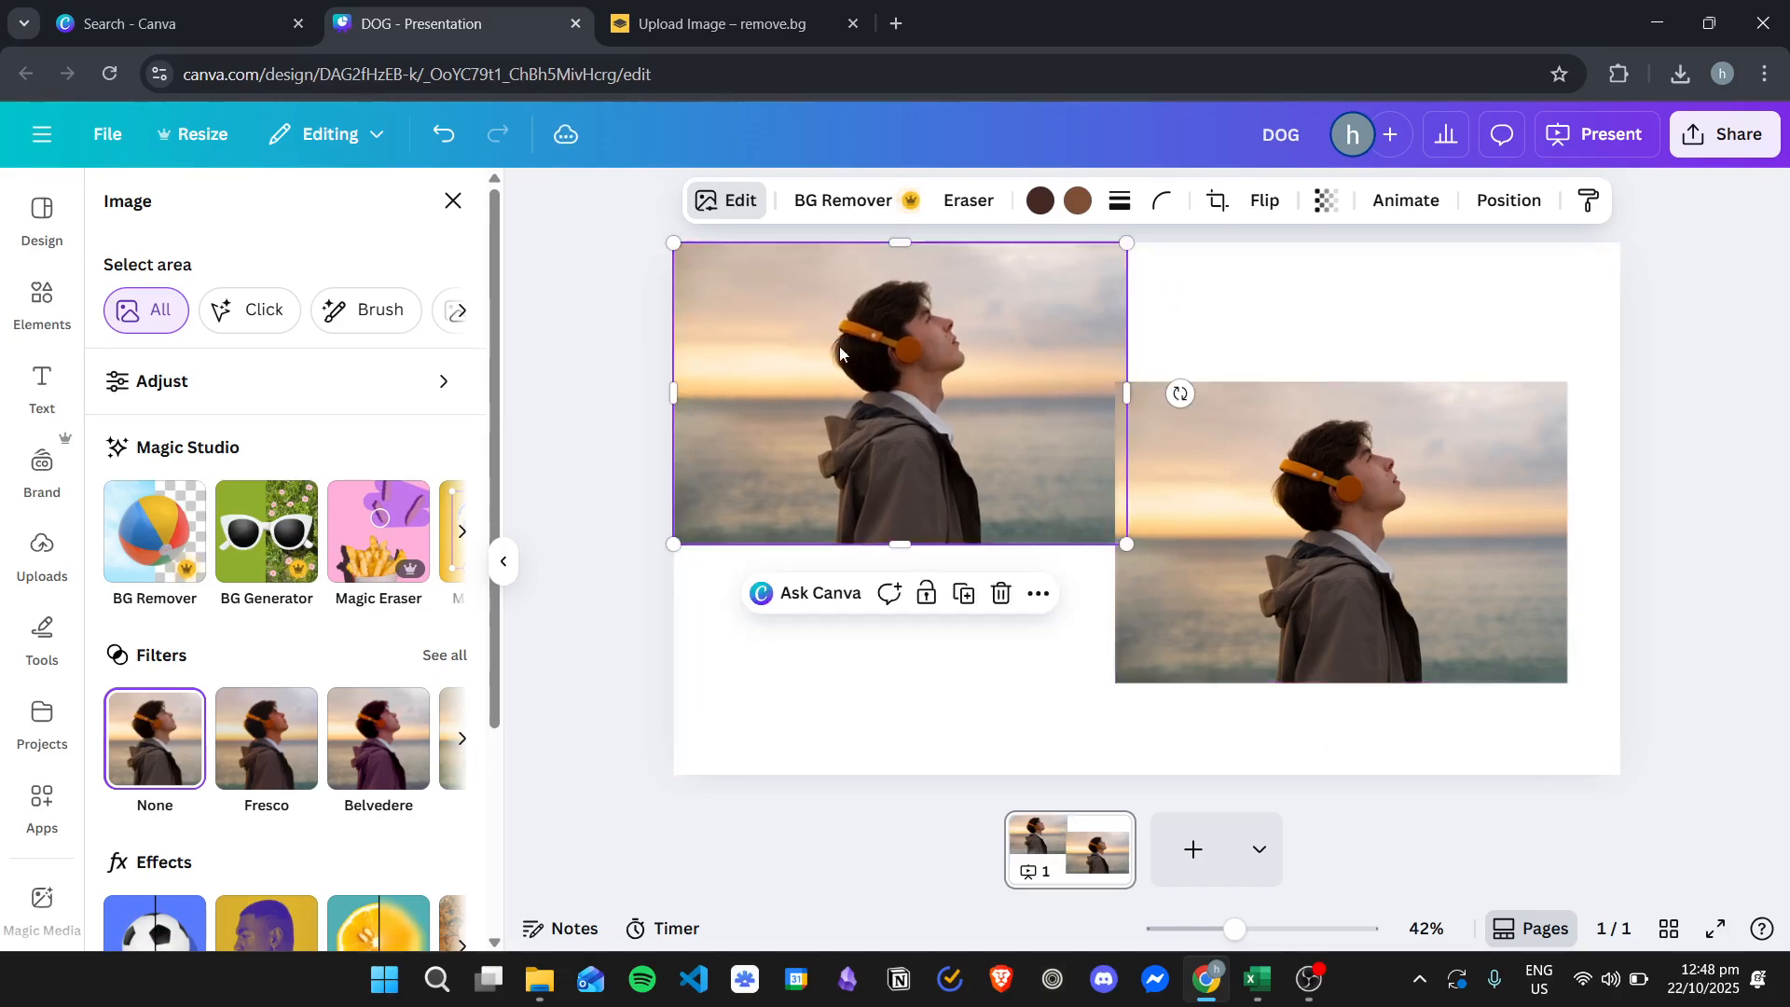
right_click(839, 354)
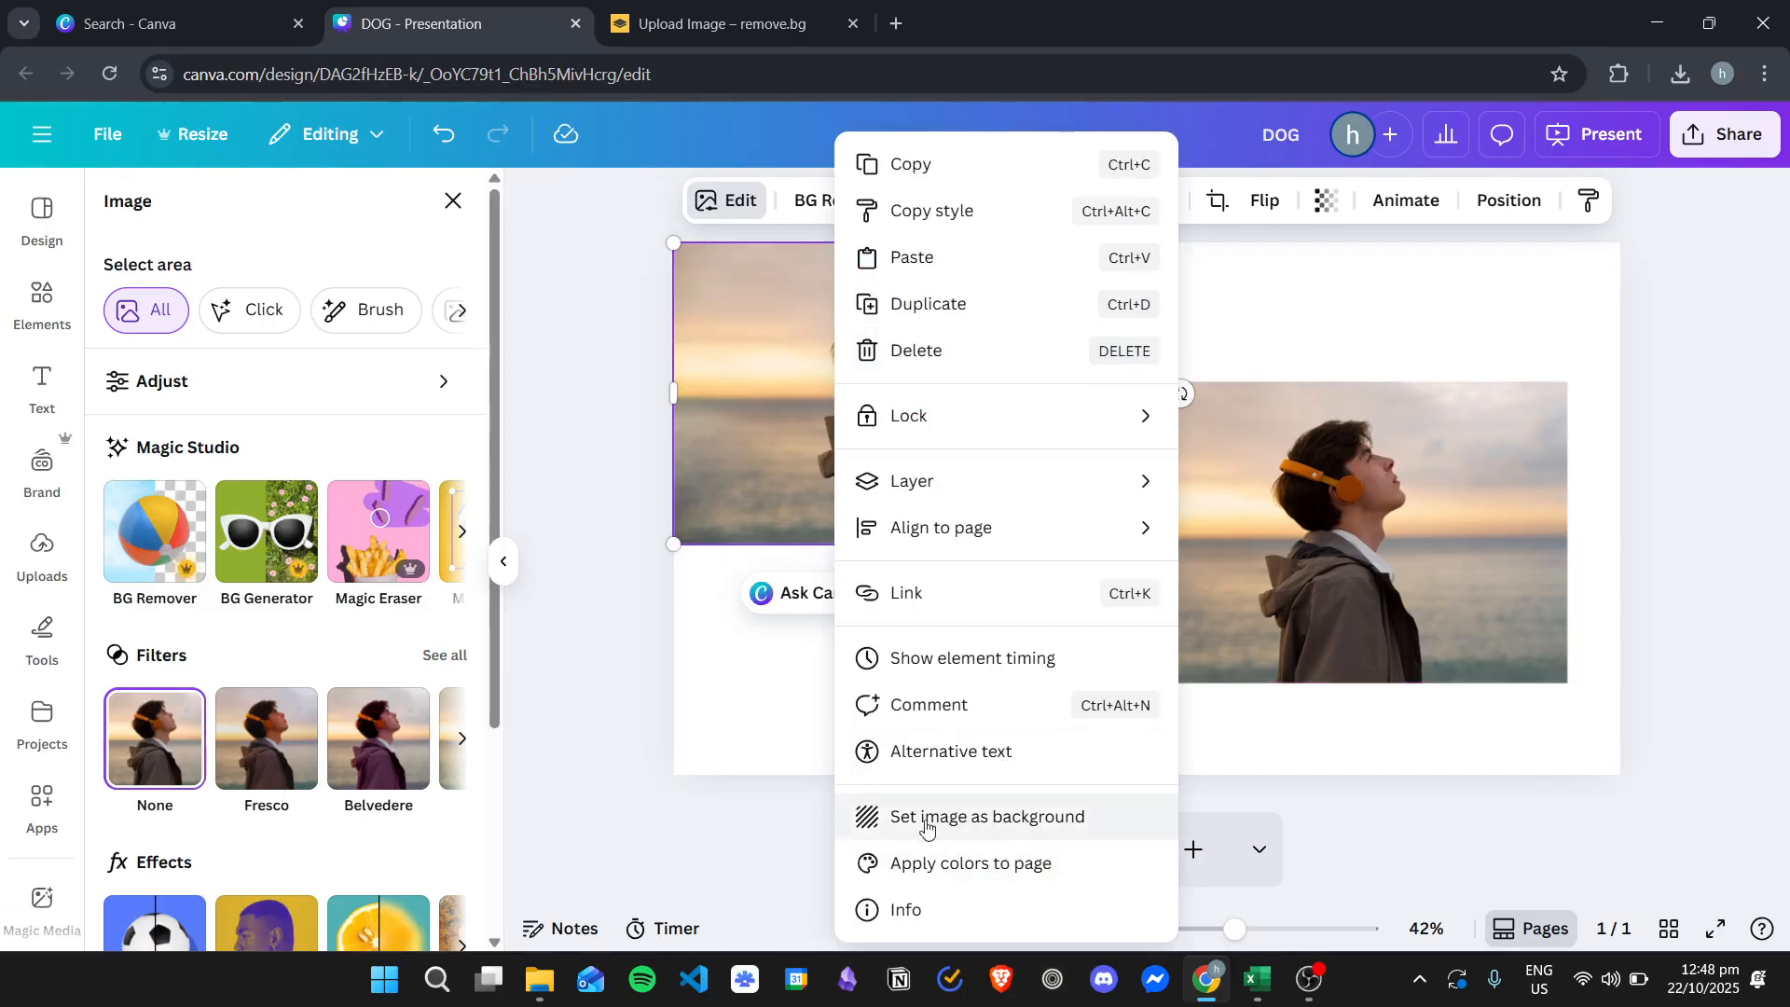
left_click(978, 824)
left_click_drag(1383, 450, 1380, 524)
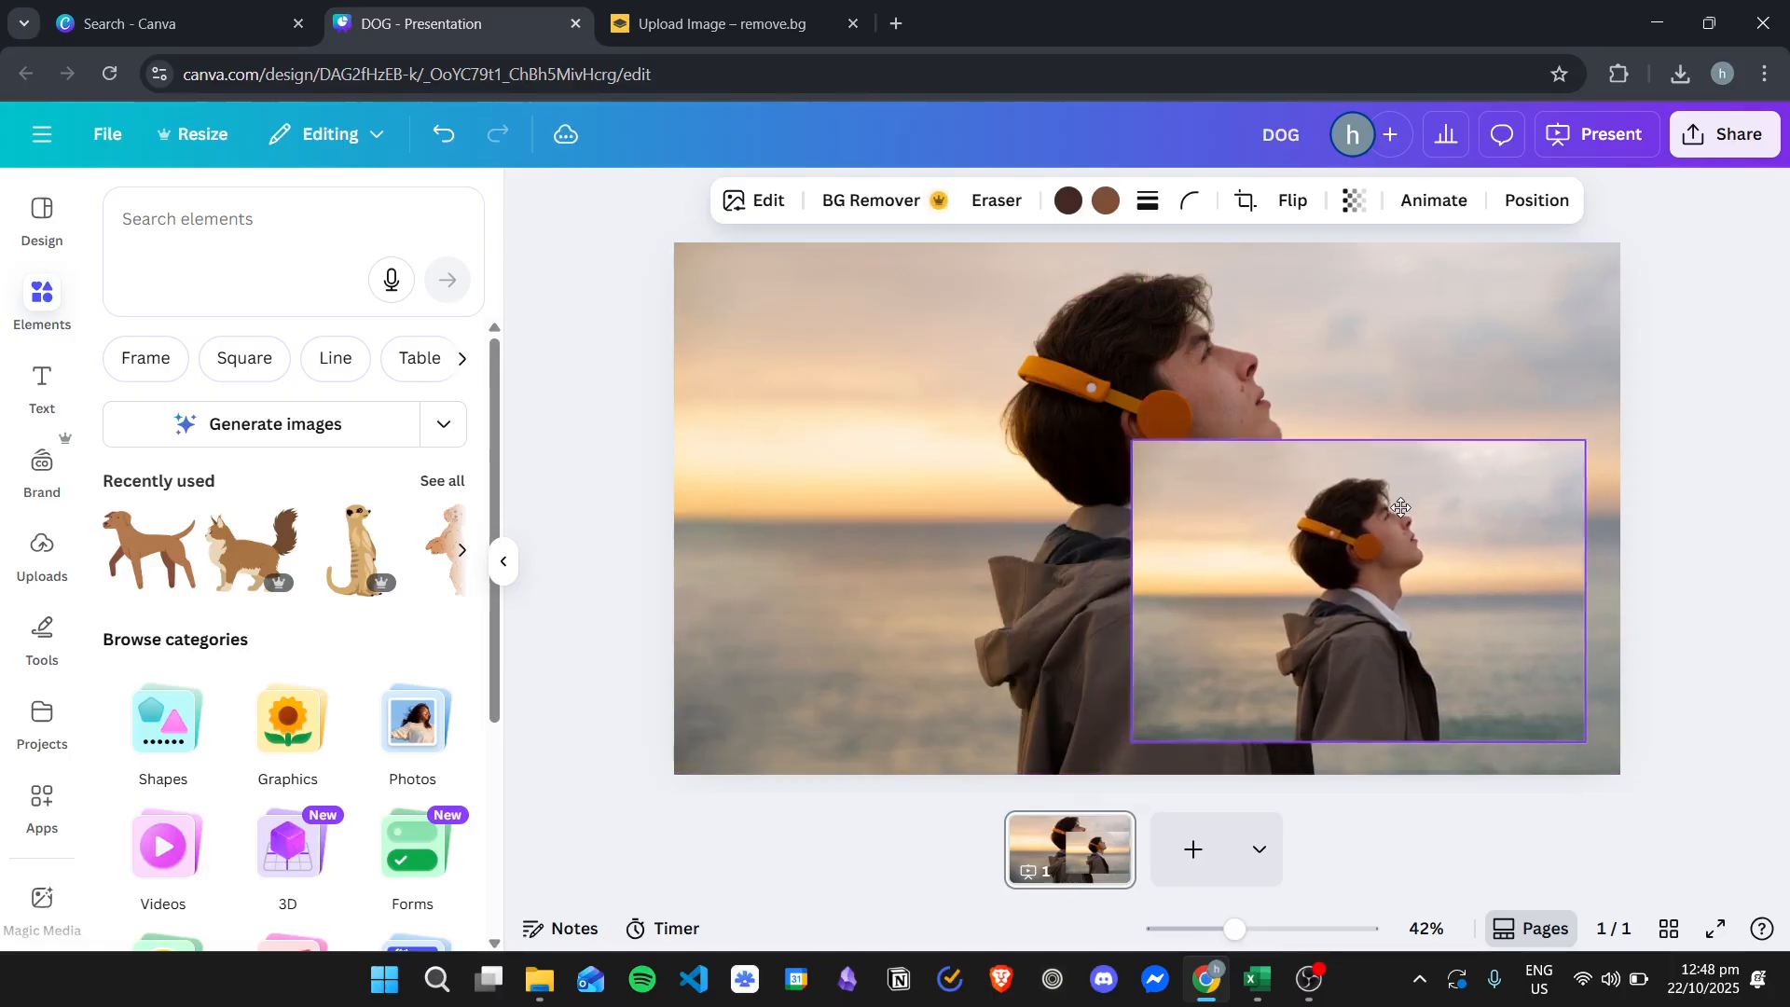
- Apply BG Remover to the background photo and move the photo copy toward the slide's upper left
left_click(1014, 349)
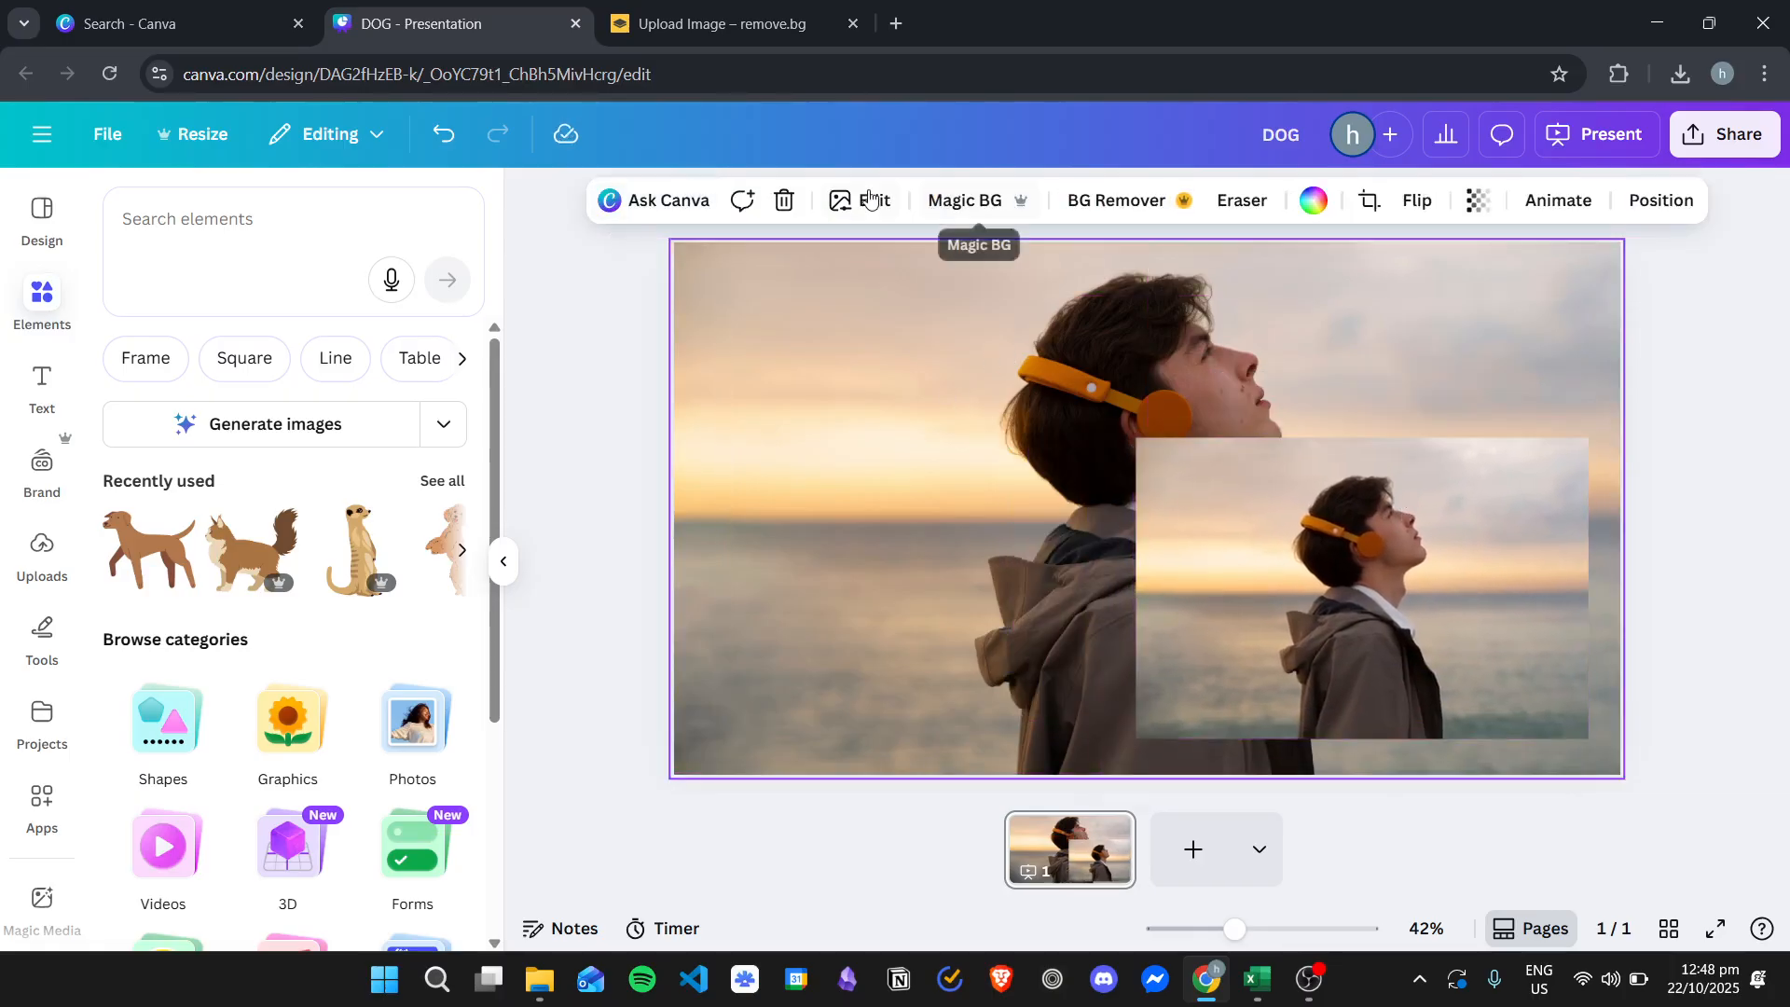
left_click(1137, 201)
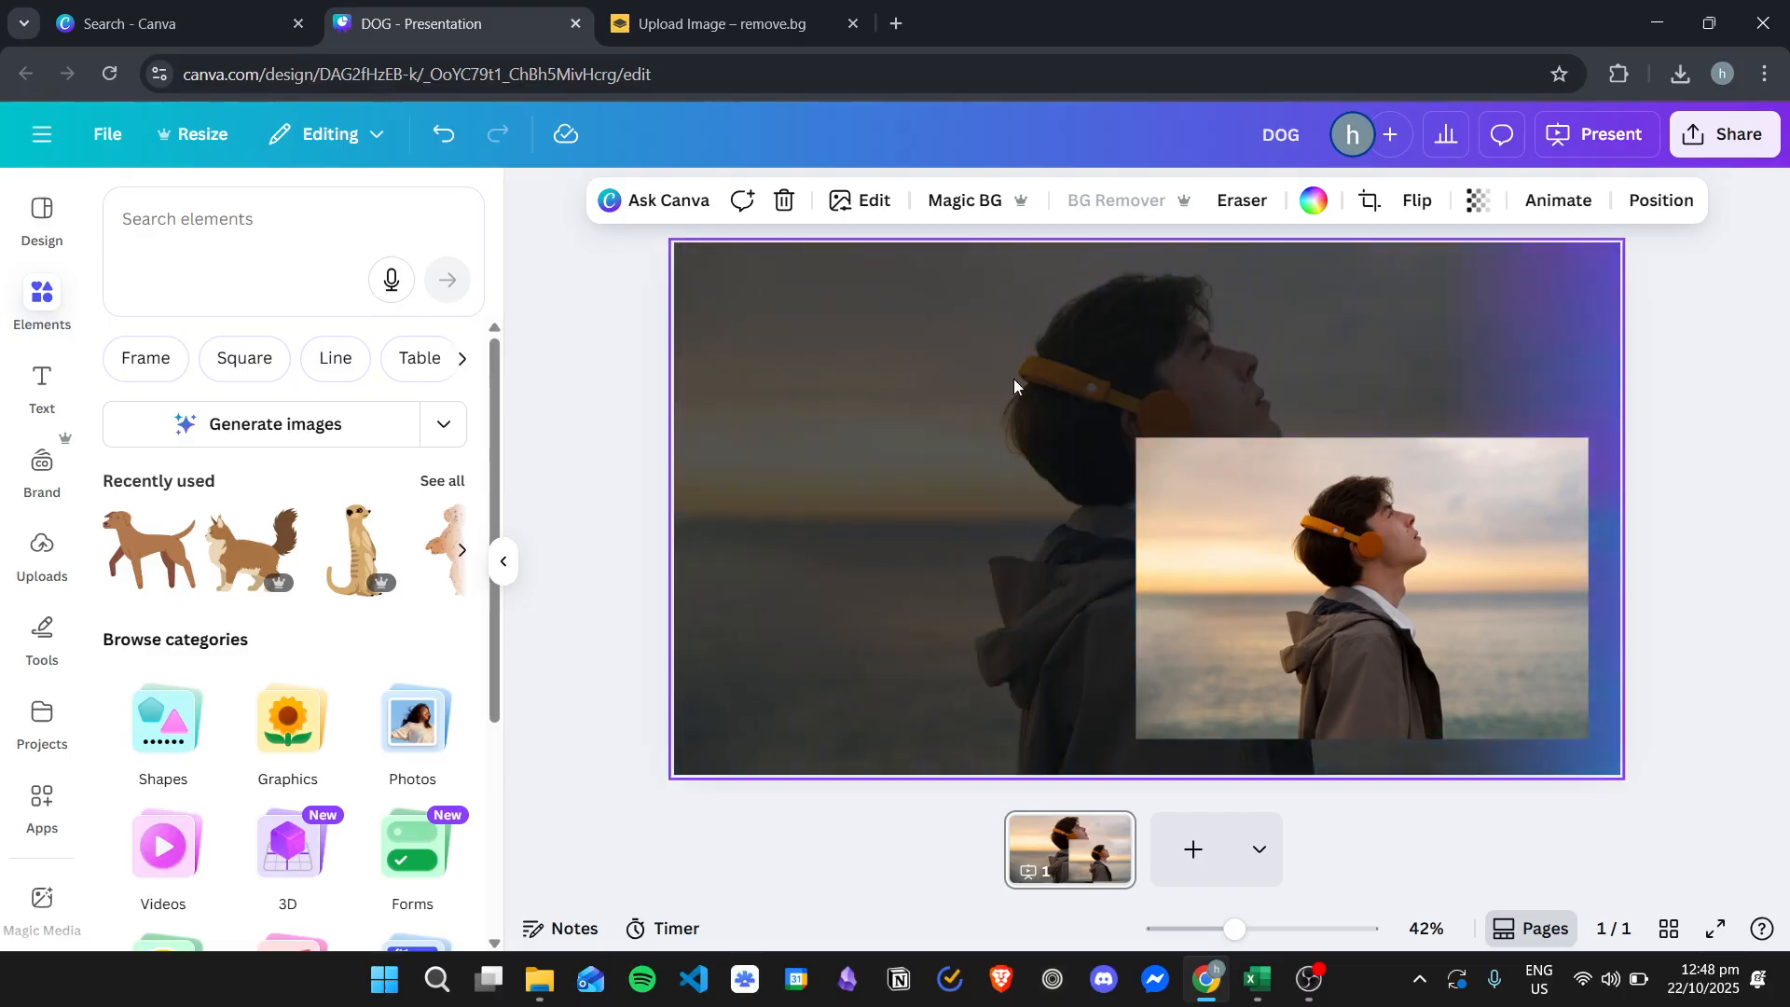
left_click_drag(1495, 537, 1050, 572)
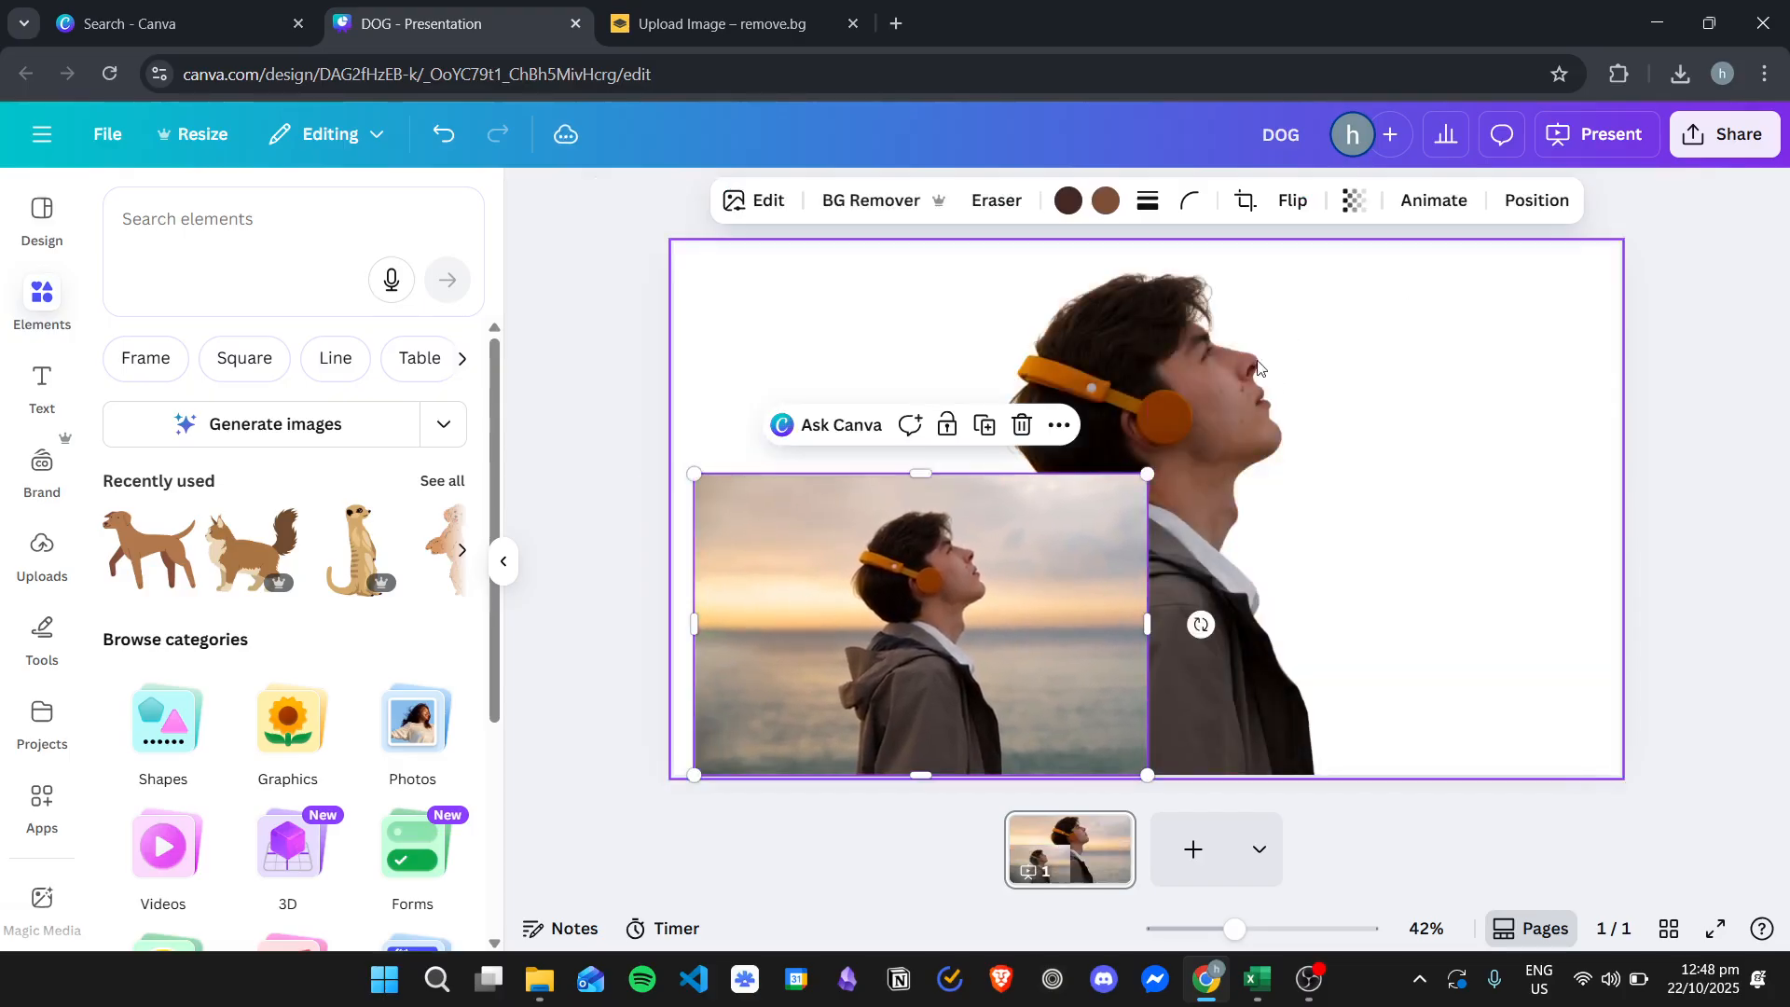
left_click_drag(926, 590, 922, 421)
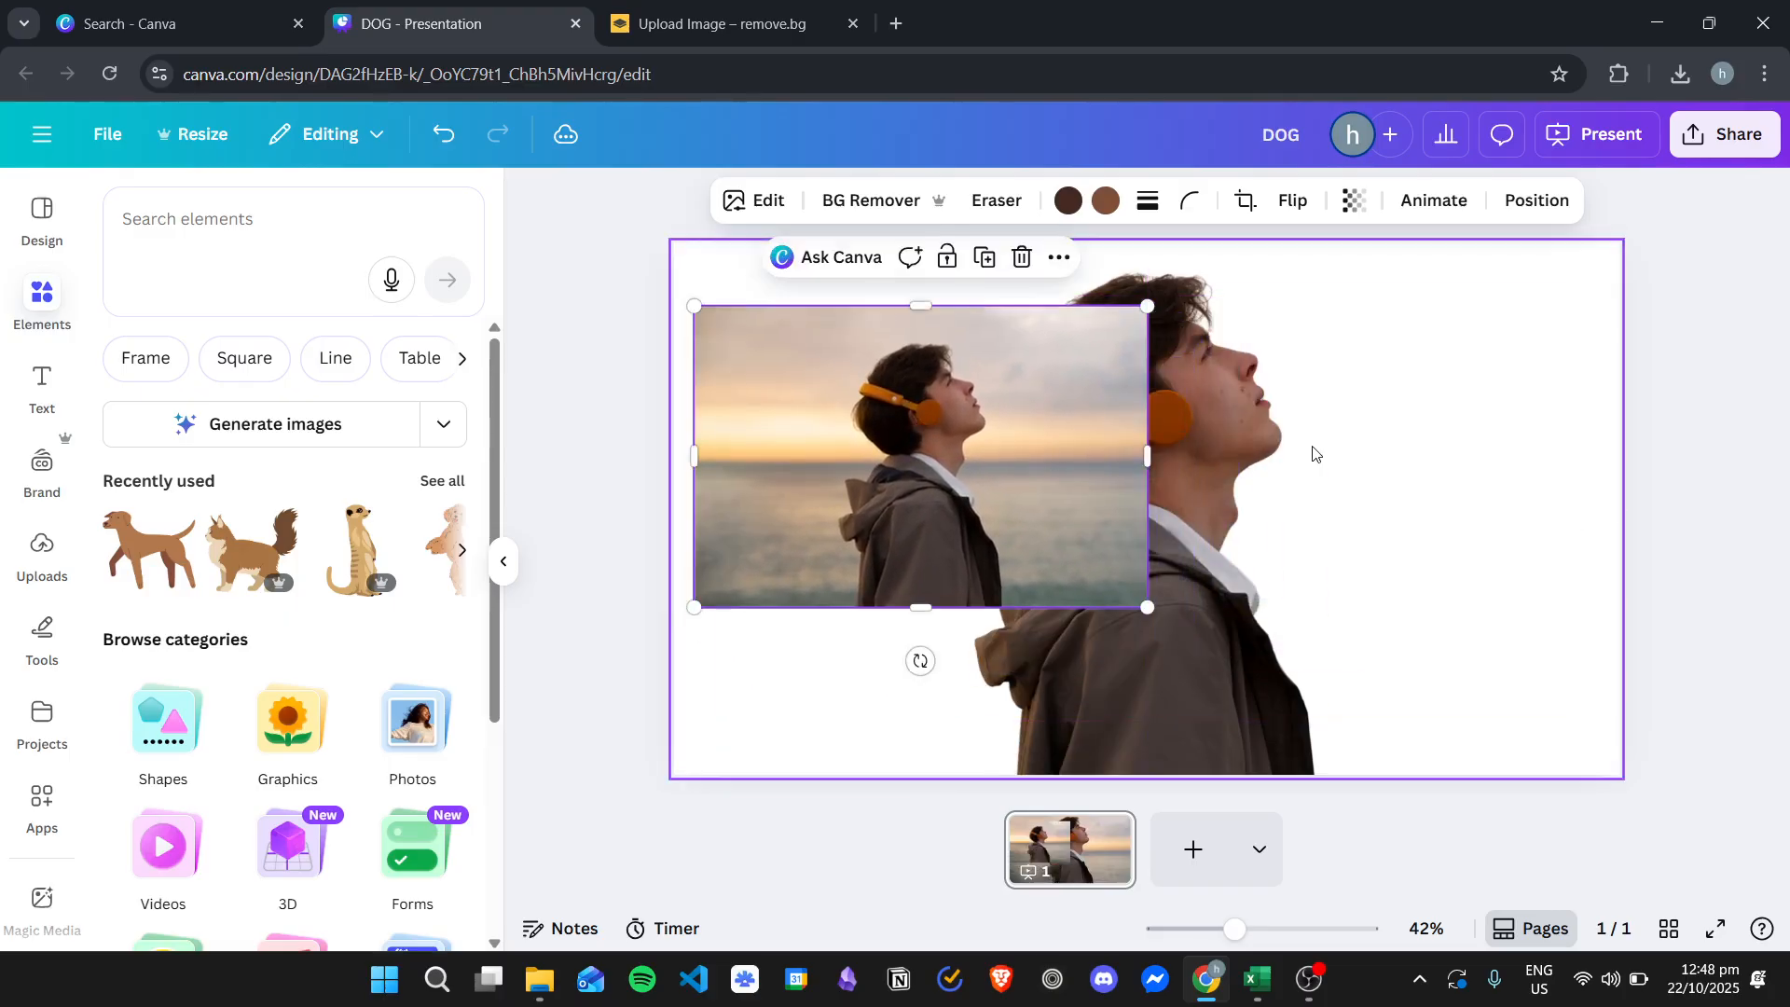
- Detach the background-removed image from the background and place it, resized, on the slide's right side
left_click(1246, 395)
right_click(1337, 378)
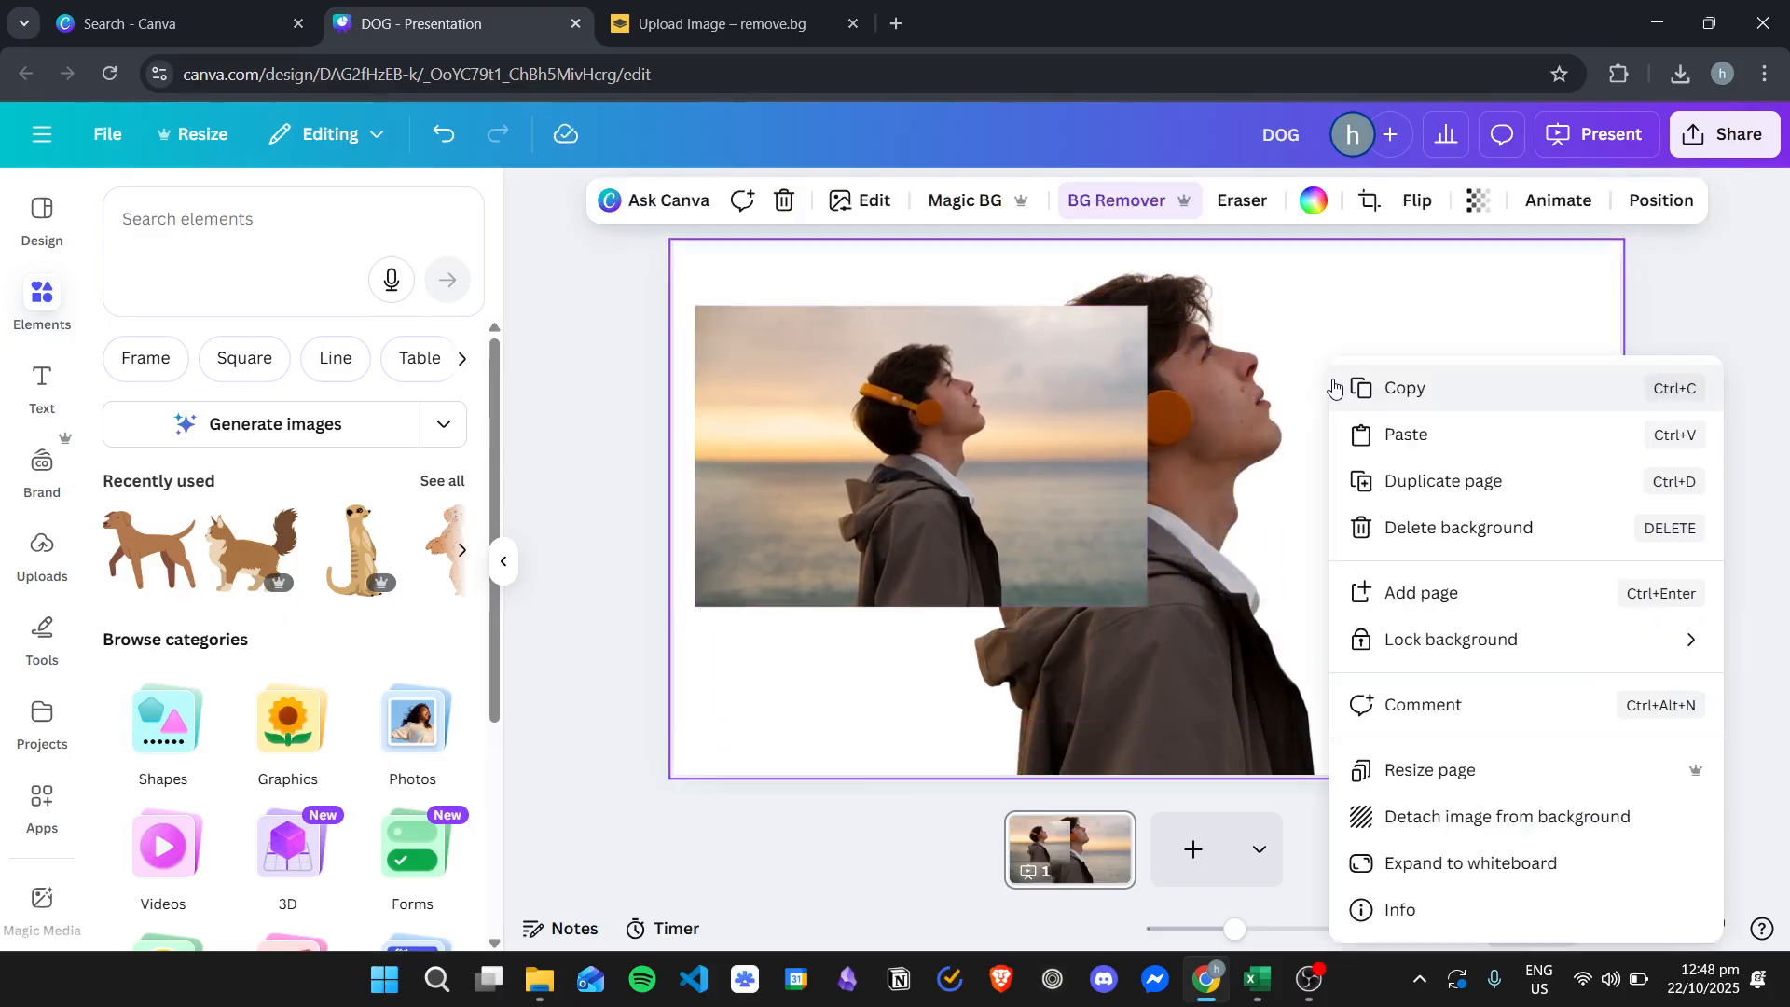
left_click(1473, 815)
left_click_drag(1248, 456, 1348, 509)
left_click_drag(1567, 350, 1499, 395)
left_click_drag(1277, 519, 1349, 498)
left_click_drag(882, 415, 859, 357)
left_click(1299, 507)
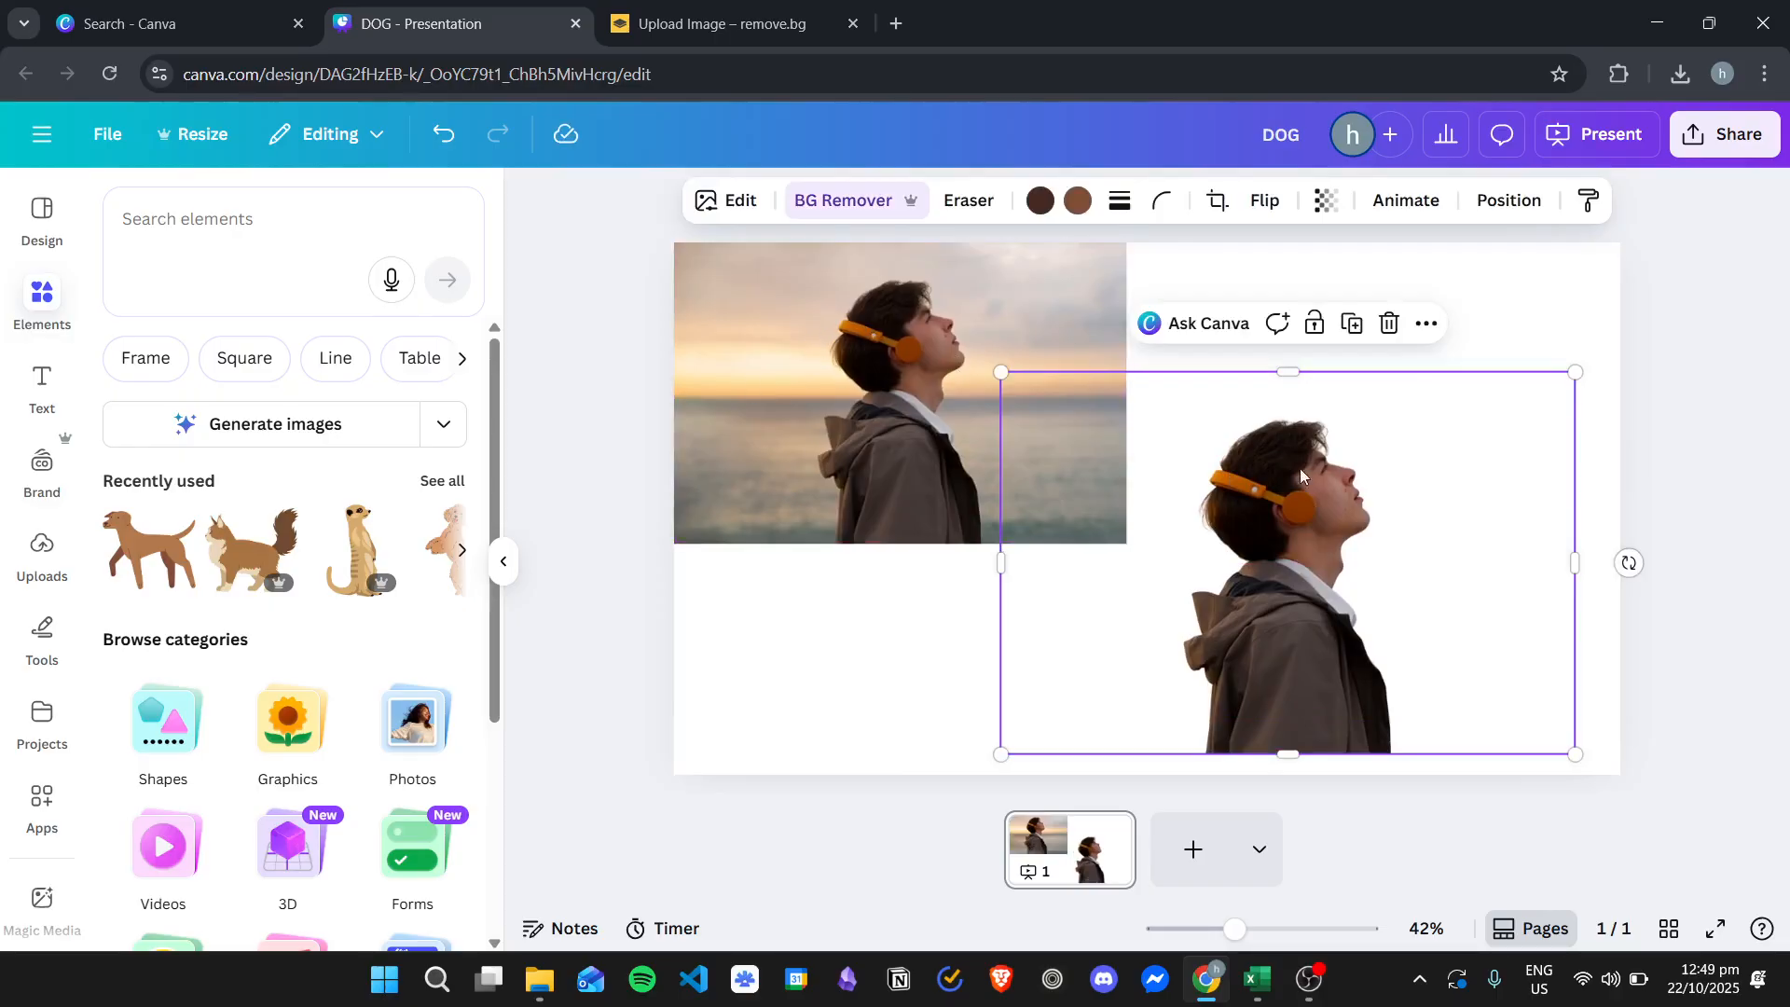
- Check the layer order of both images and set the original seaside photo as the slide background
left_click(1503, 200)
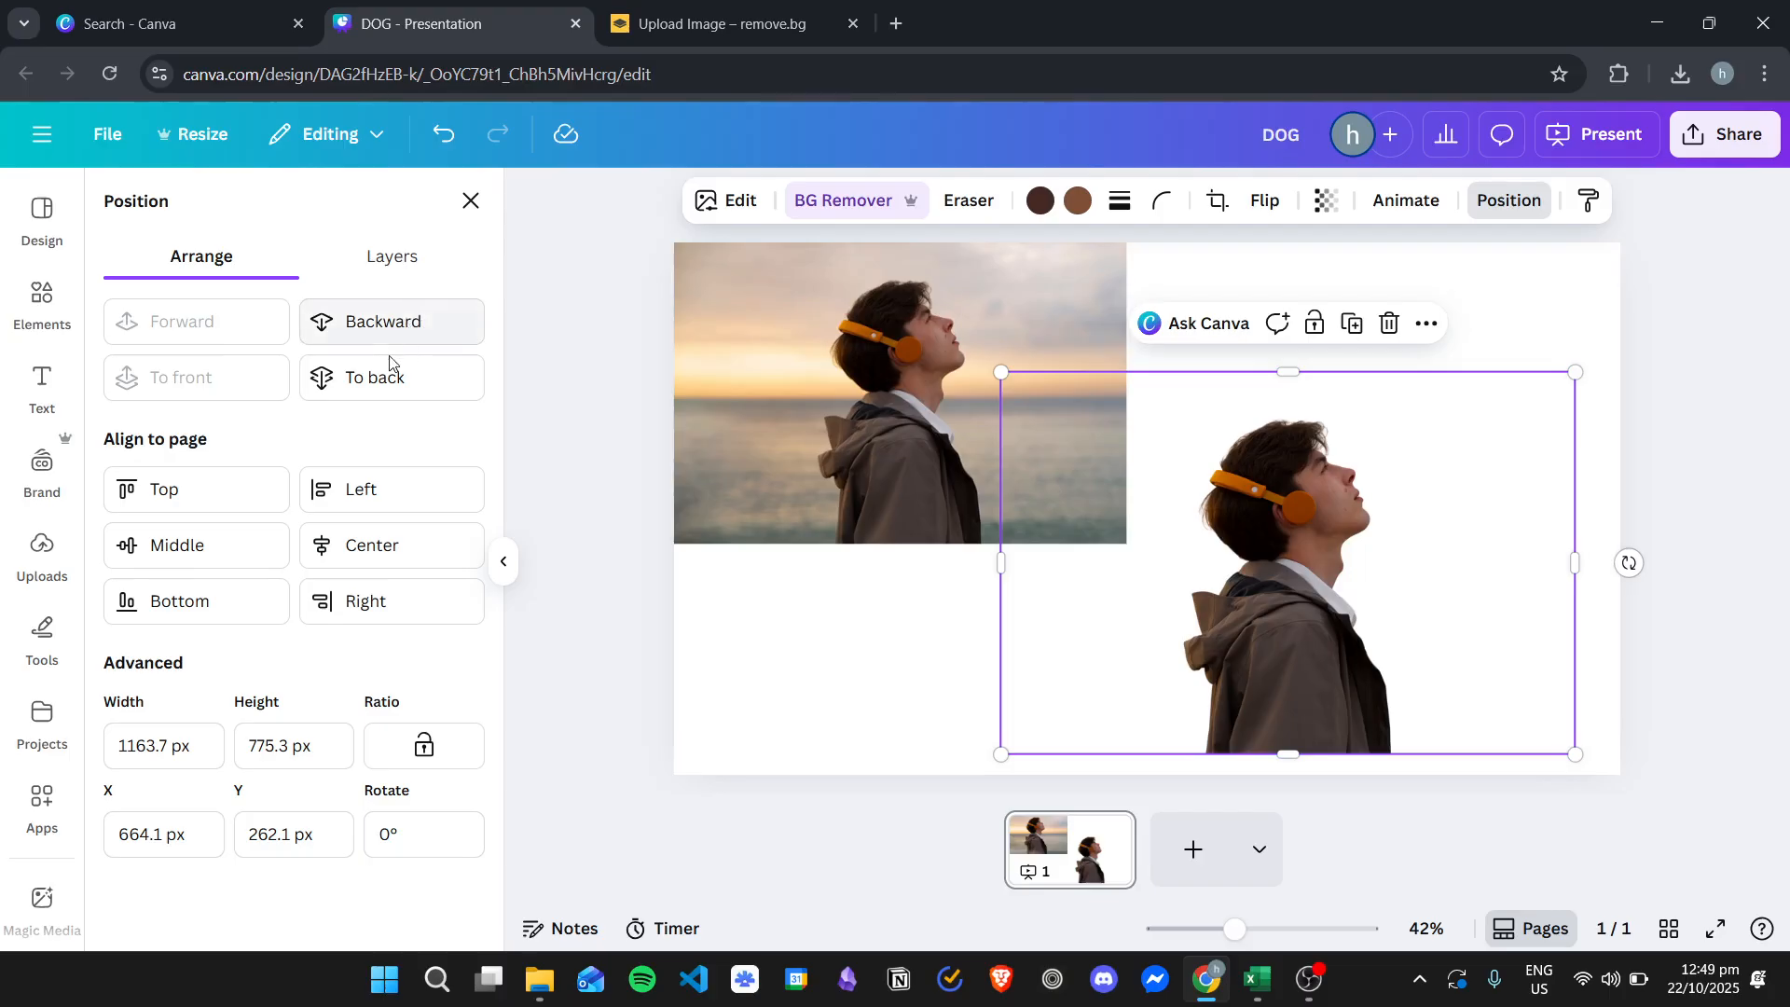
left_click(471, 201)
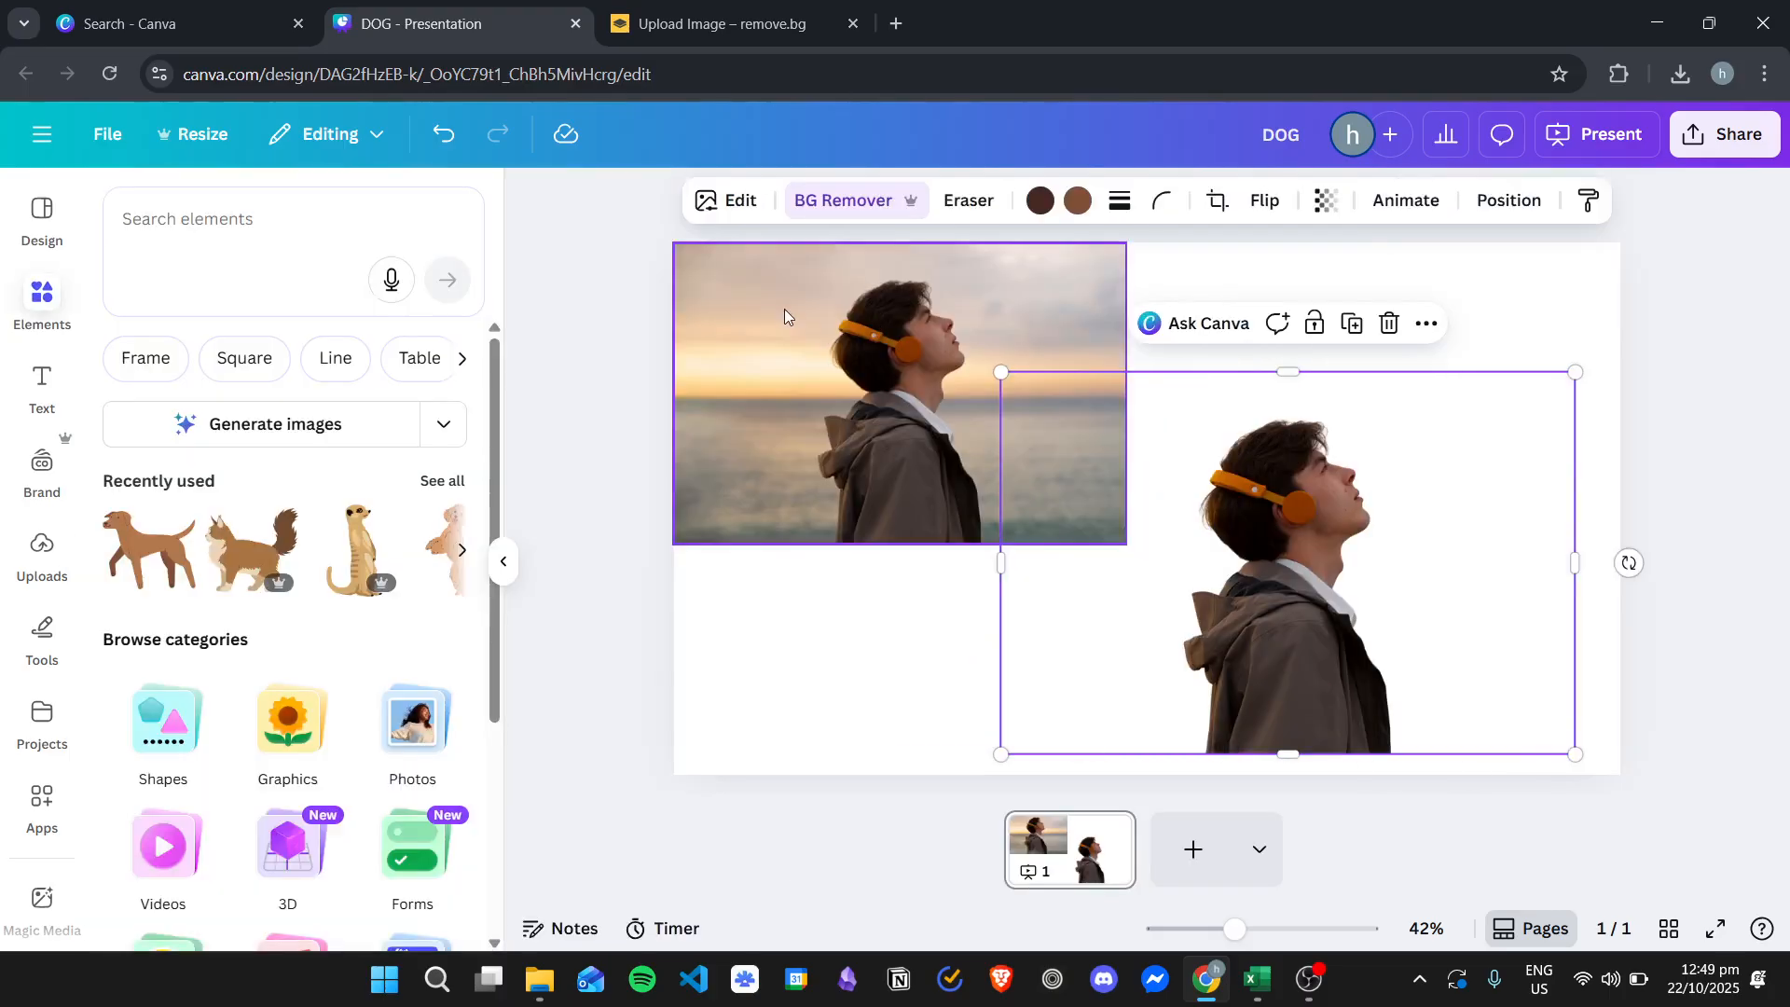
left_click(788, 310)
left_click(1517, 207)
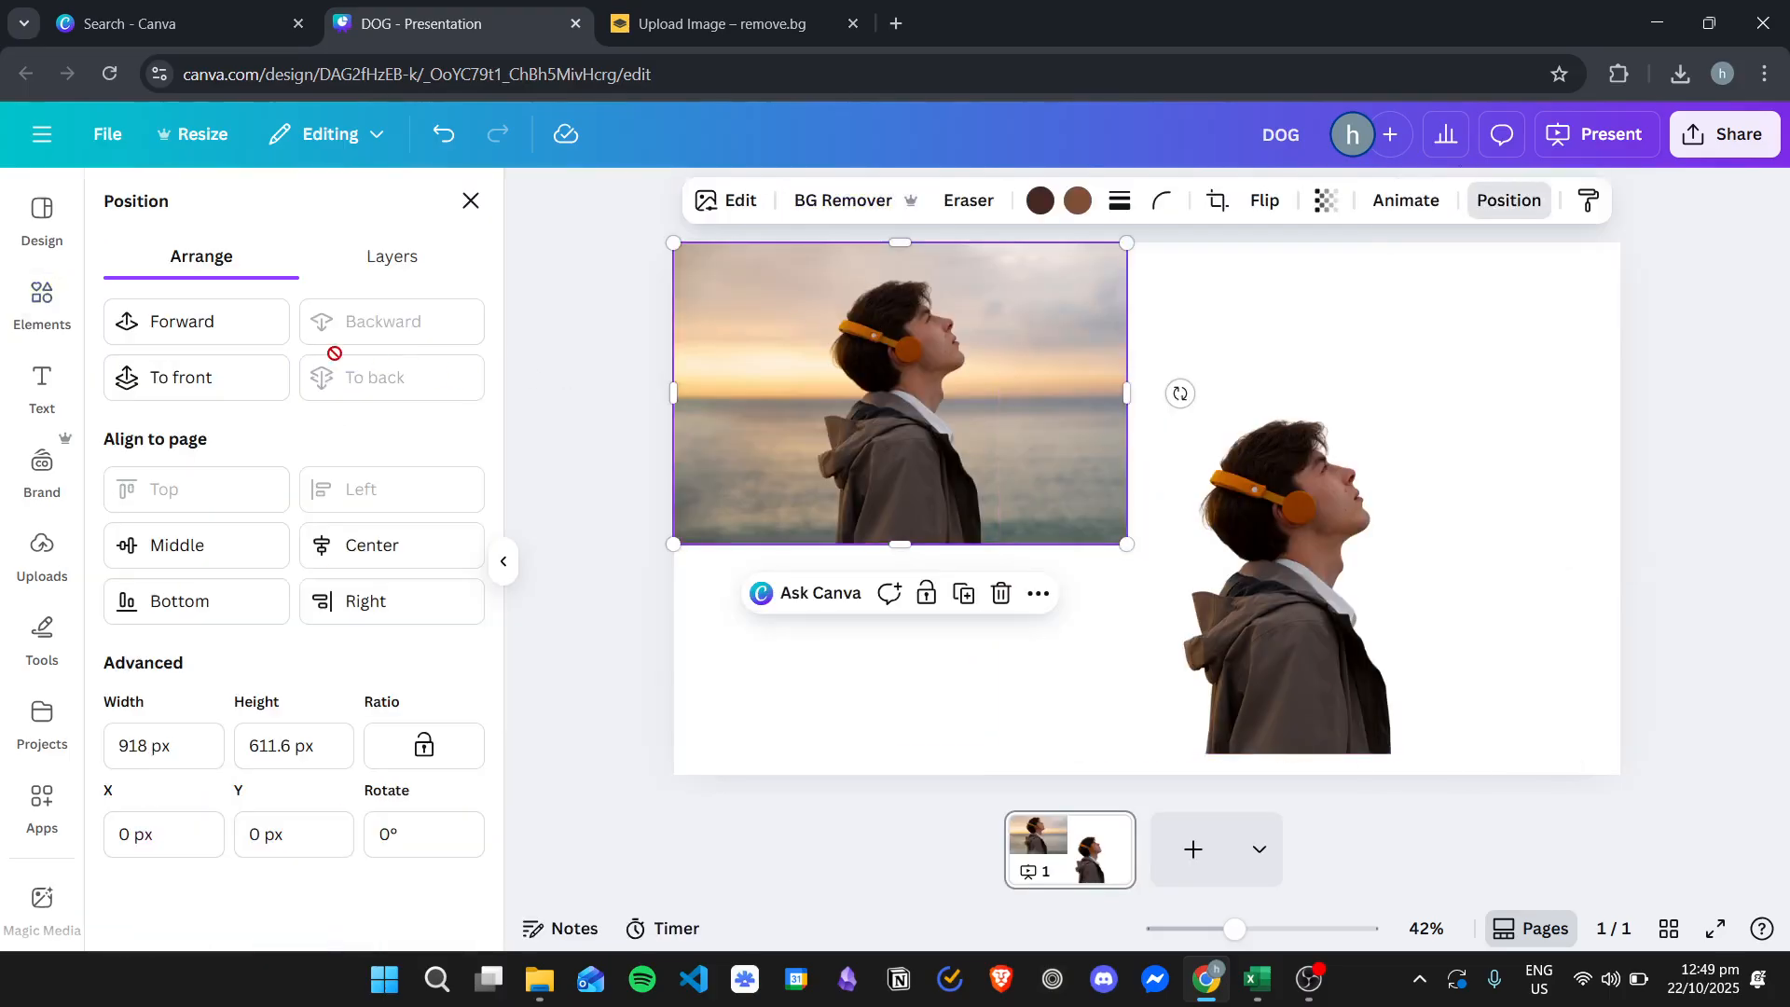
left_click(471, 200)
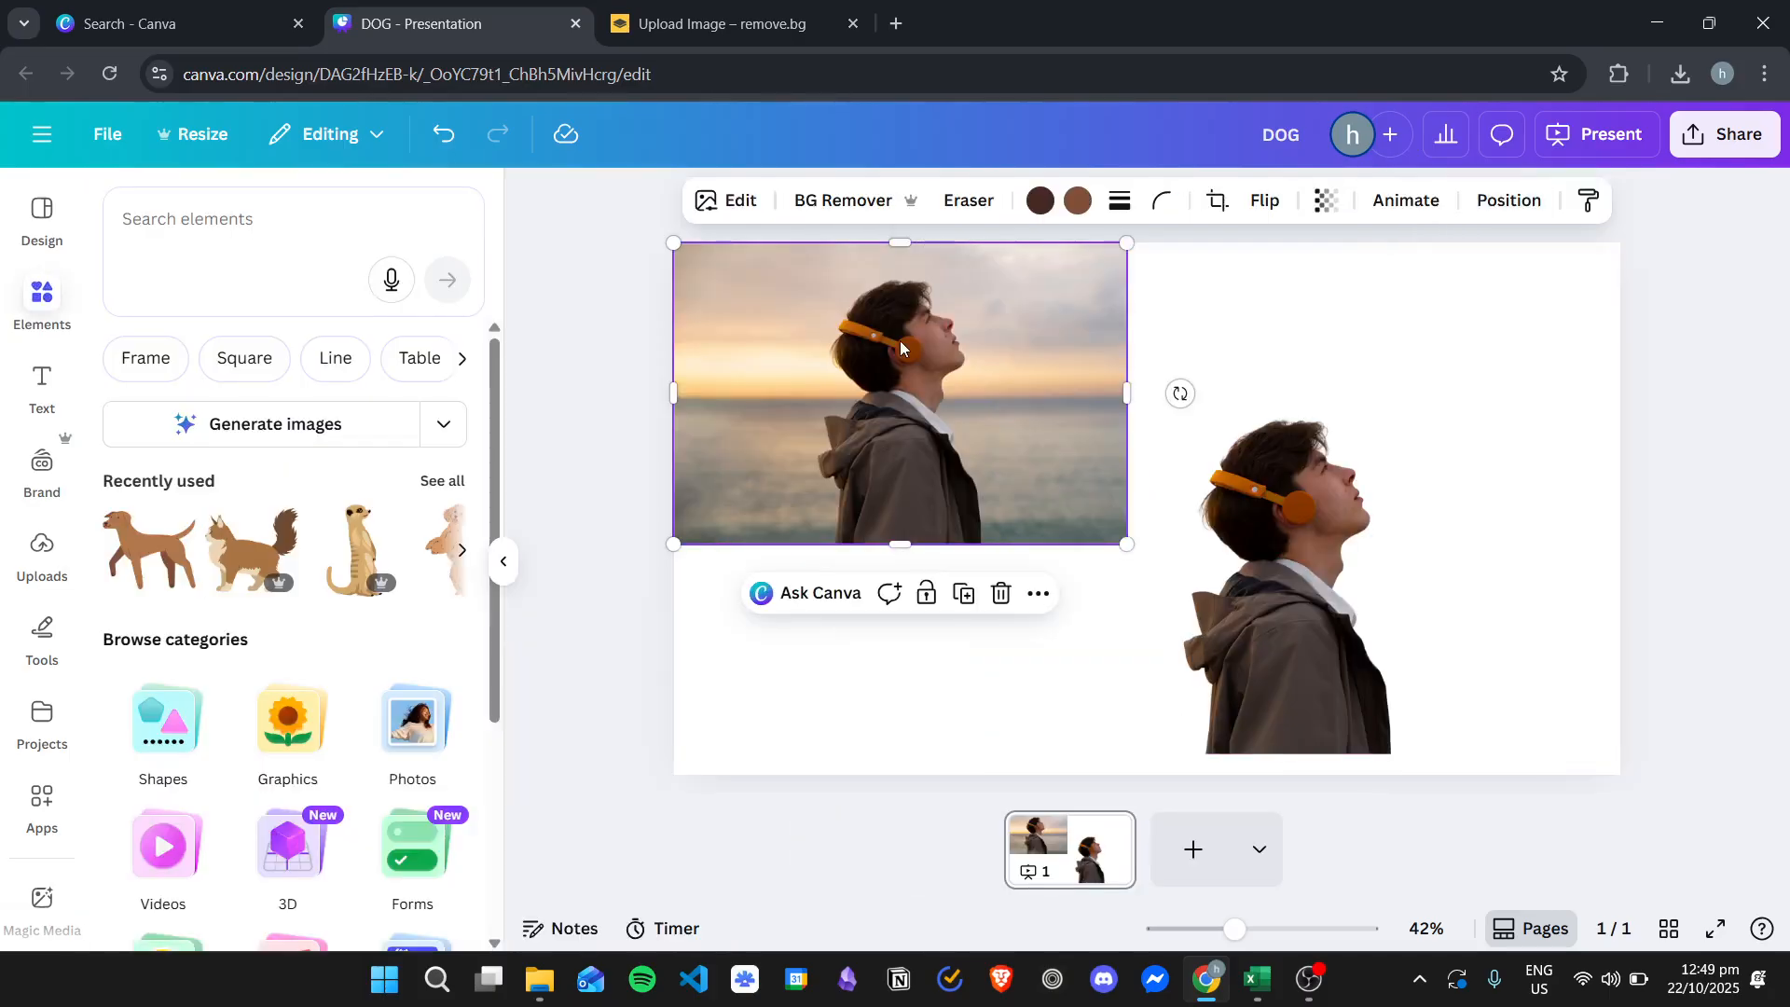
right_click(904, 351)
left_click(1045, 817)
- Move and enlarge the background-removed cutout over the background photo so it covers the slide
left_click_drag(1279, 522, 957, 323)
left_click_drag(1242, 620, 1520, 650)
mouse_move(1206, 543)
left_mouse_down()
mouse_move(1256, 543)
mouse_move(1197, 536)
left_mouse_up()
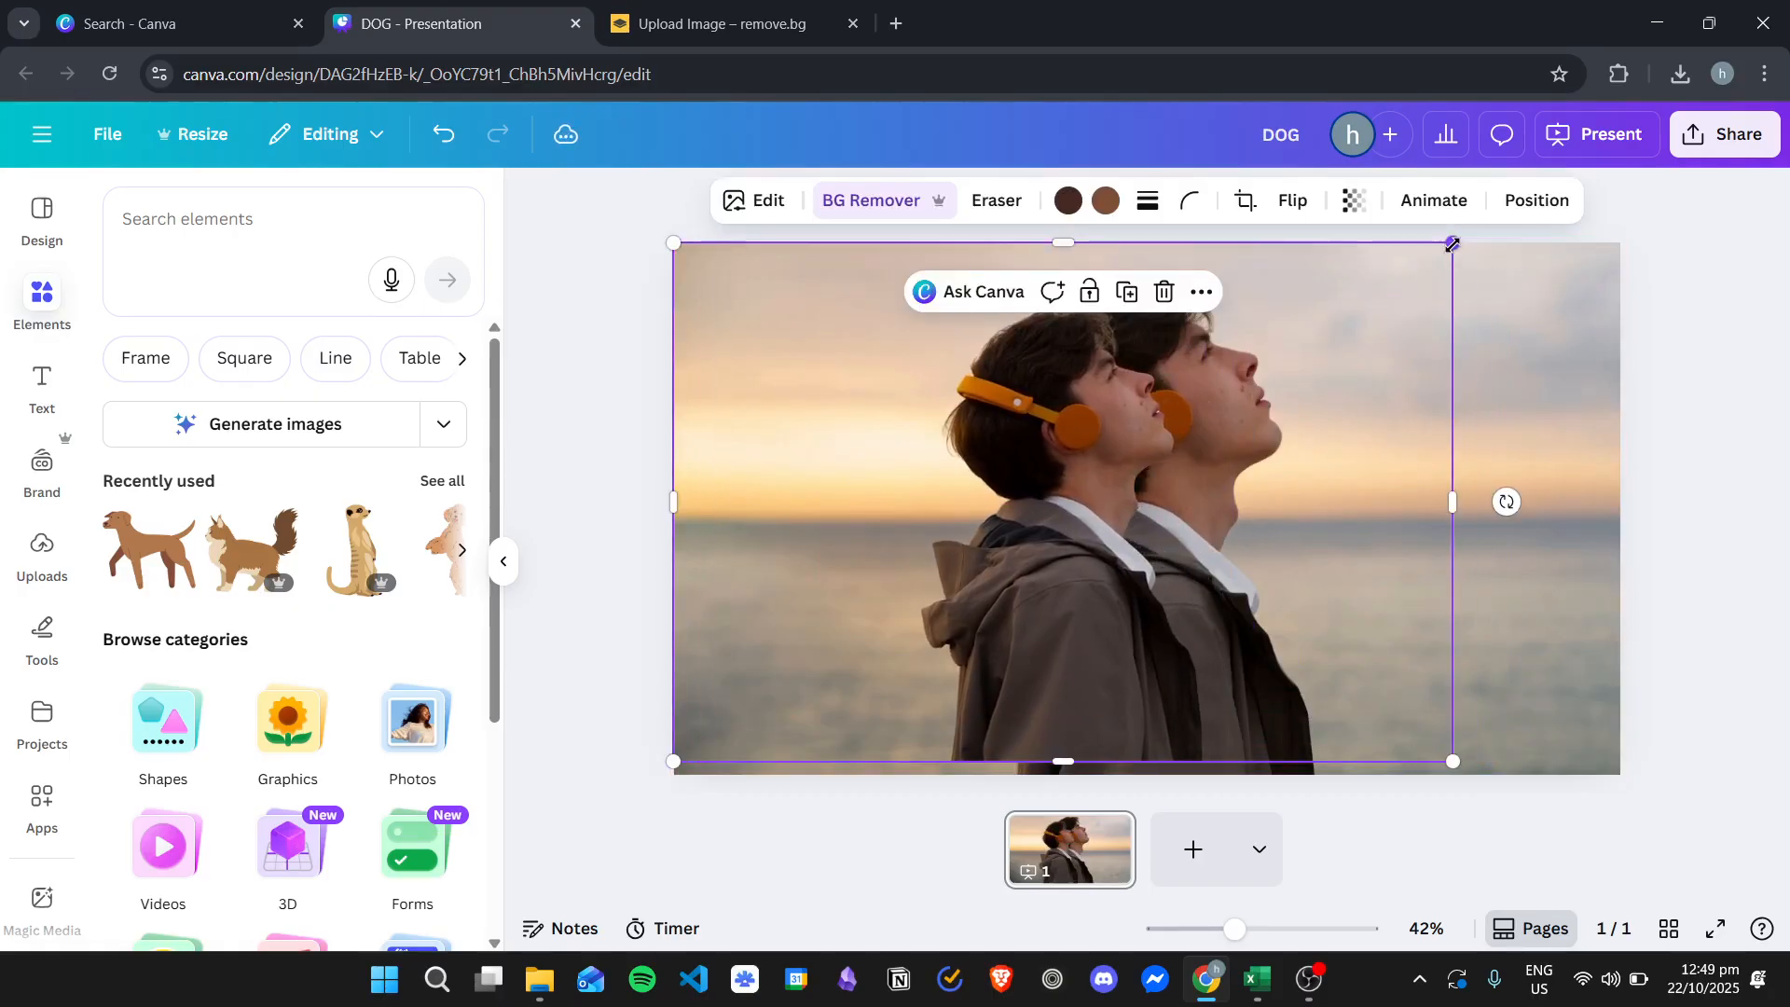
left_click_drag(1453, 761, 1482, 780)
right_click(1129, 444)
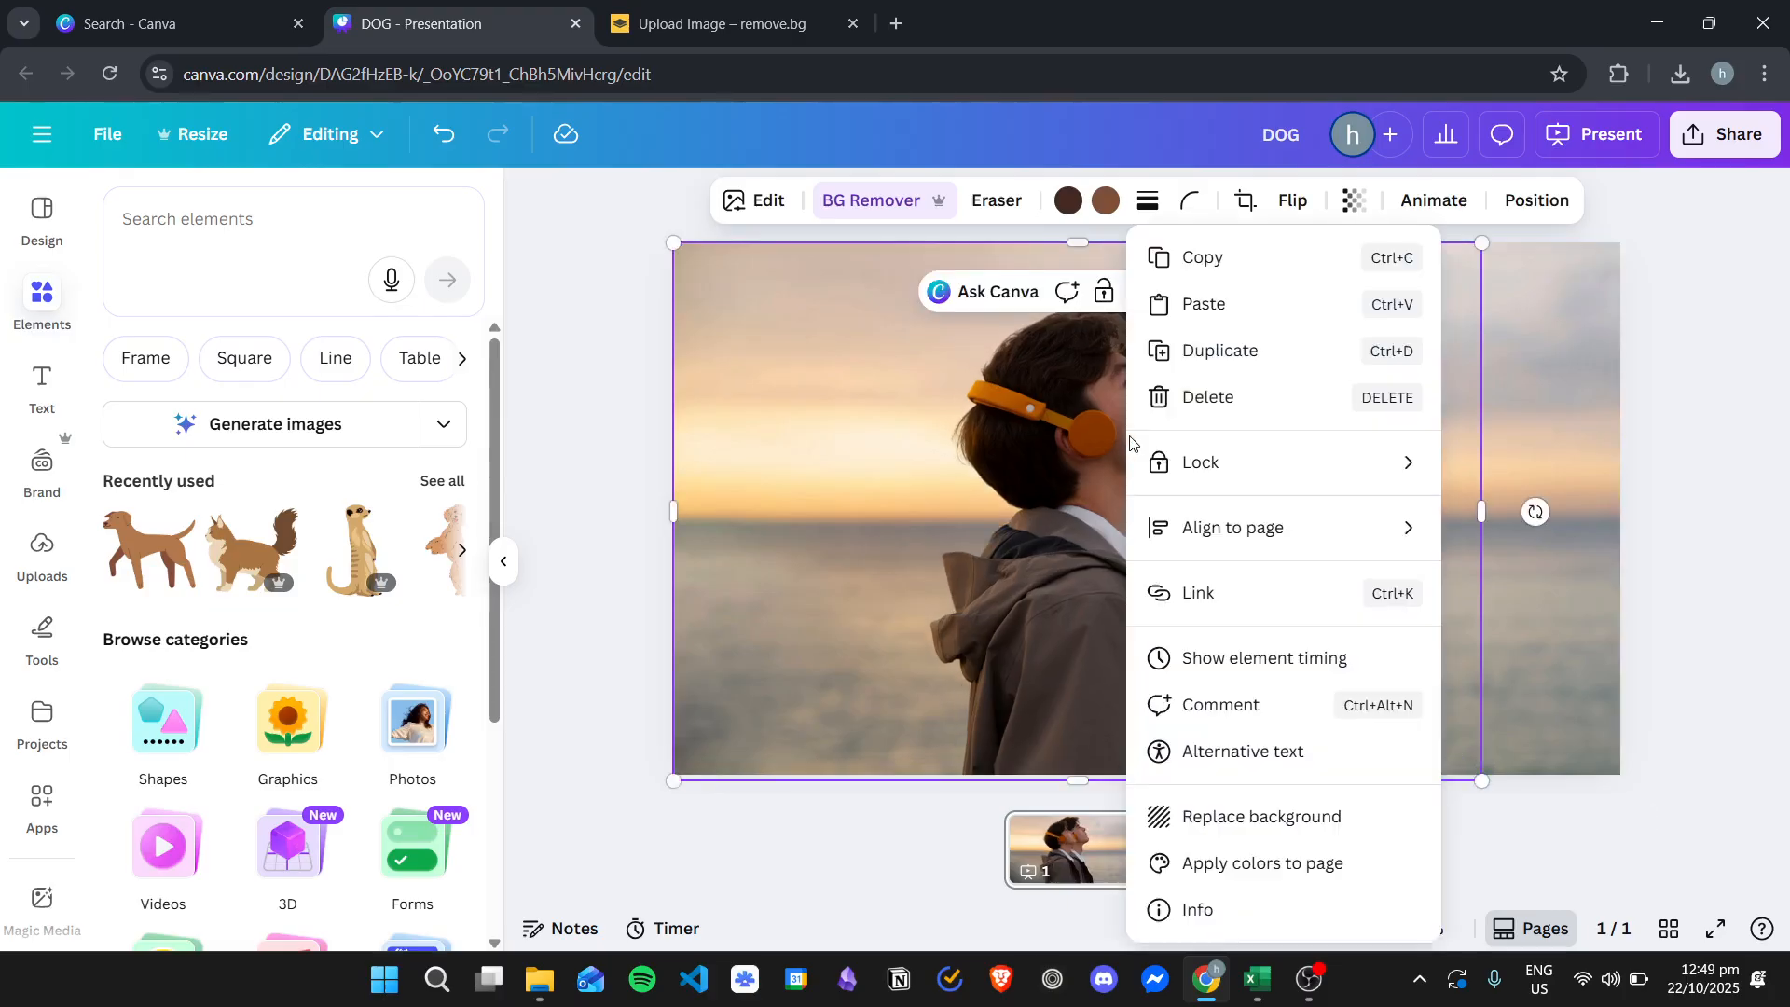
left_click(1012, 523)
left_click_drag(1023, 515, 1087, 487)
left_click_drag(1536, 755, 1673, 775)
mouse_move(1212, 536)
left_mouse_down()
mouse_move(1190, 513)
mouse_move(1192, 530)
left_mouse_up()
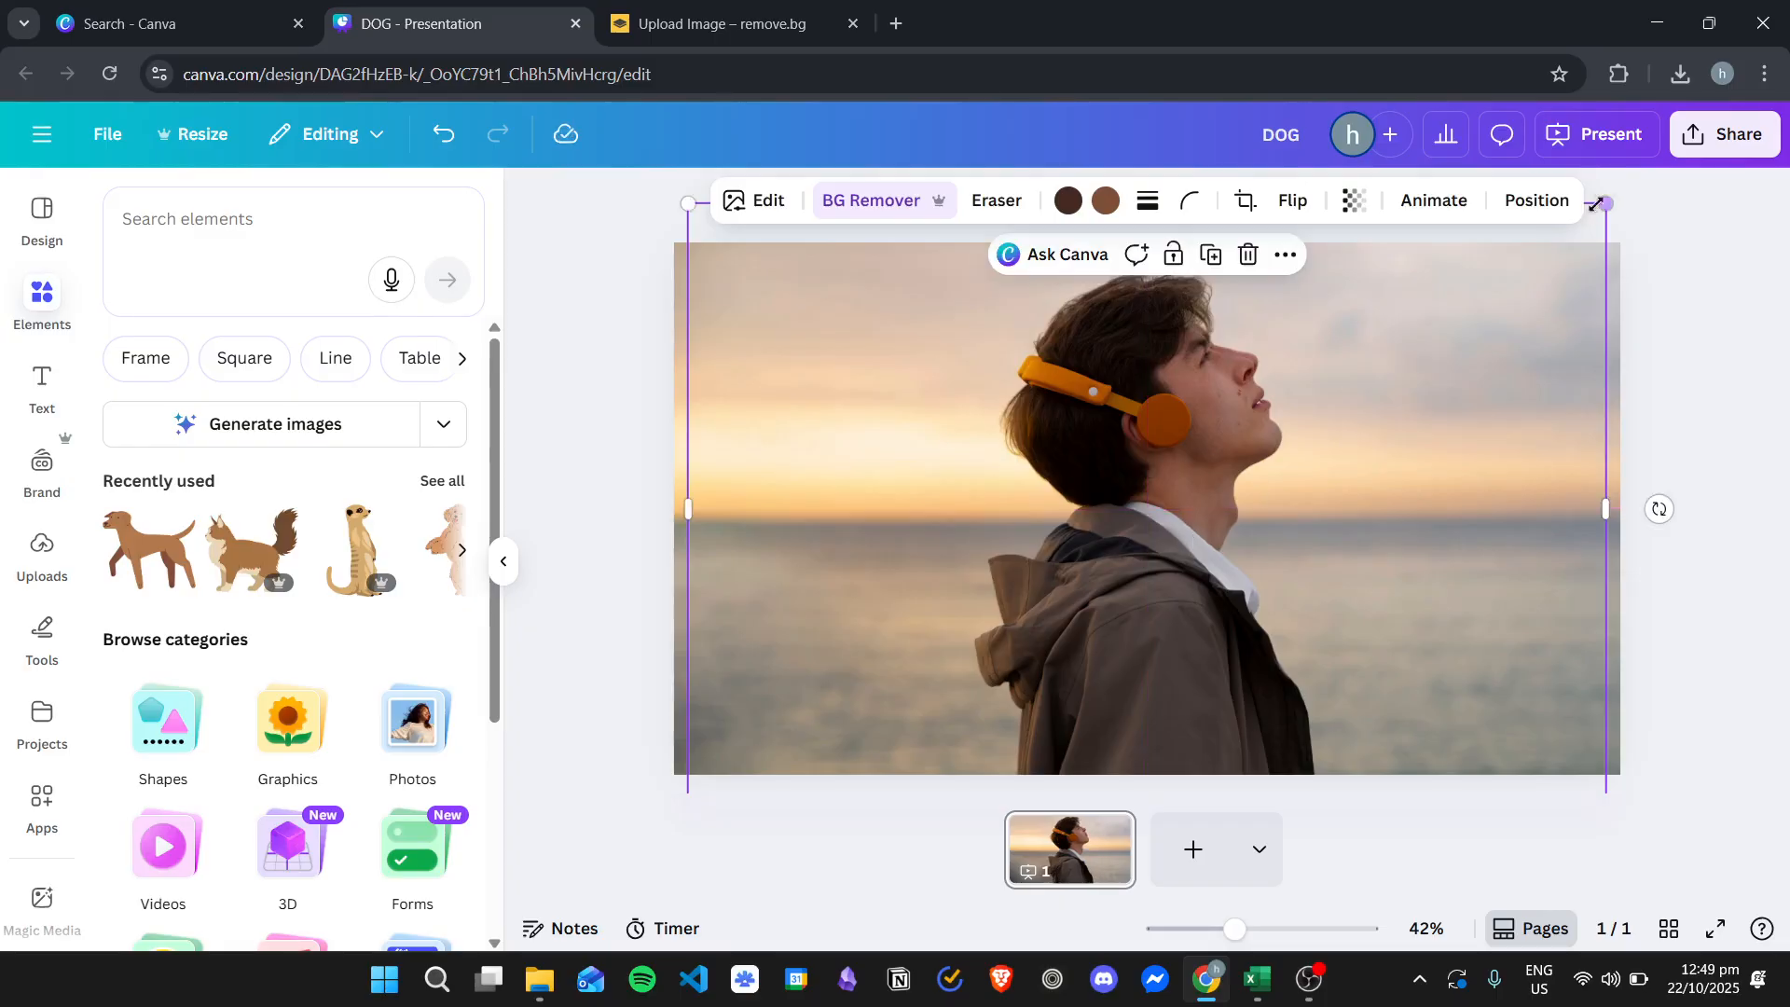
- Fine-tune the cutout's size and position so it lines up exactly with the man in the background, then deselect it
left_click_drag(1610, 200, 1613, 198)
mouse_move(1218, 442)
left_mouse_down()
mouse_move(1195, 424)
mouse_move(1223, 435)
left_mouse_up()
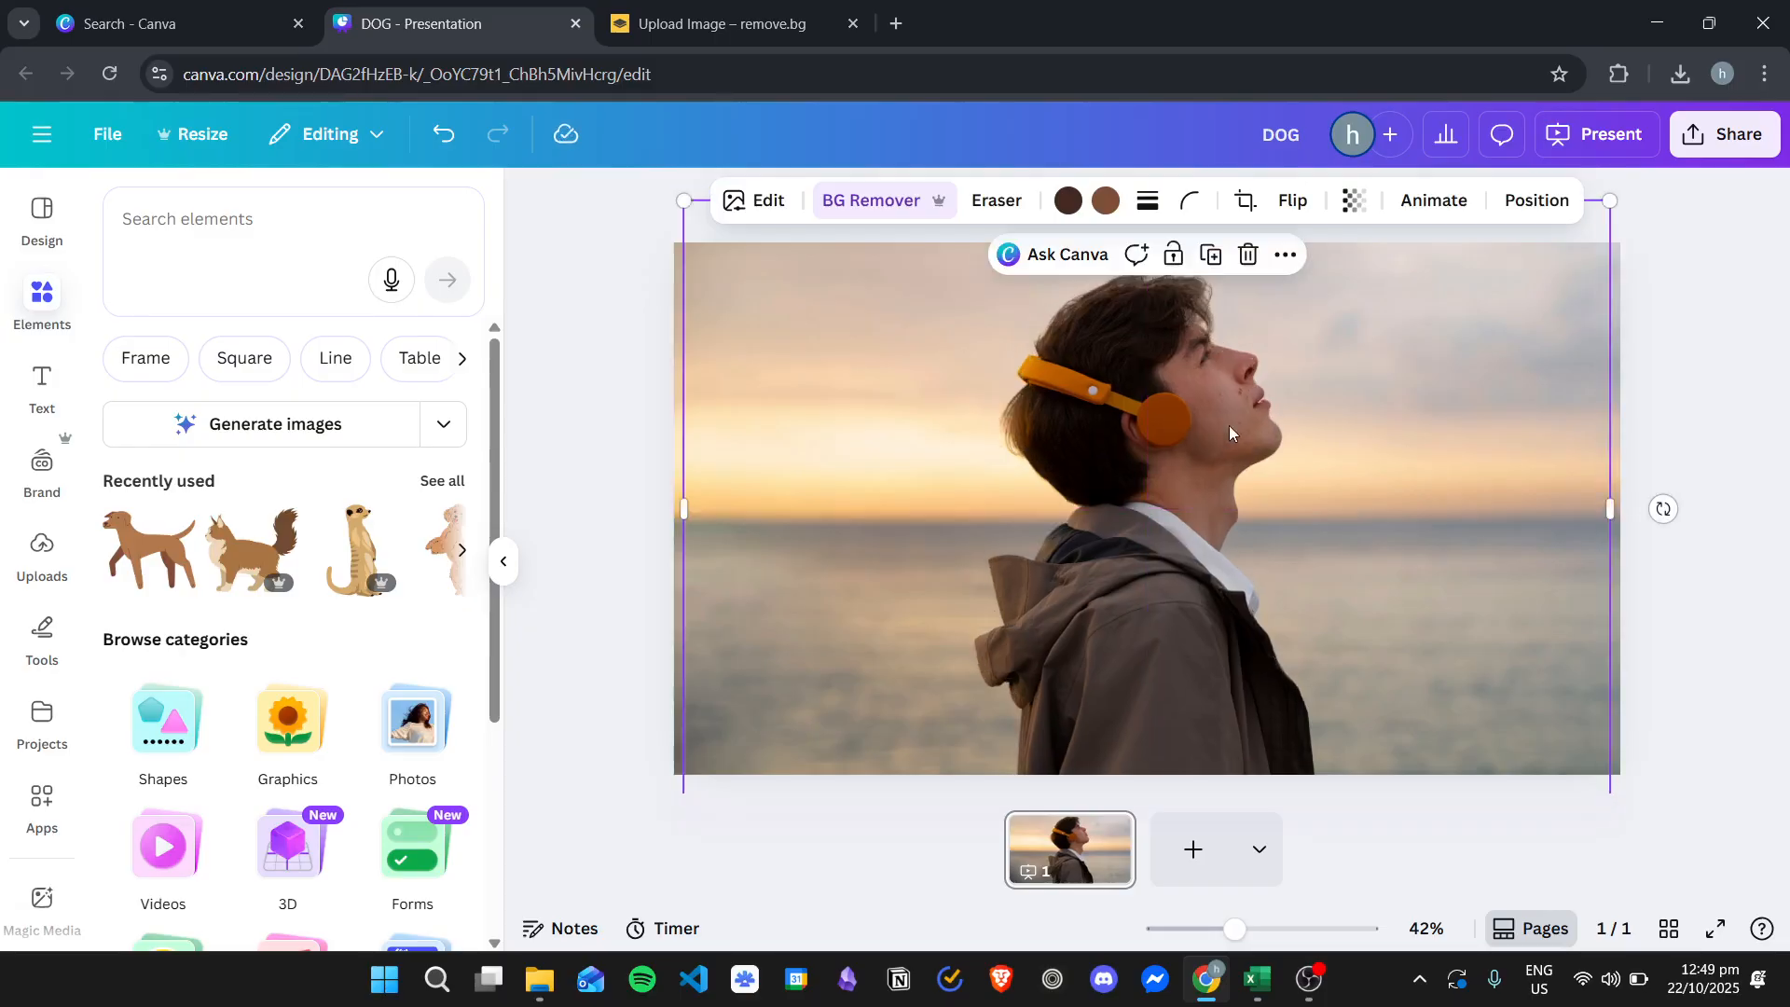
left_click_drag(1116, 432, 1114, 427)
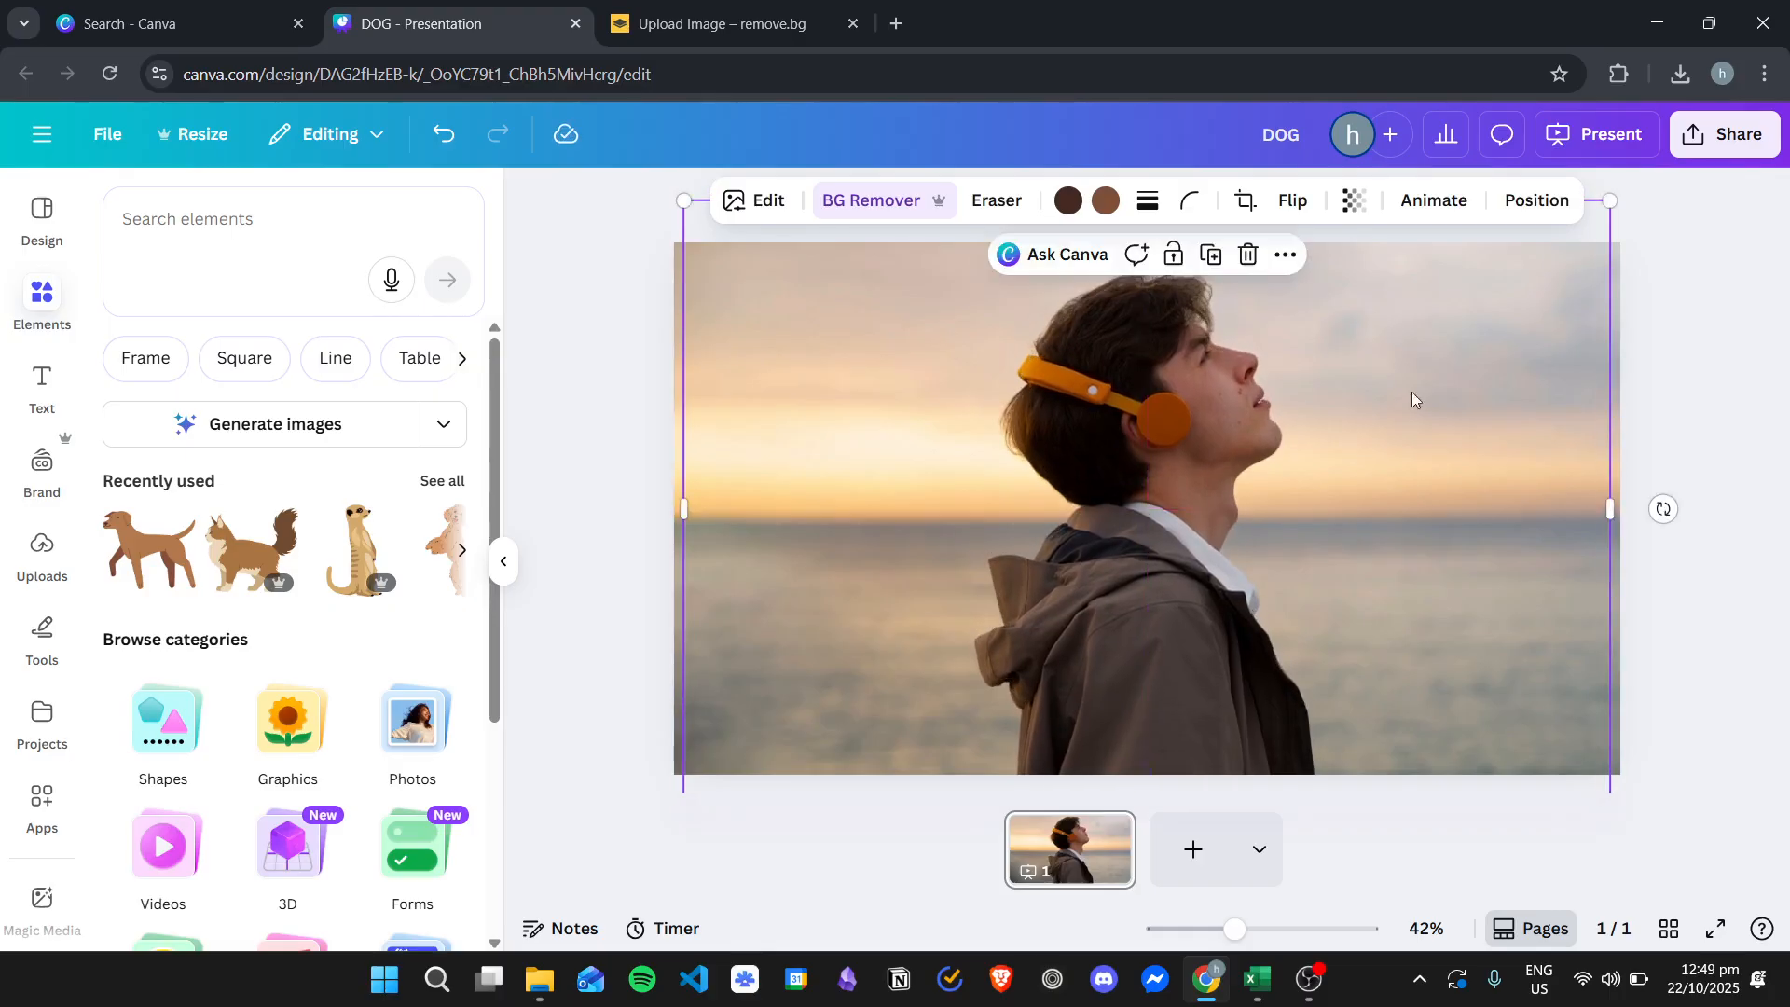
left_click(1740, 456)
left_click(1627, 360)
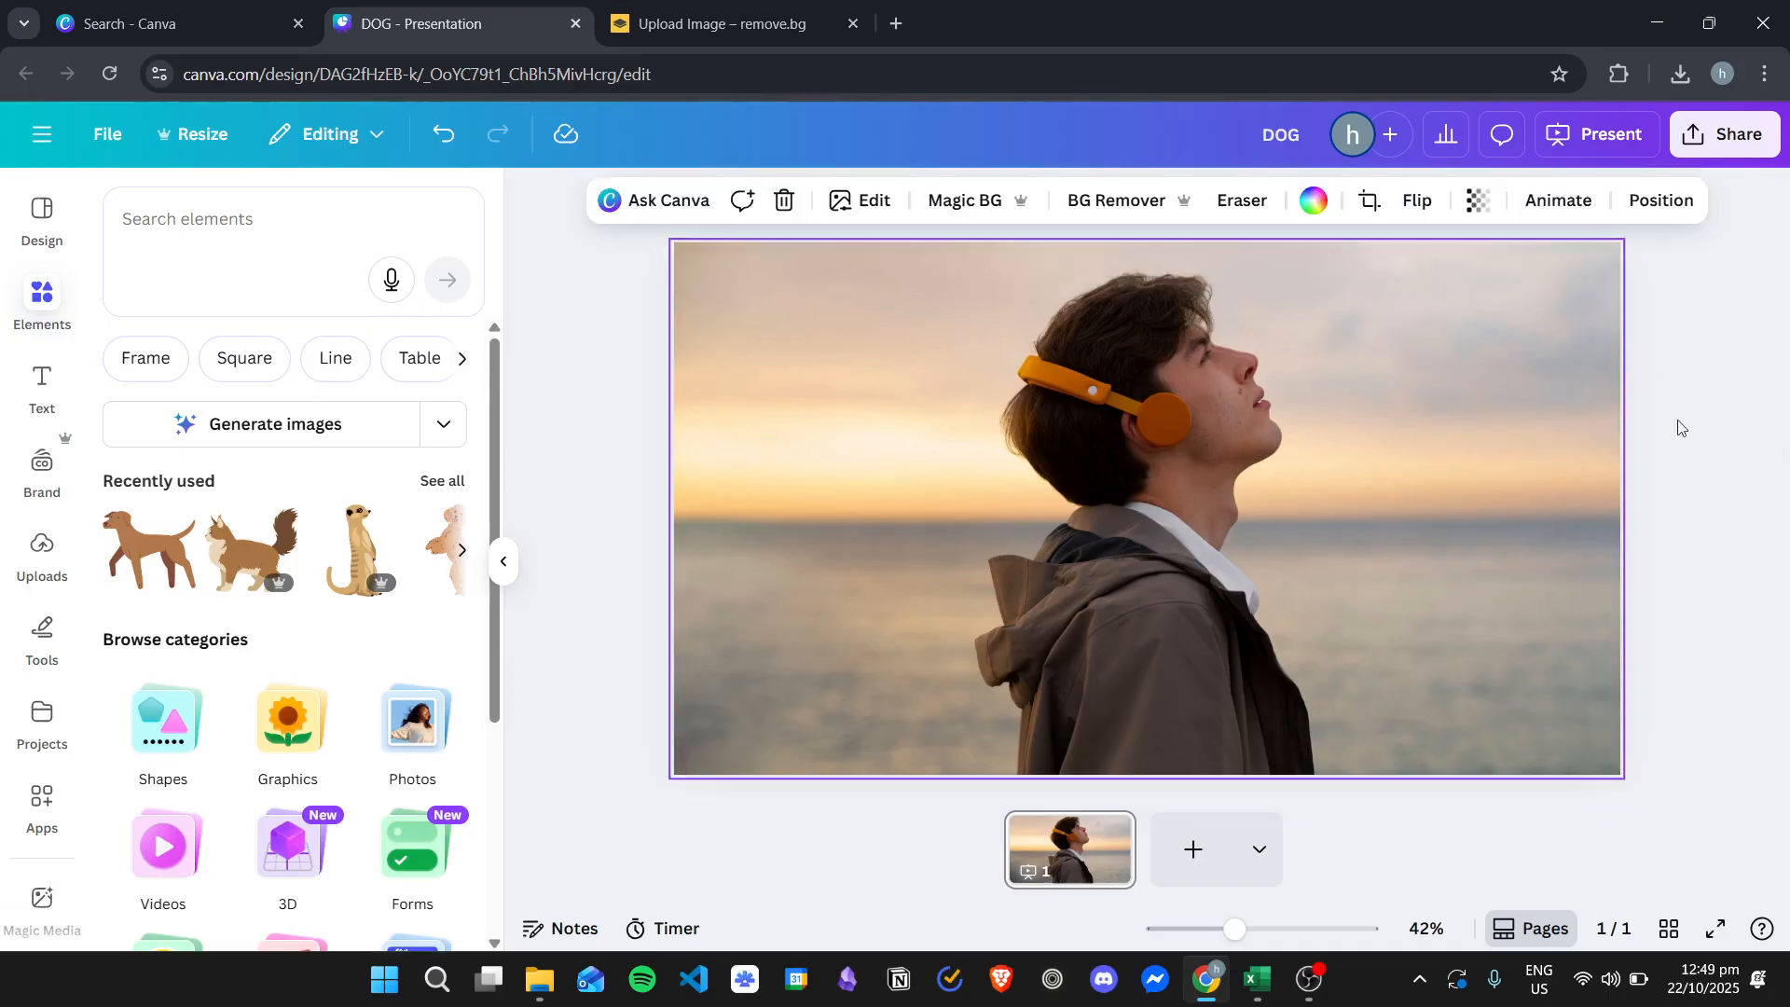
left_click(1685, 360)
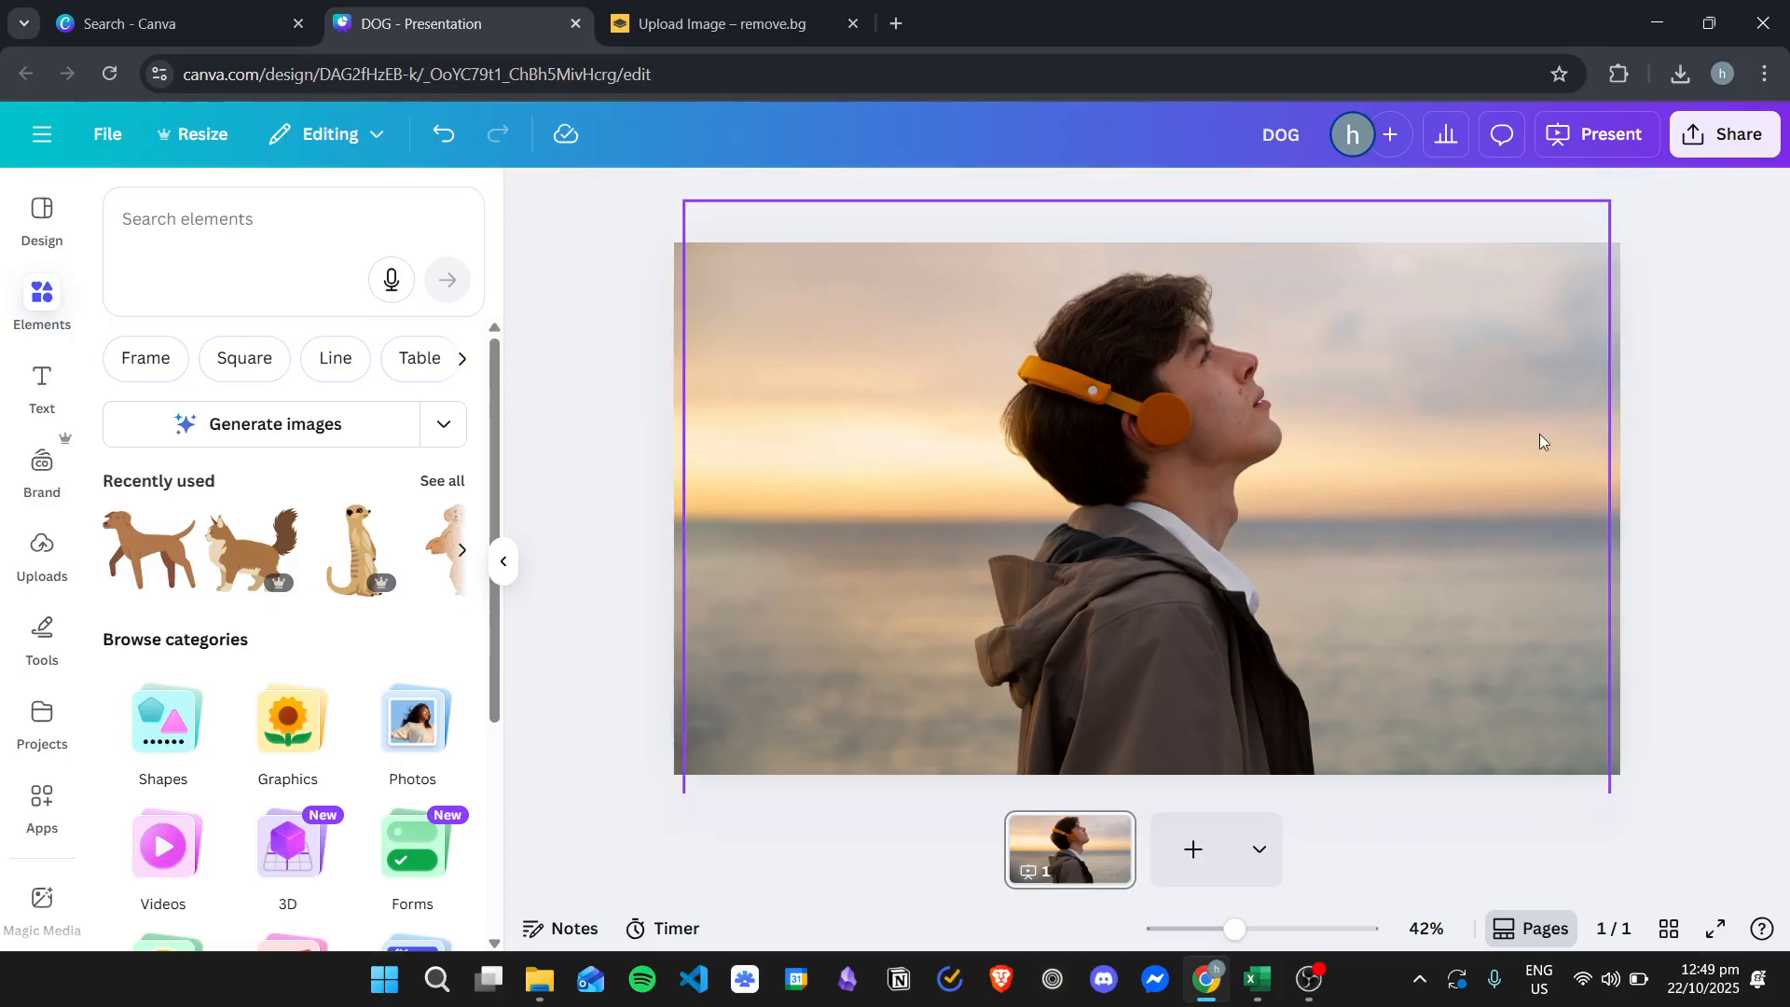
- Add a heading text box to the slide and enter BEACH
left_click(41, 383)
left_click_drag(227, 589, 1015, 458)
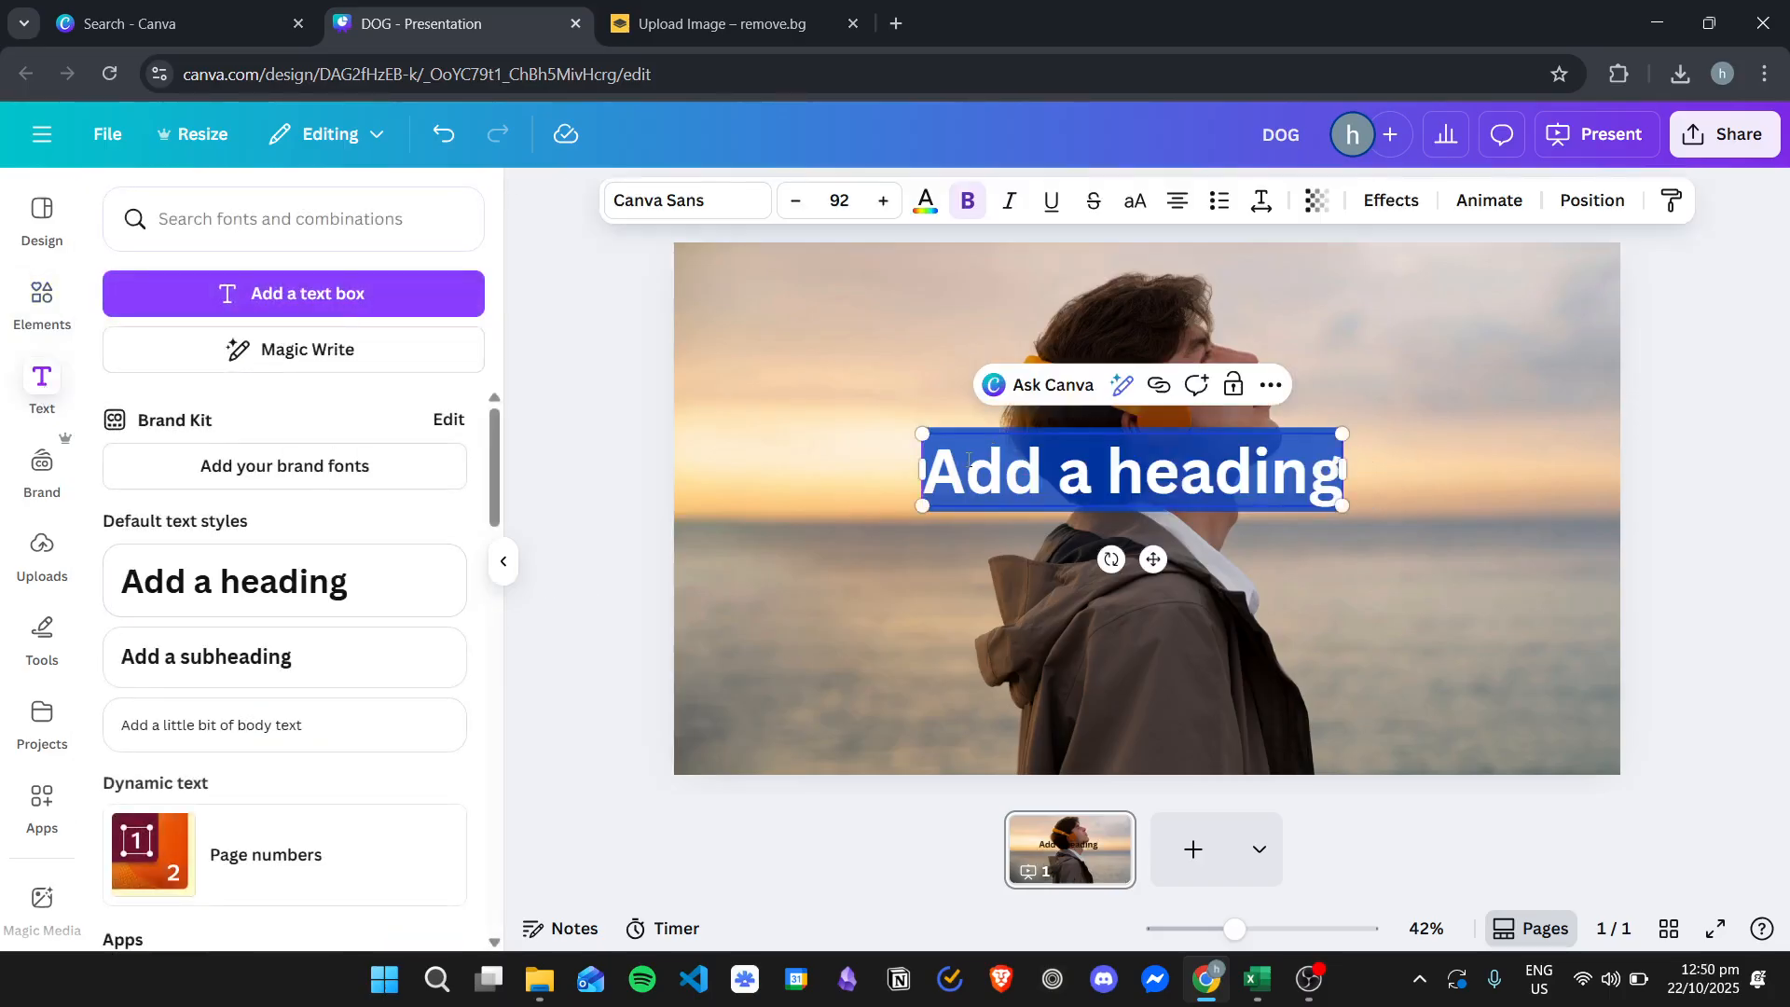
type("BEACH")
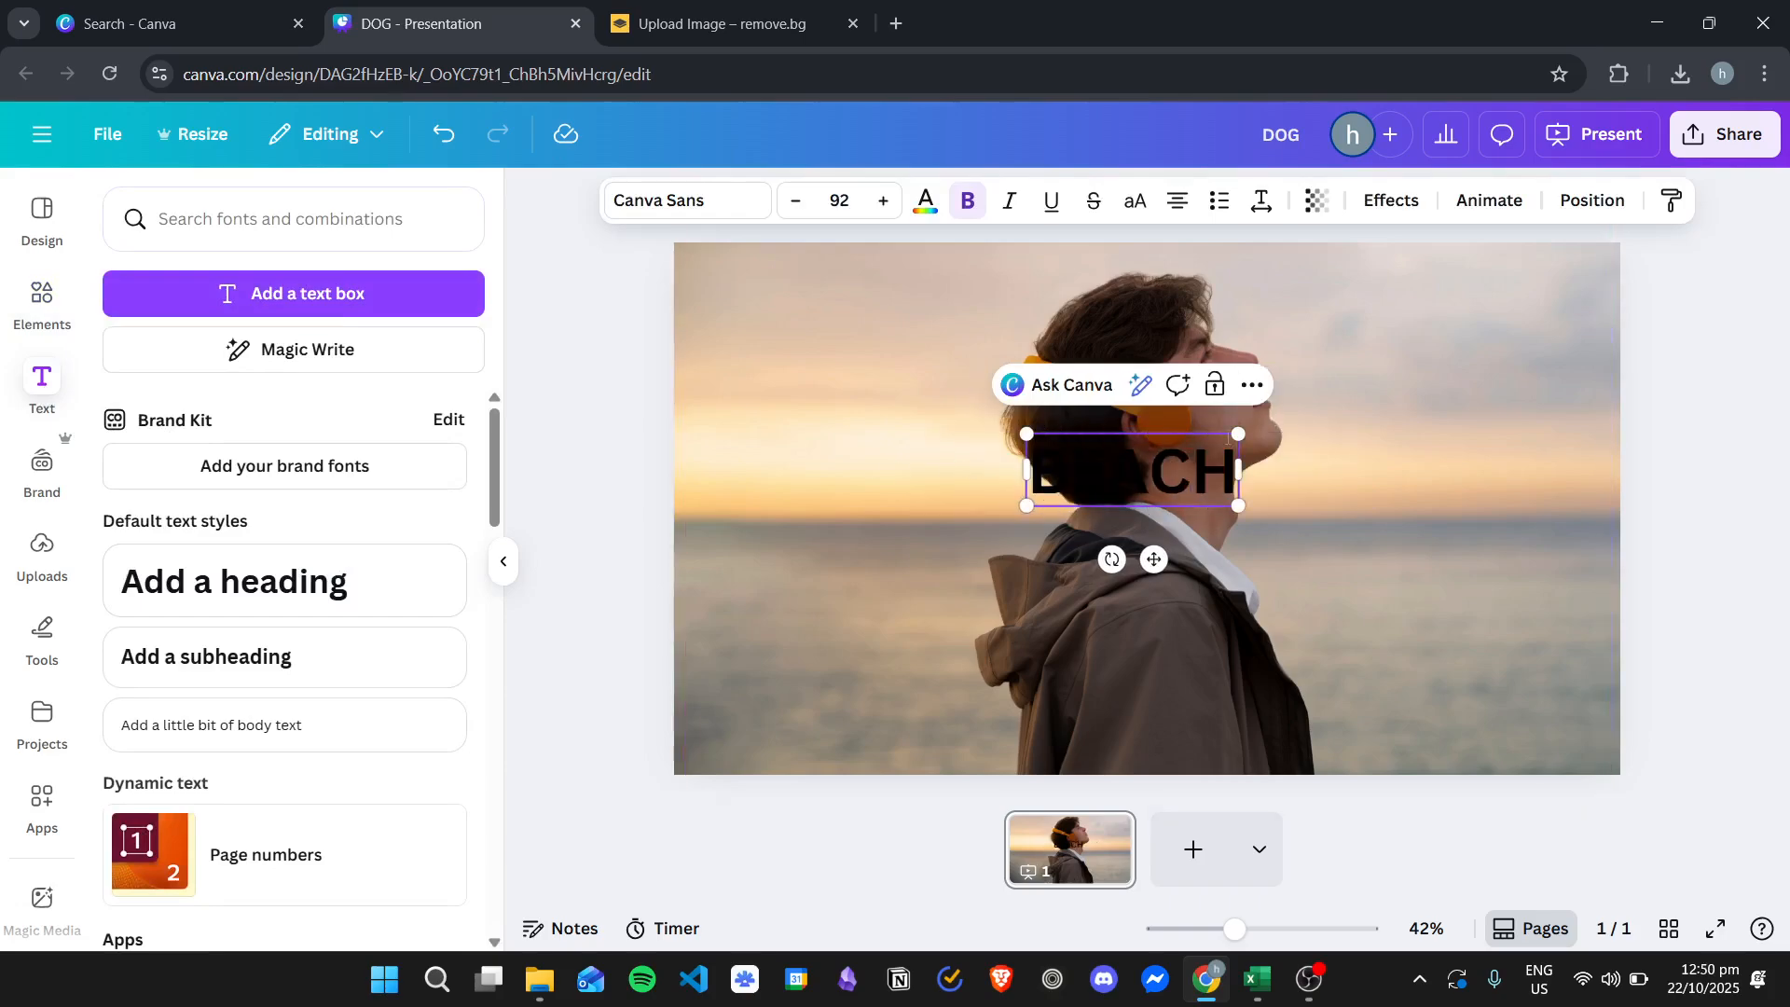
- Enlarge the BEACH text to about 394 and center it across the slide over the man's head
left_click(966, 458)
left_click(1212, 488)
left_click_drag(1211, 487, 1482, 611)
left_click_drag(1163, 467, 1088, 360)
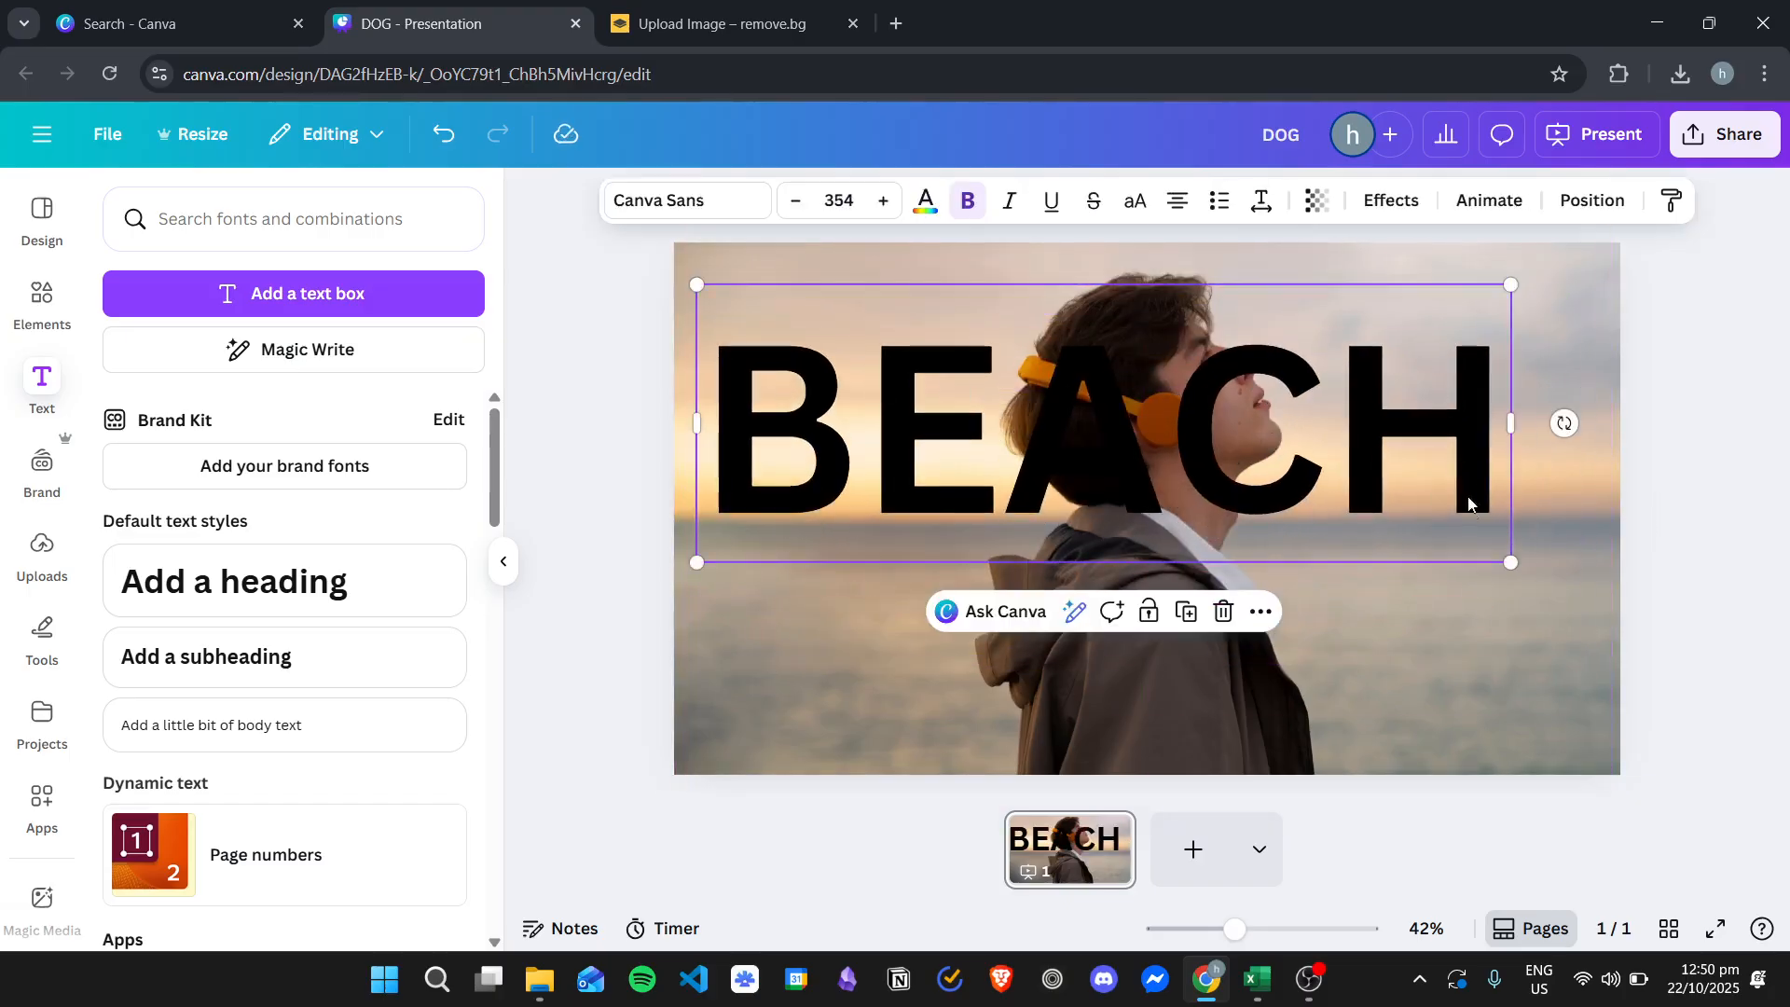
left_click_drag(1512, 563, 1582, 683)
left_click_drag(1350, 464, 1336, 475)
double_click(1142, 457)
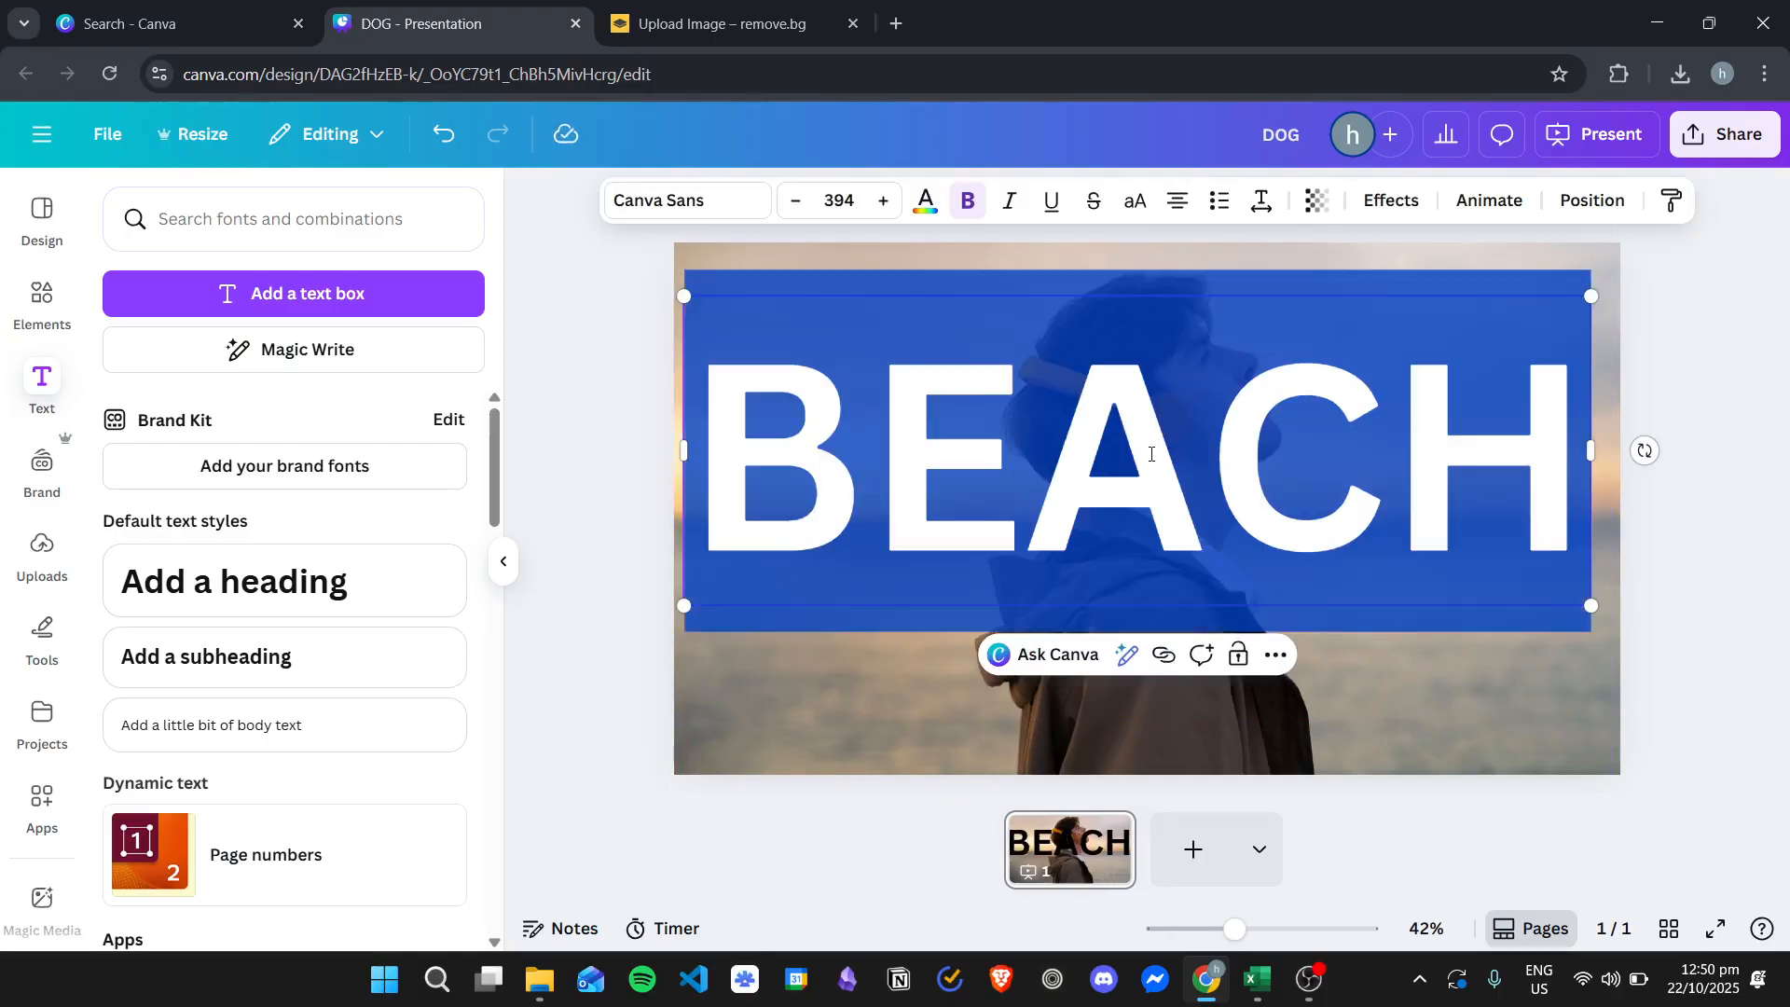
- Color the BEACH text white and give it the Lift effect at intensity 87
left_click(921, 200)
left_click(250, 371)
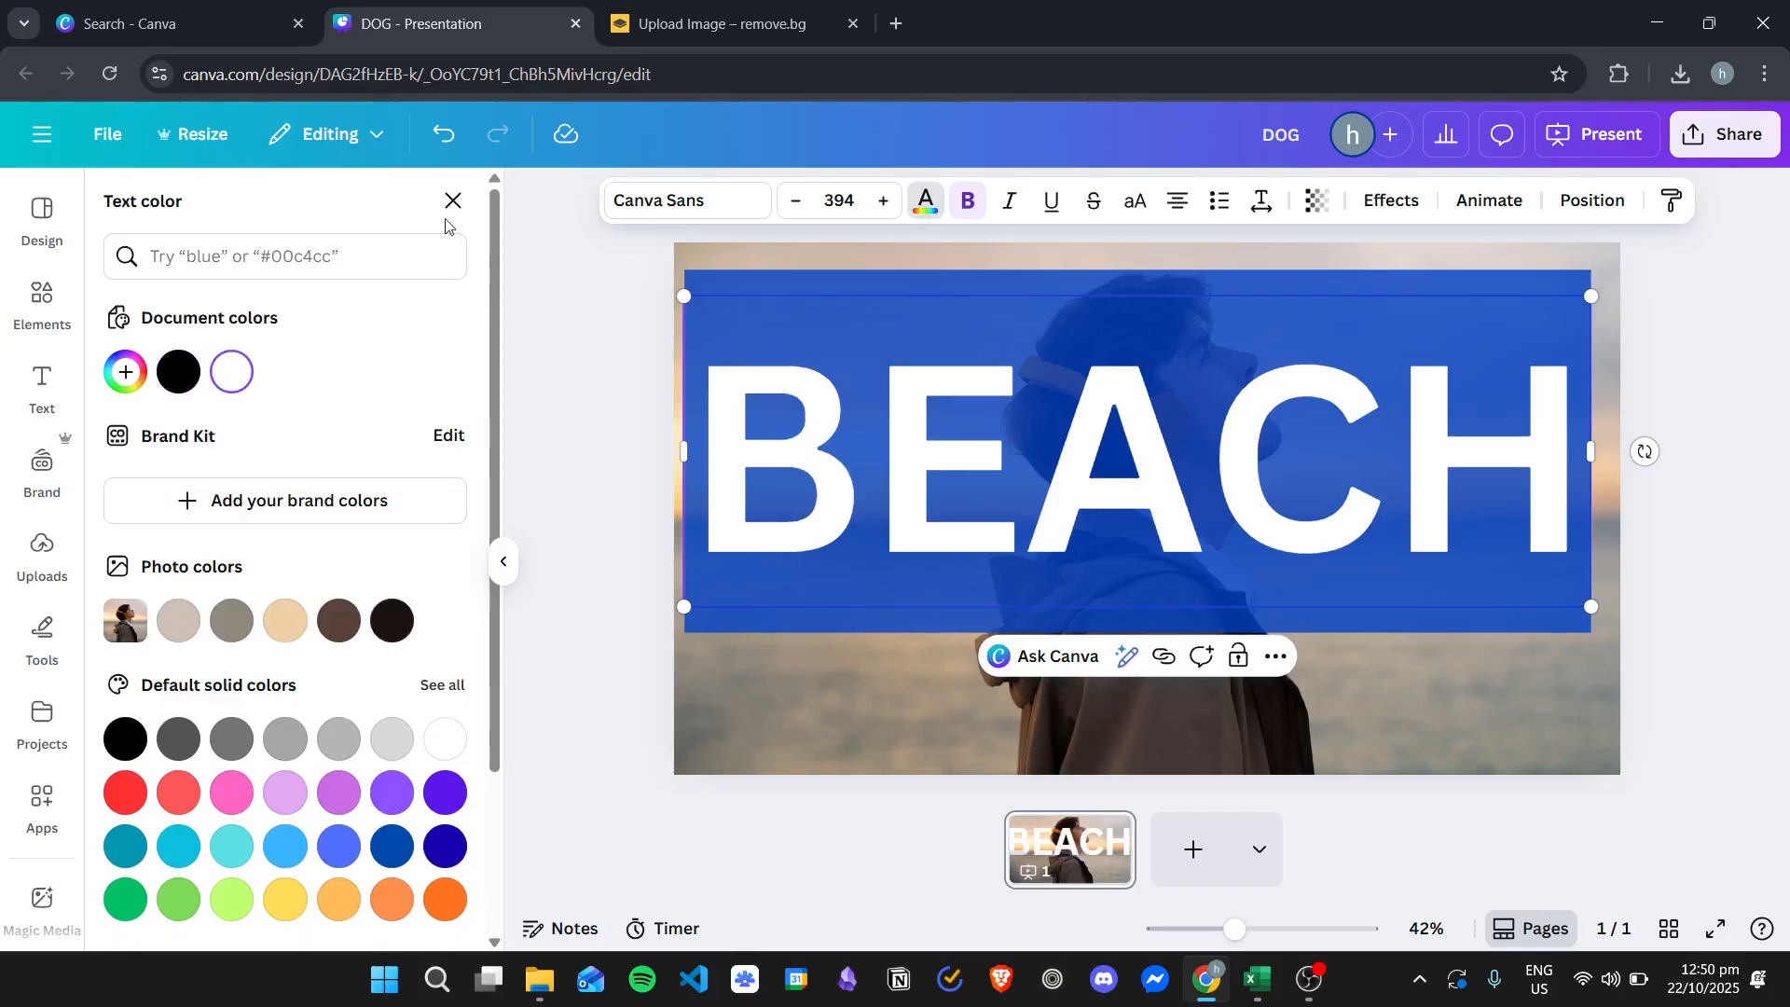
left_click(1391, 200)
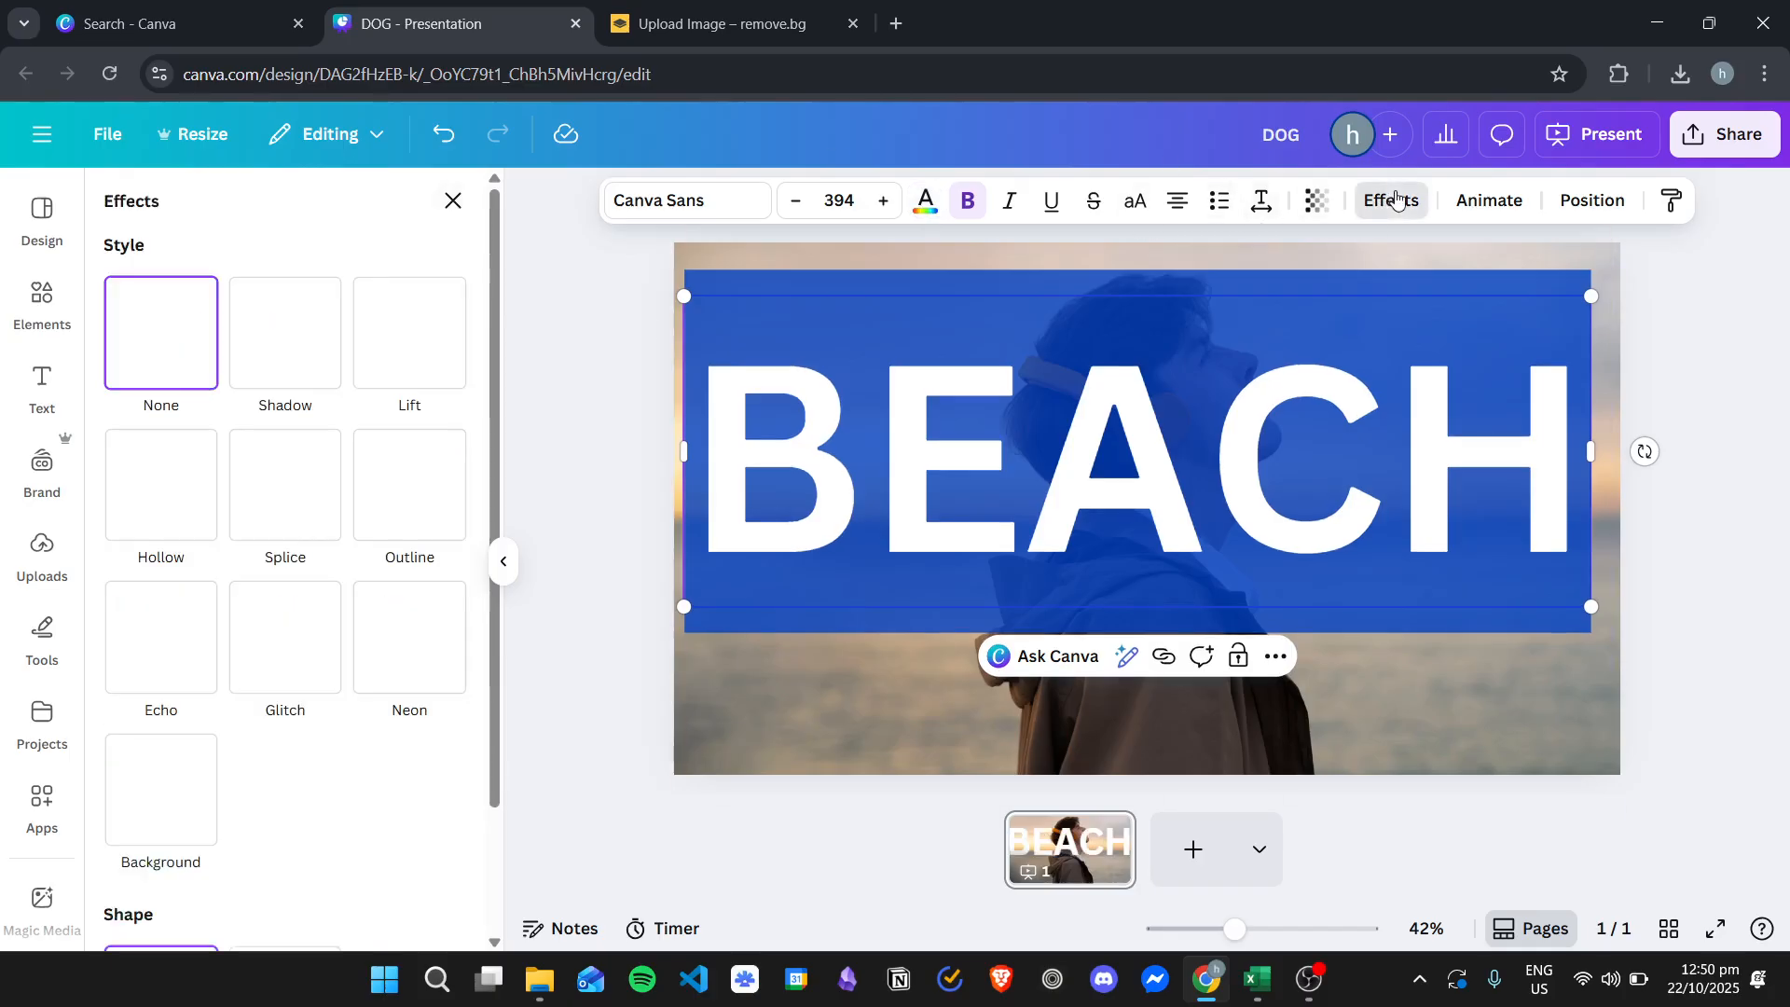
left_click(421, 338)
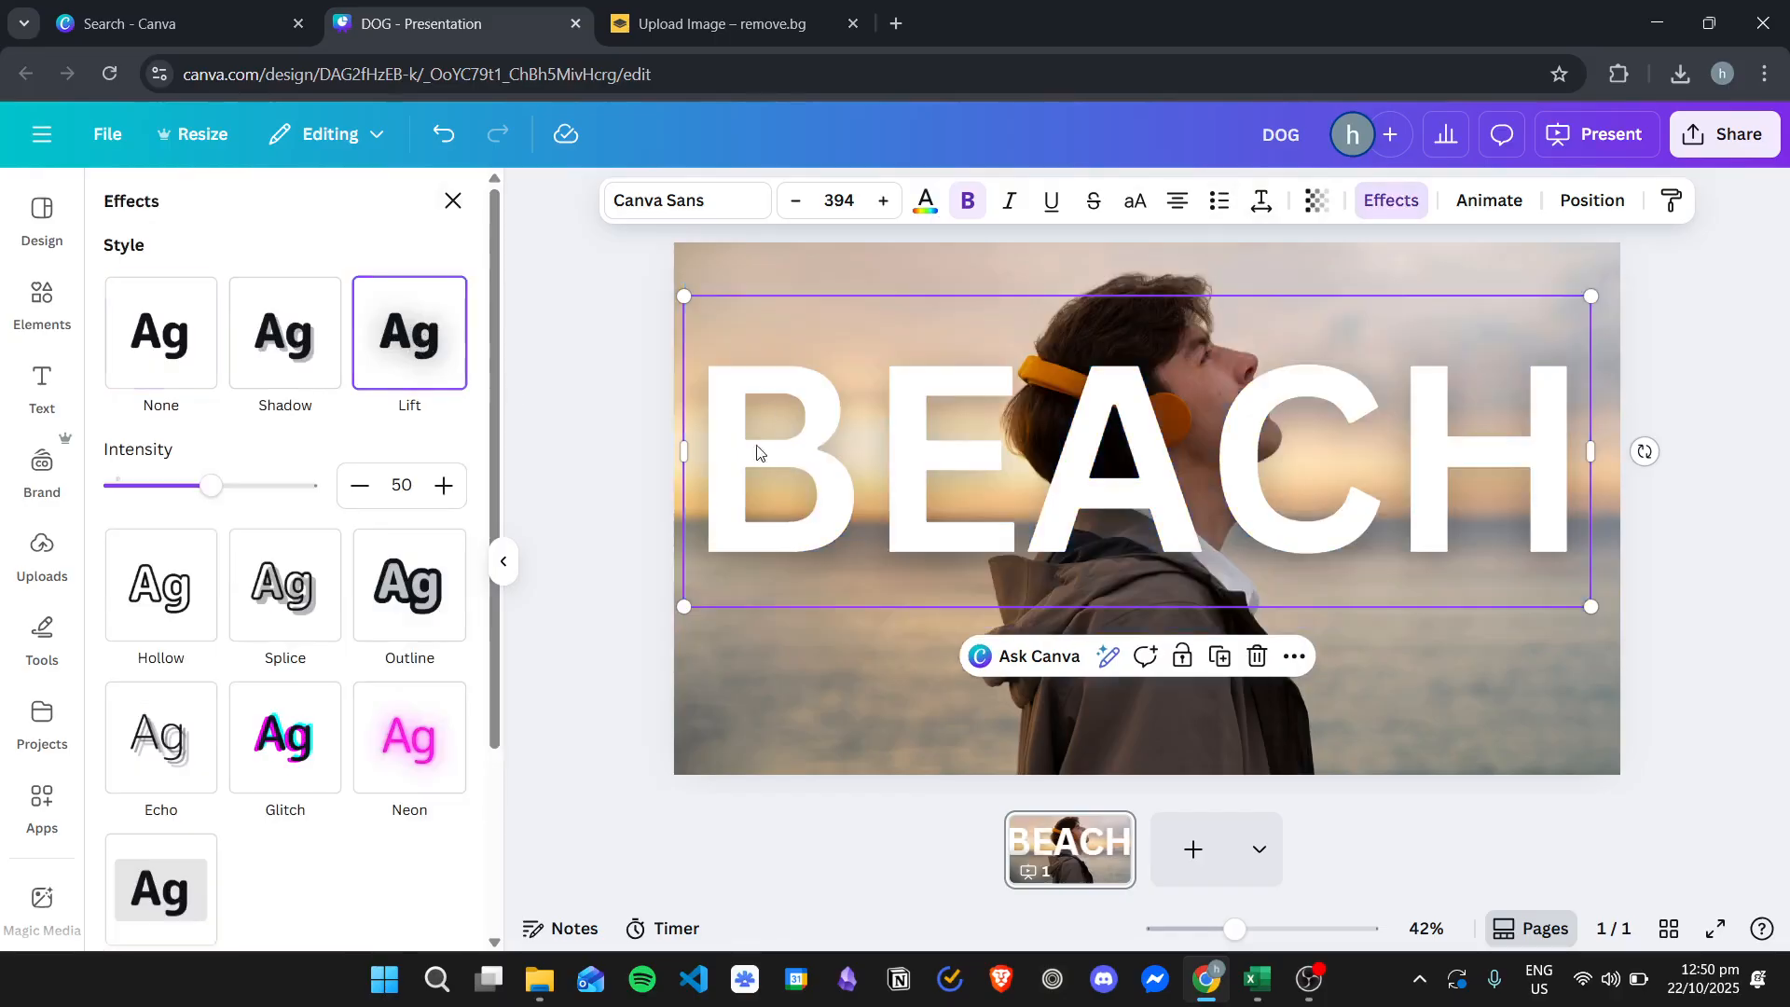
left_click_drag(212, 485, 285, 499)
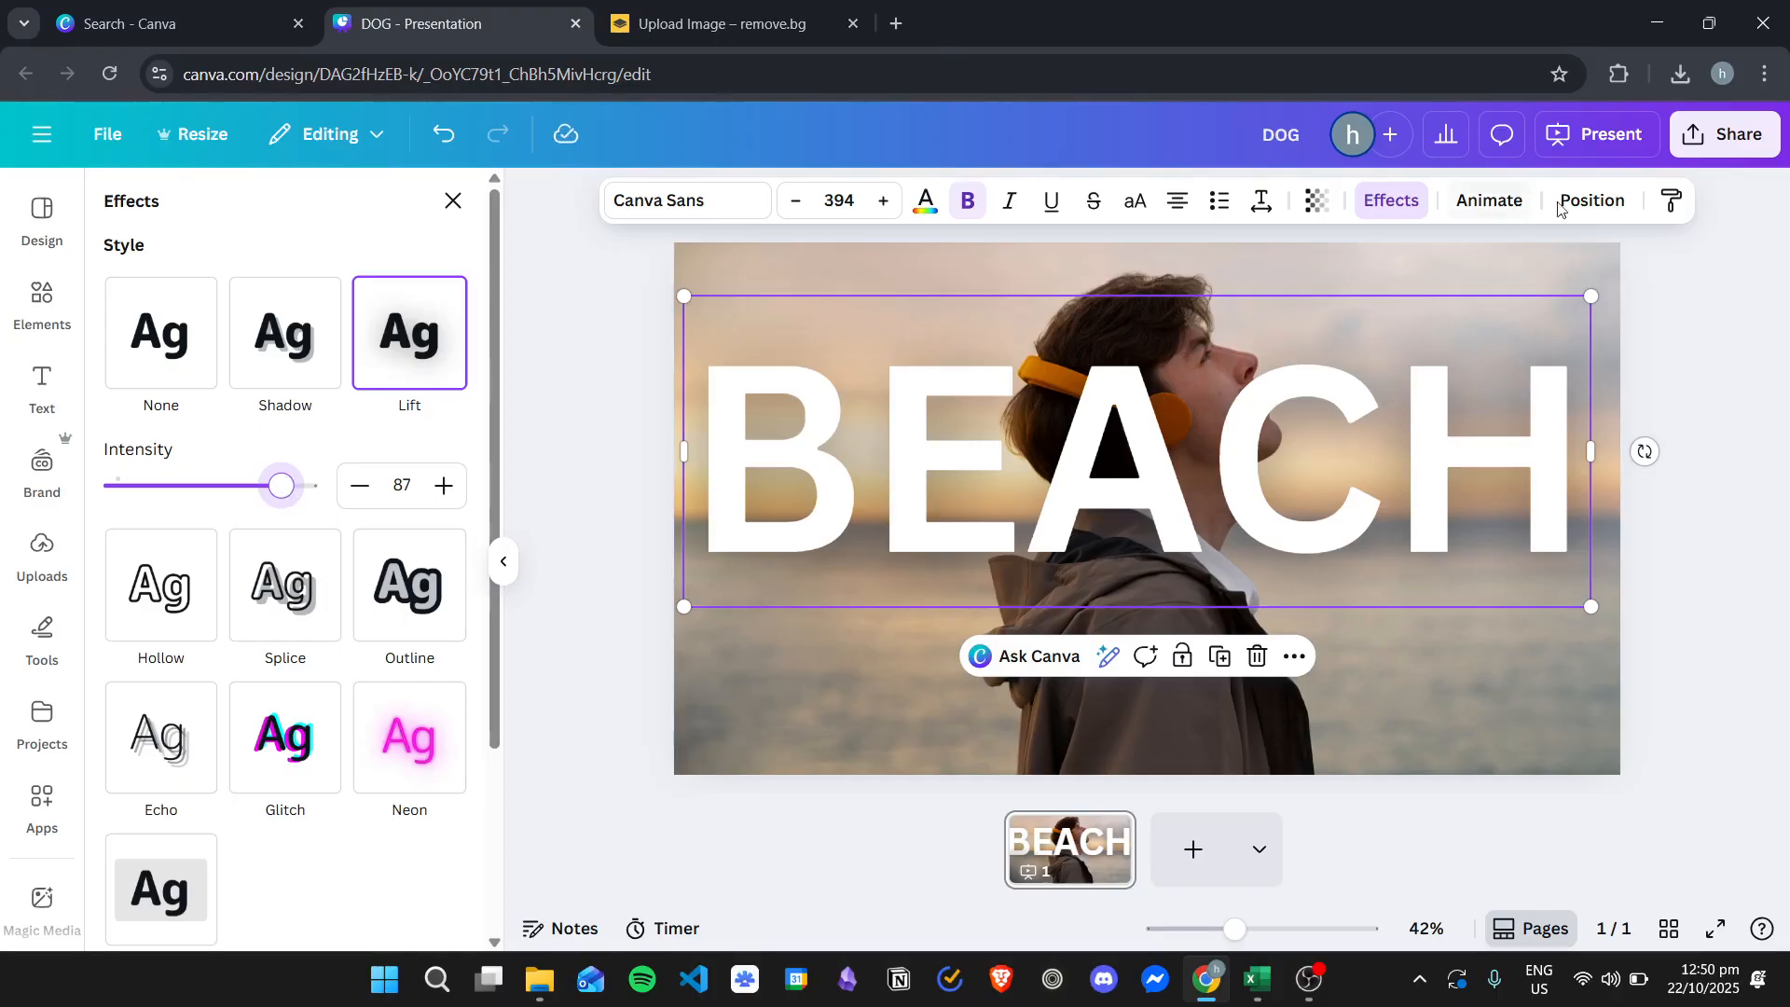
- Send the BEACH text one layer backward so it sits behind the cutout of the man
left_click(1591, 199)
left_click(368, 320)
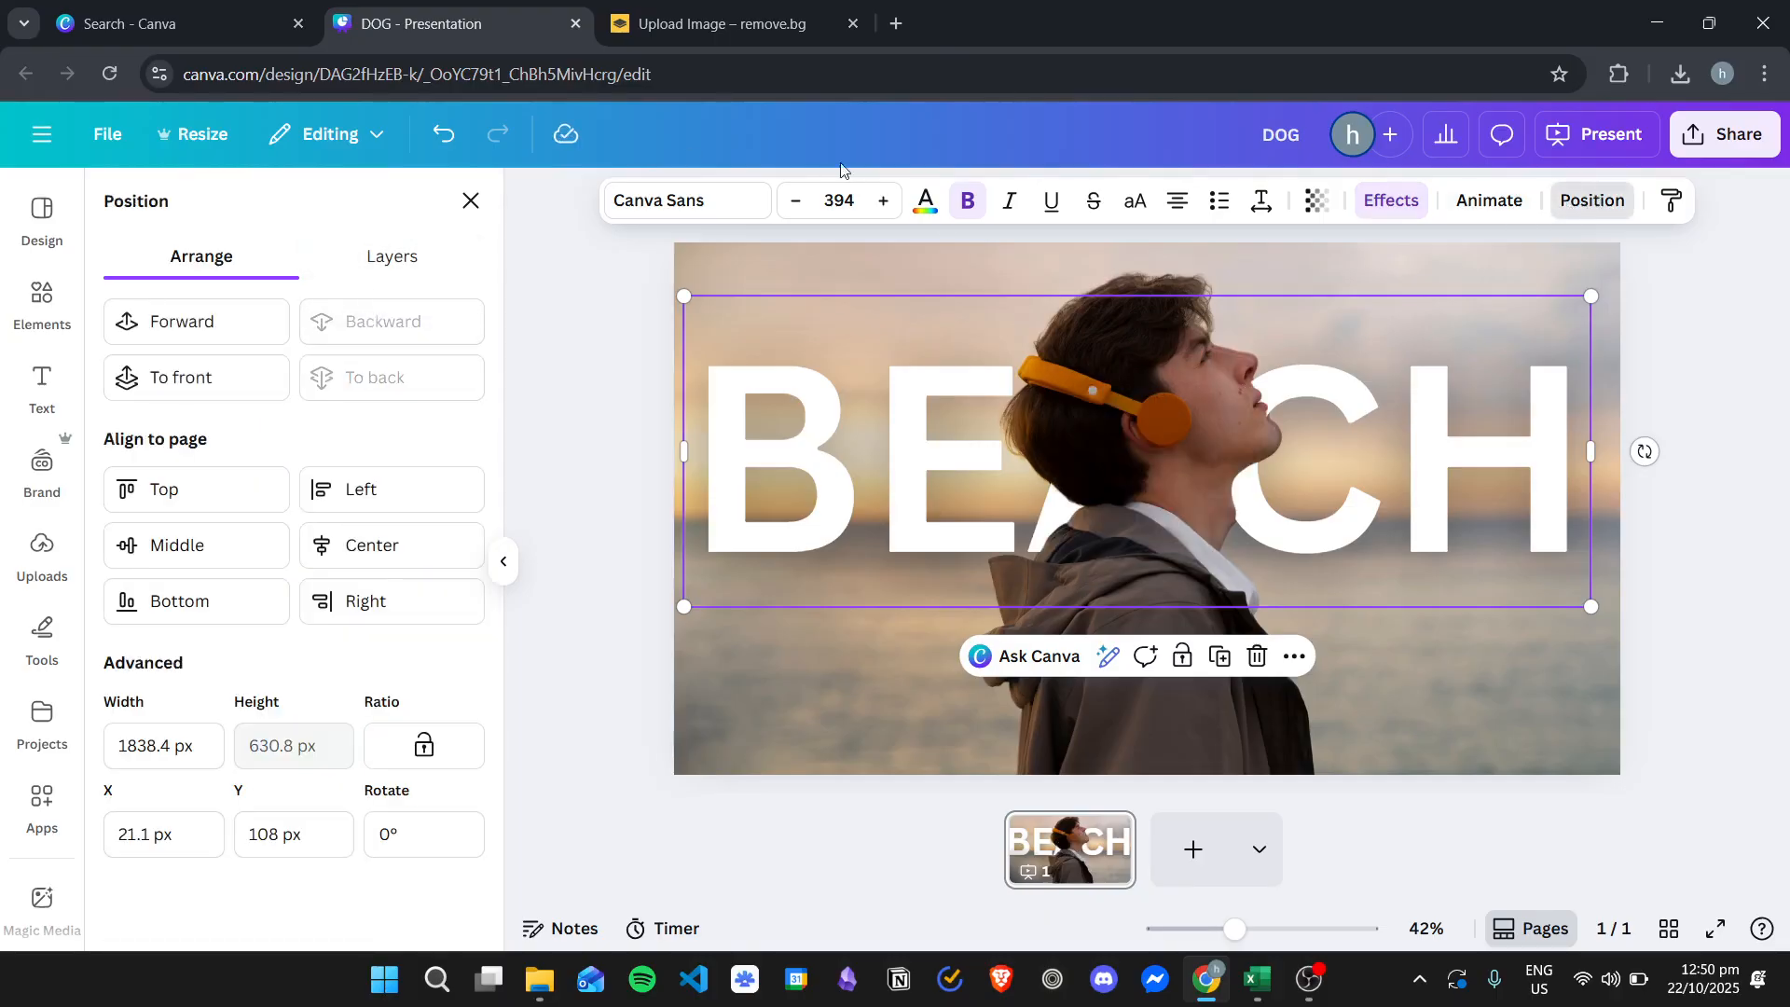
left_click(1327, 458)
left_click(1338, 427)
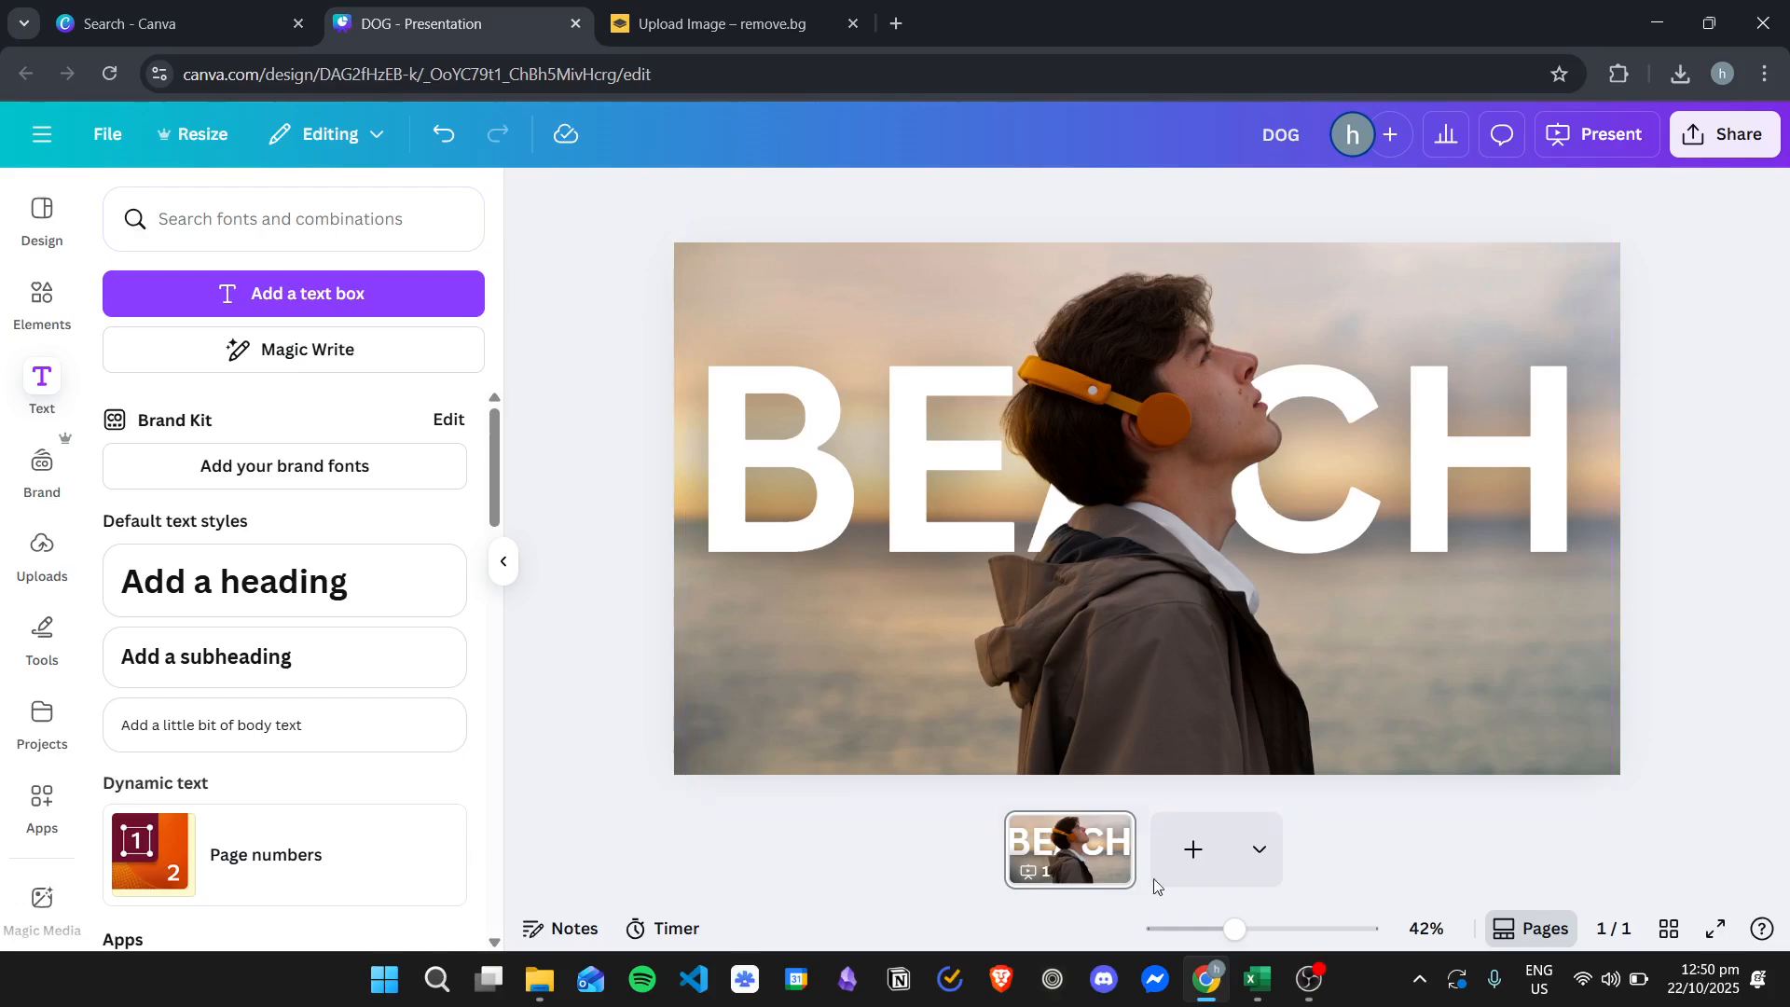
- Add a second page and place young-japanese-woman-portrait-sitting-chair.jpg from the stock photos folder on it, stretched to fill the slide
left_click(1193, 849)
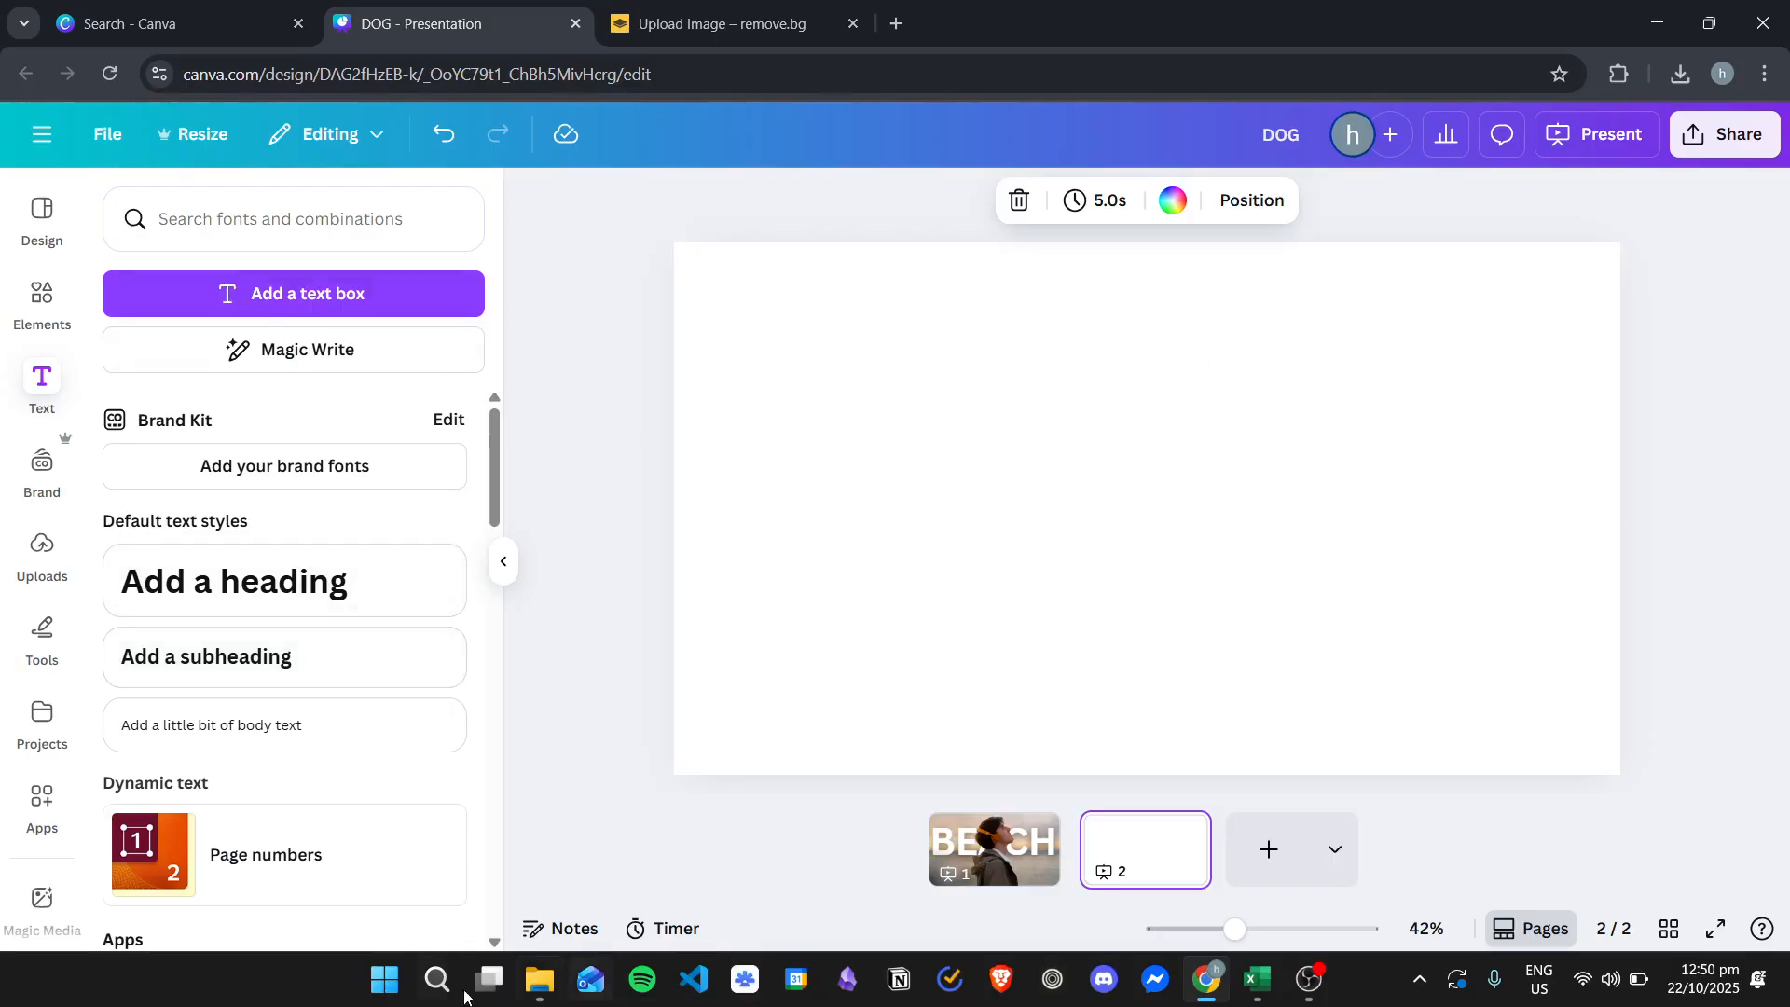
left_click(554, 996)
left_click_drag(571, 176, 512, 154)
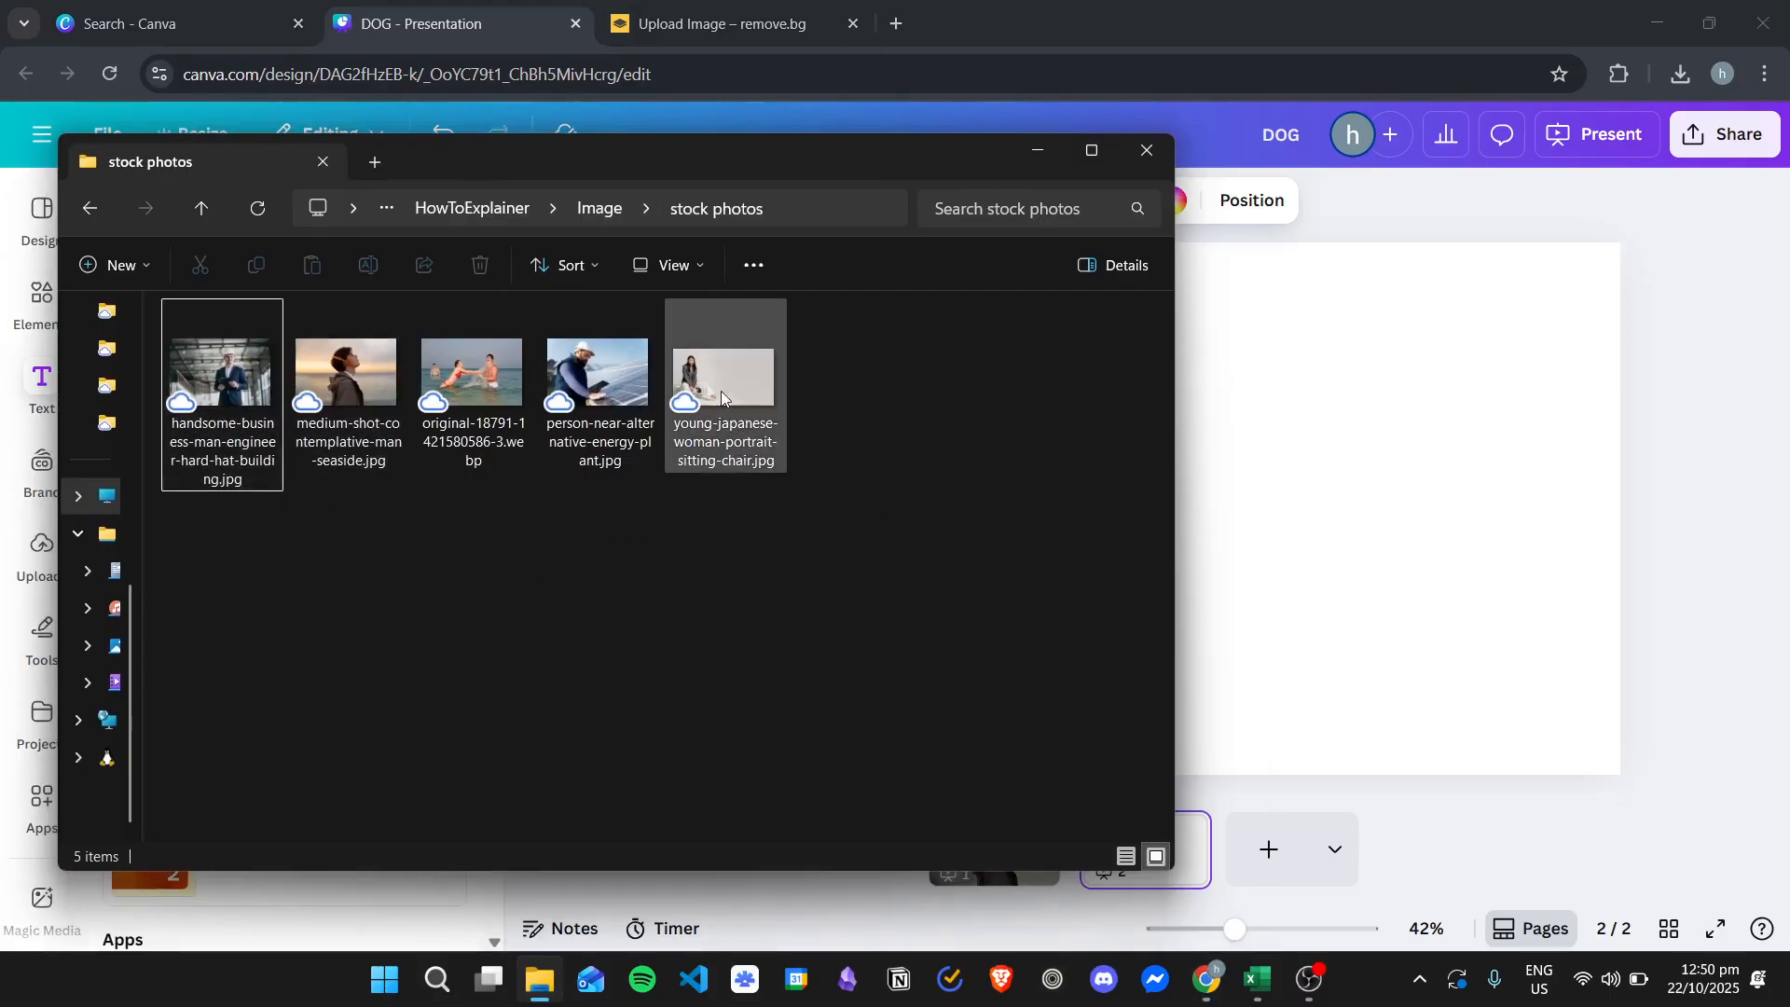
left_click_drag(724, 384, 1380, 494)
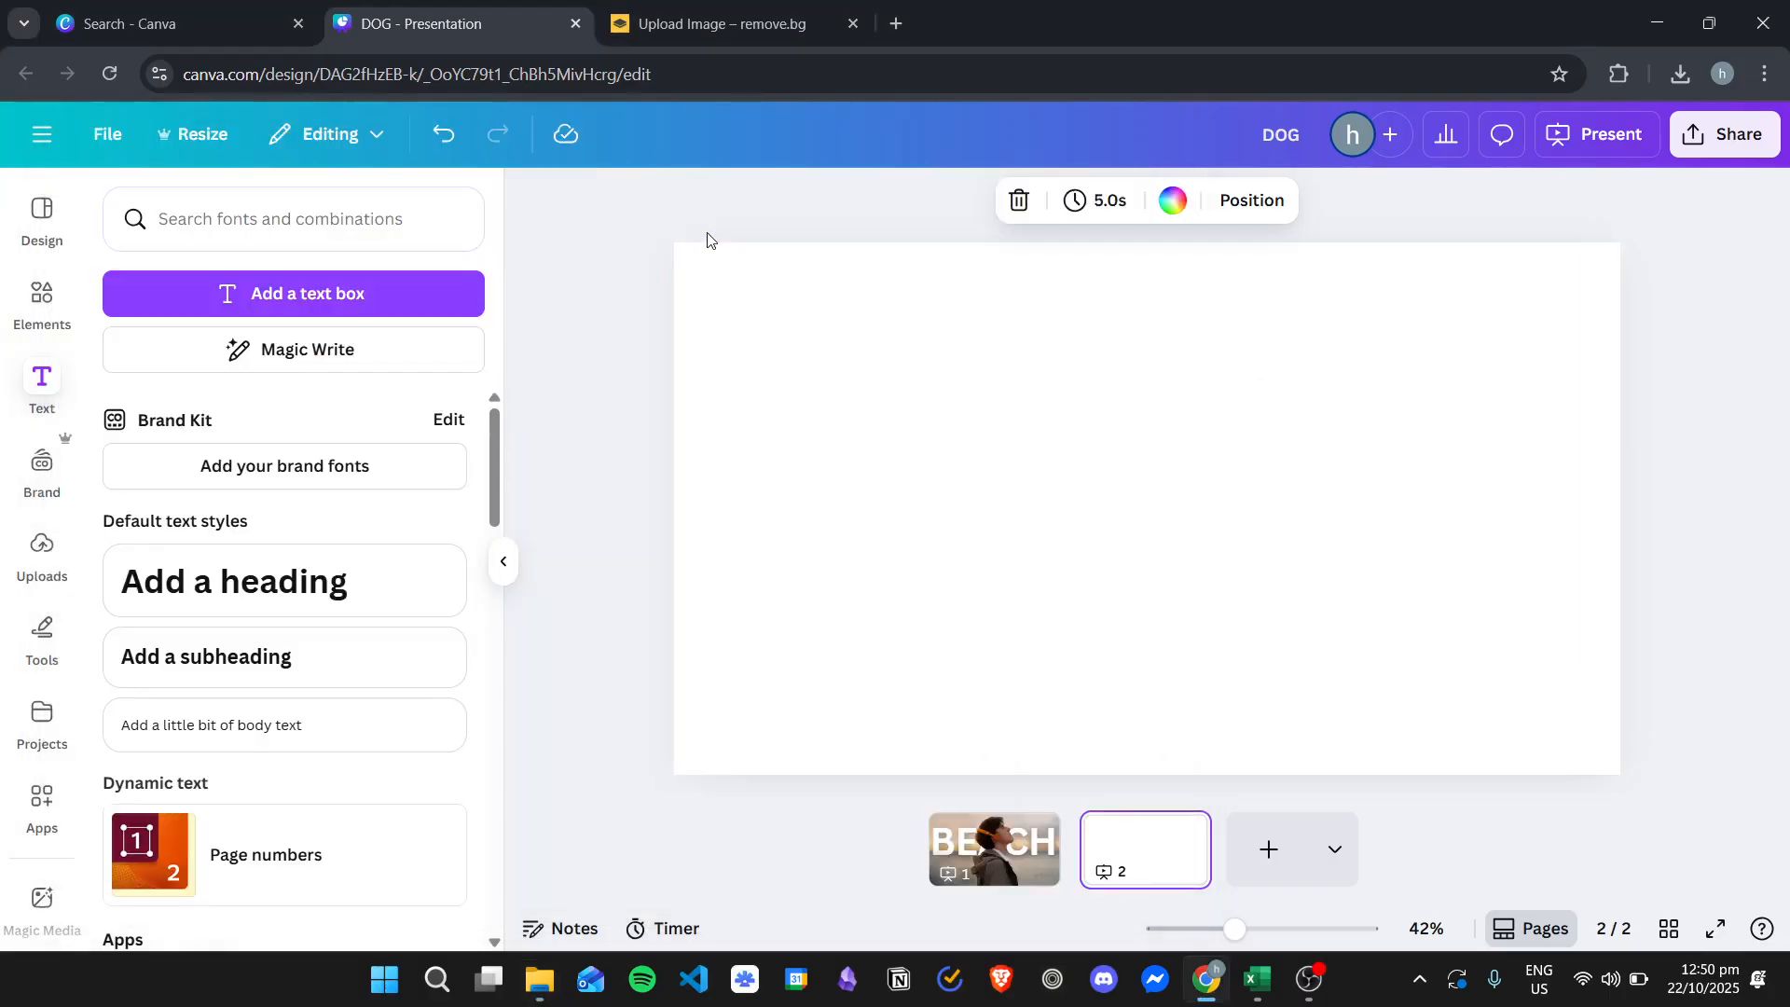
left_click_drag(1081, 444, 903, 357)
left_click_drag(1250, 570, 1621, 774)
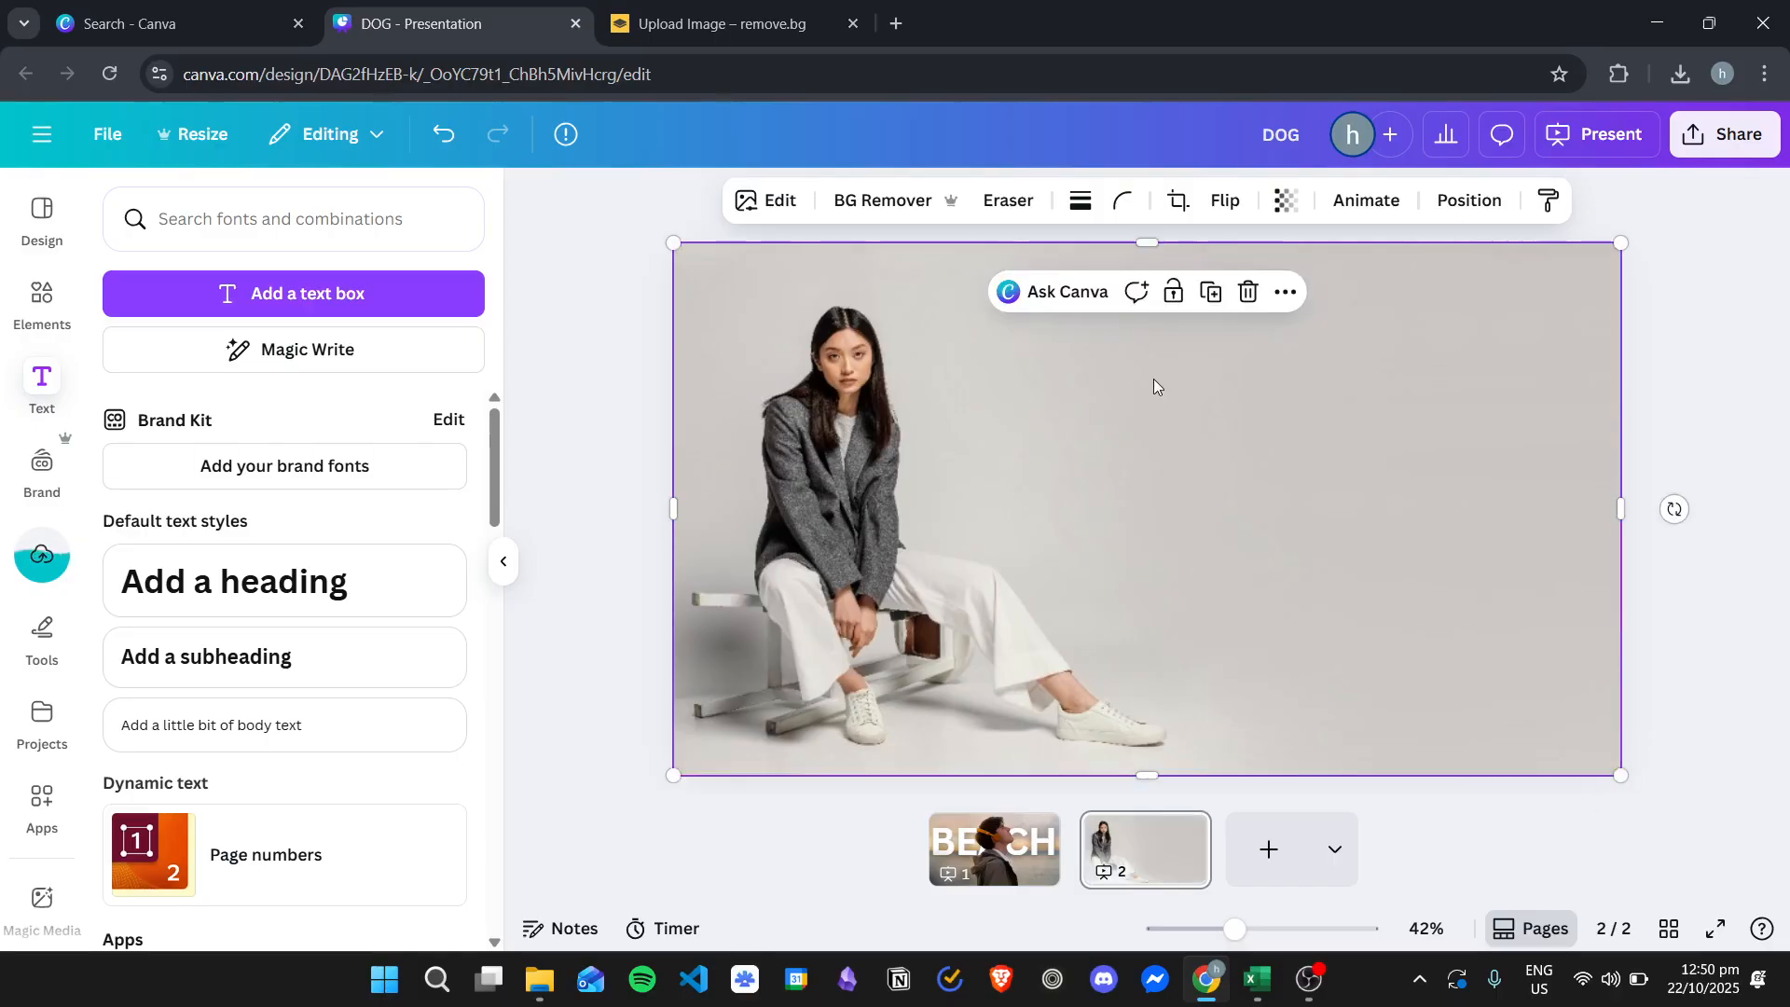
- Use Magic Grab on the woman's photo to separate the seated woman from the background
left_click(785, 206)
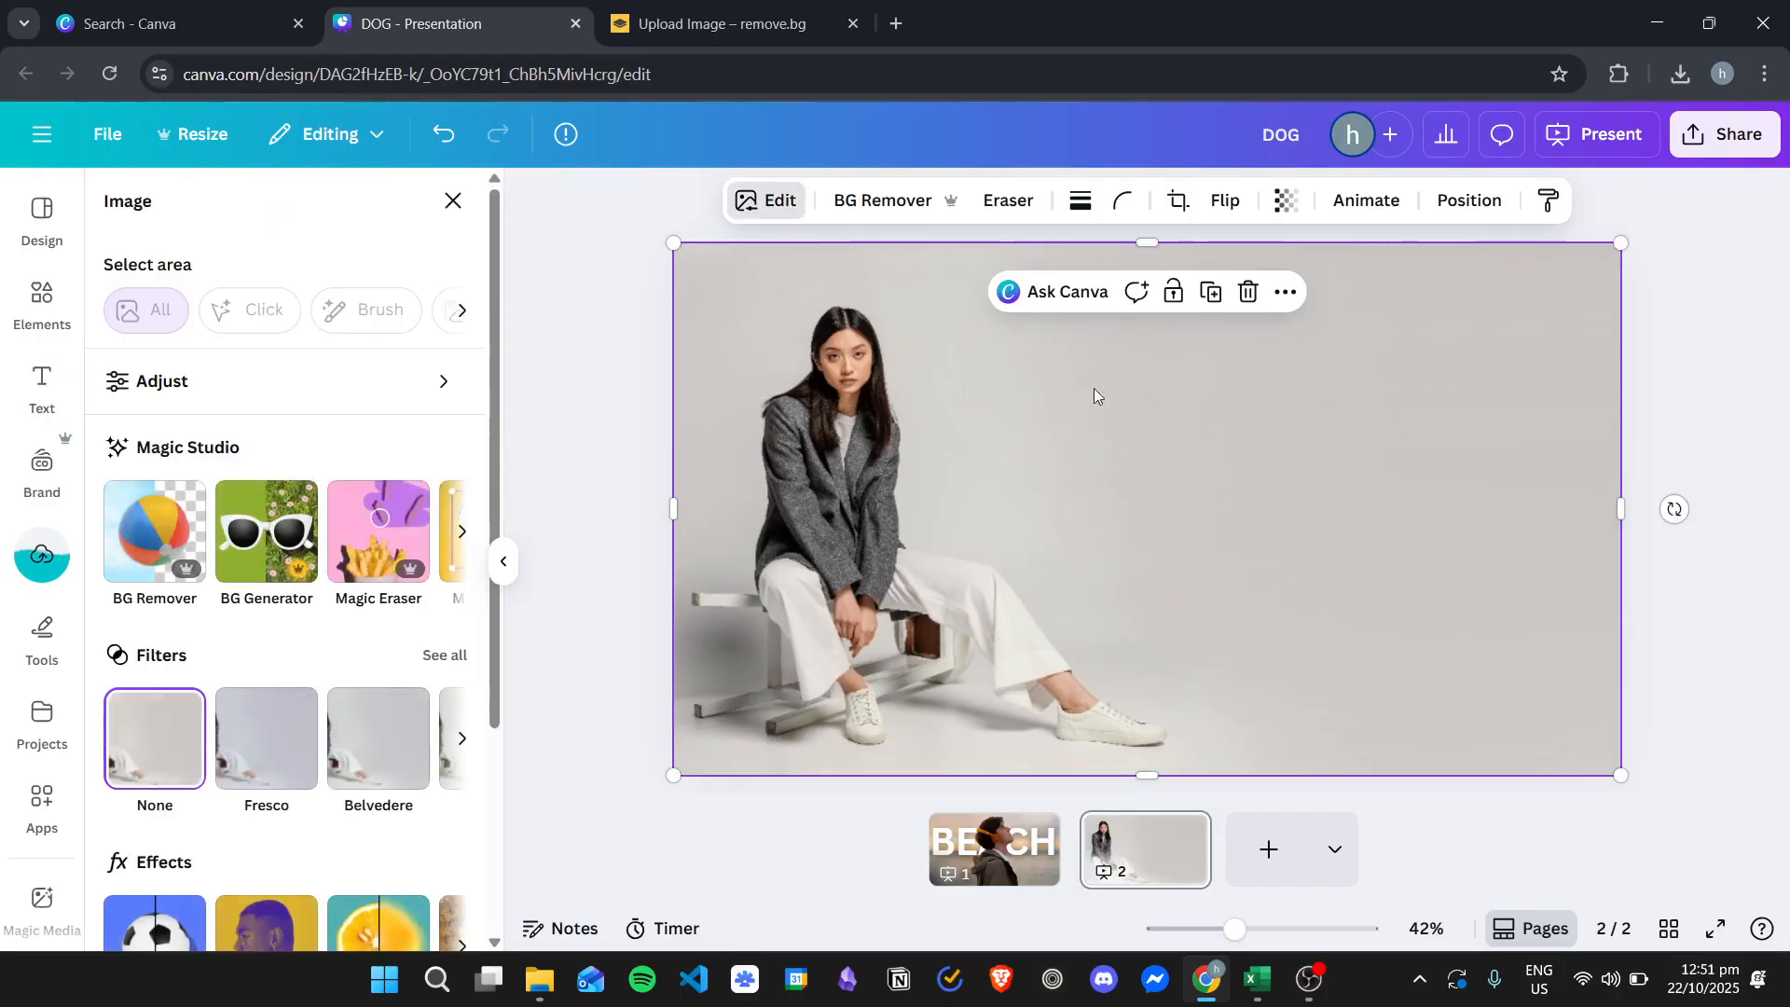
scroll(241, 588, "down", 1)
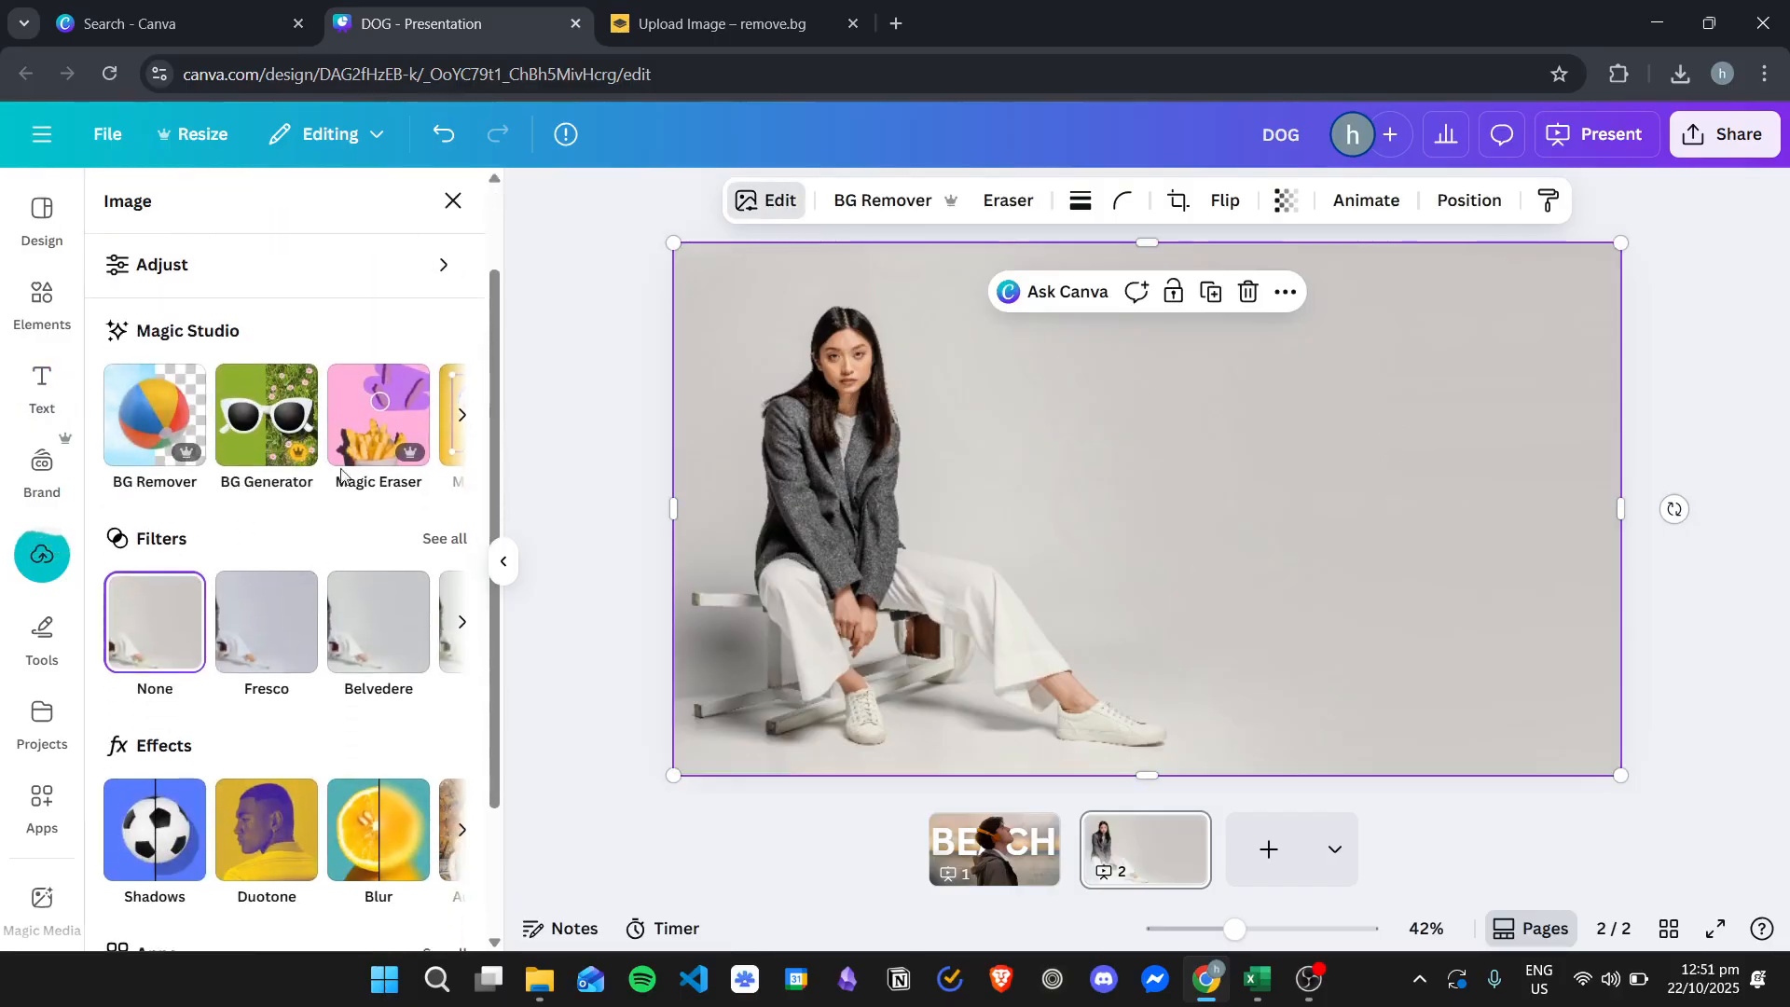
scroll(461, 522, "up", 1)
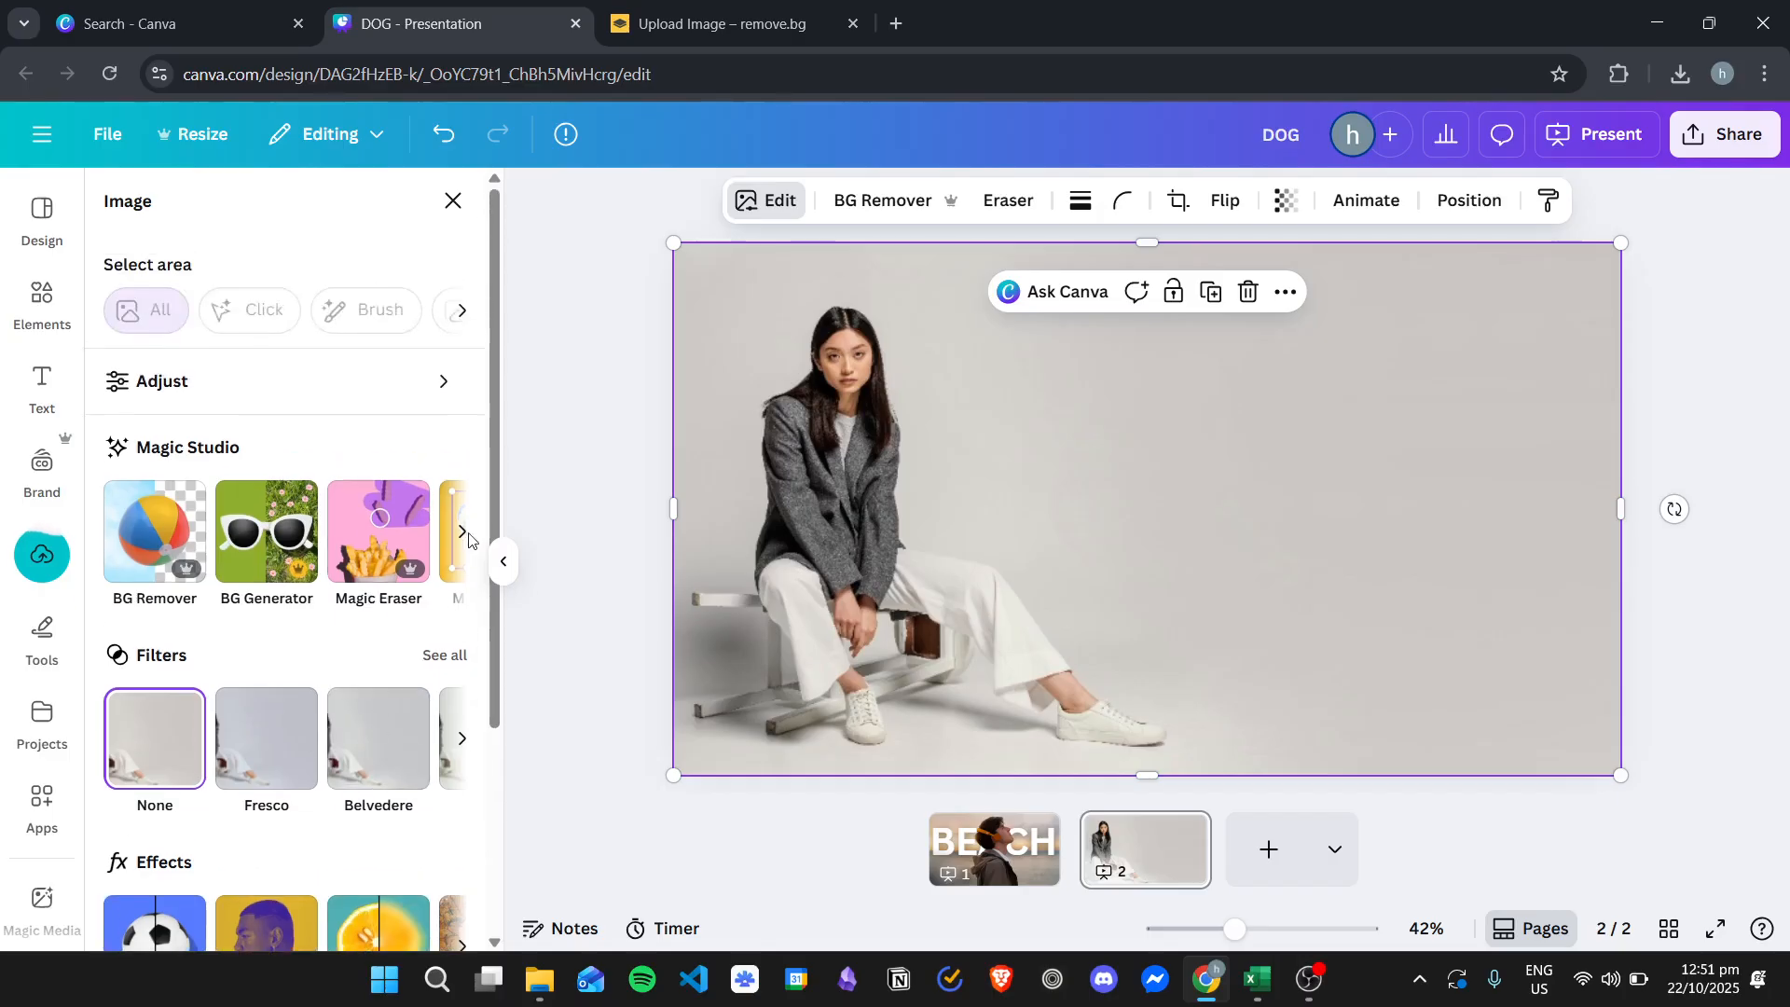
left_click(460, 533)
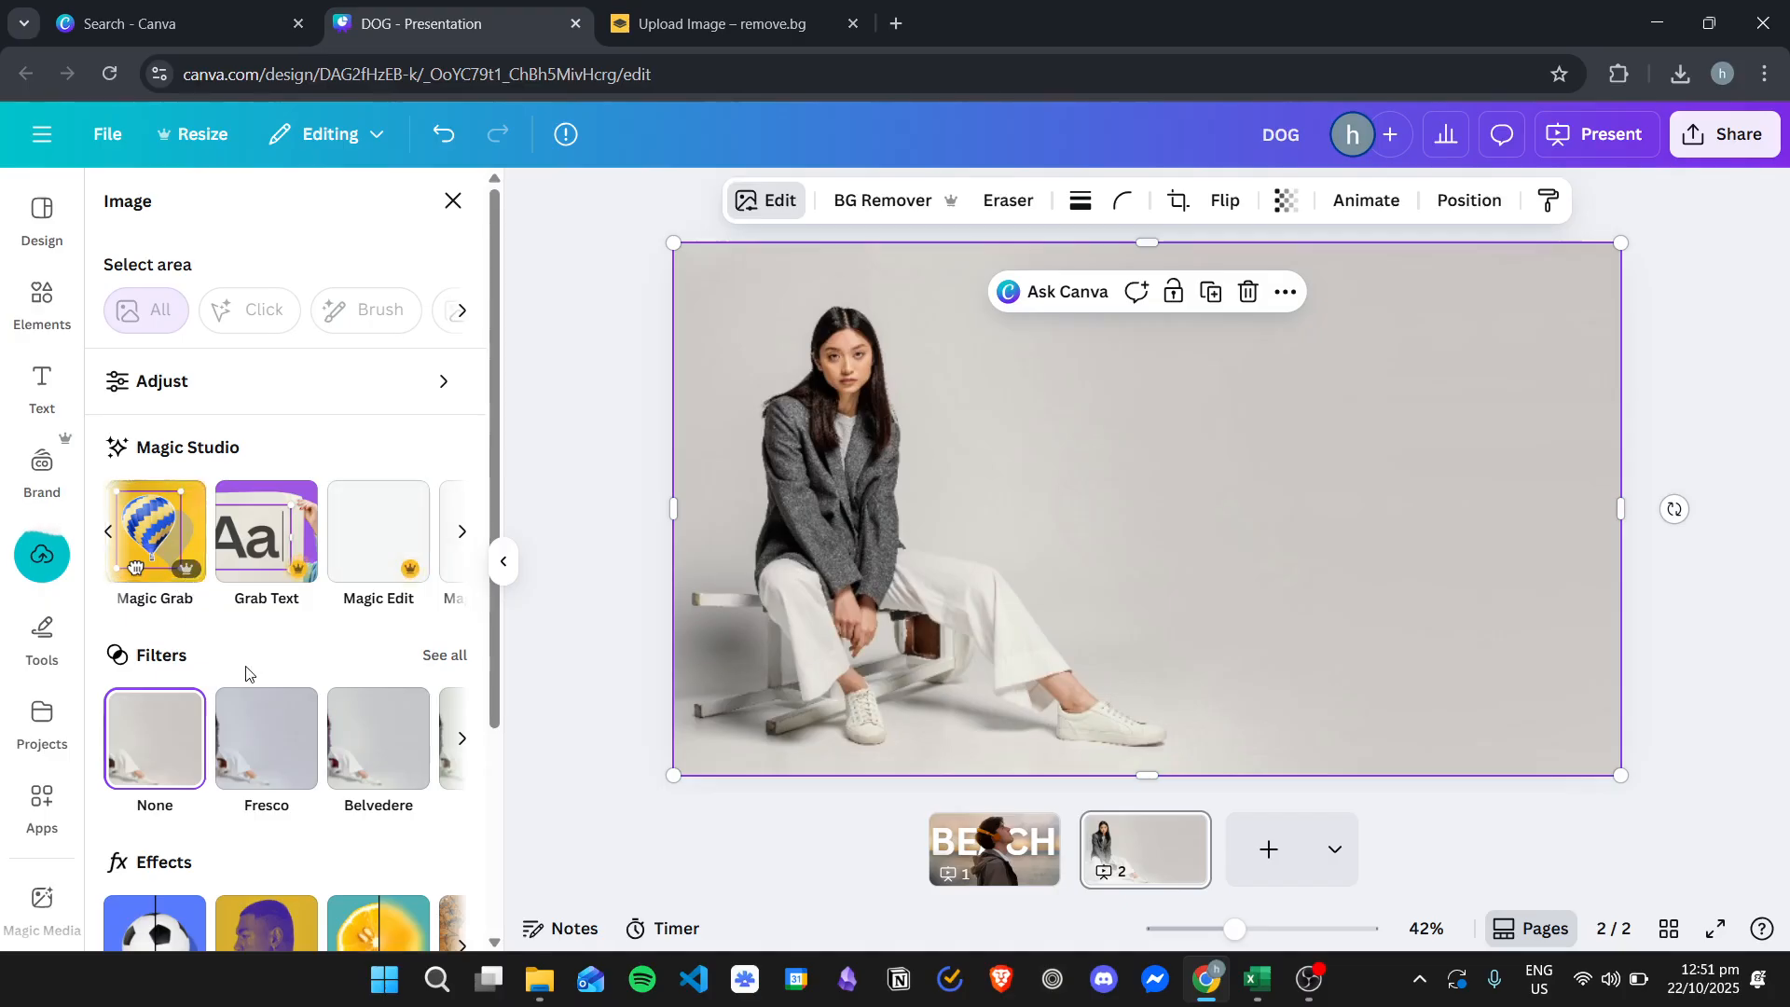
left_click(145, 550)
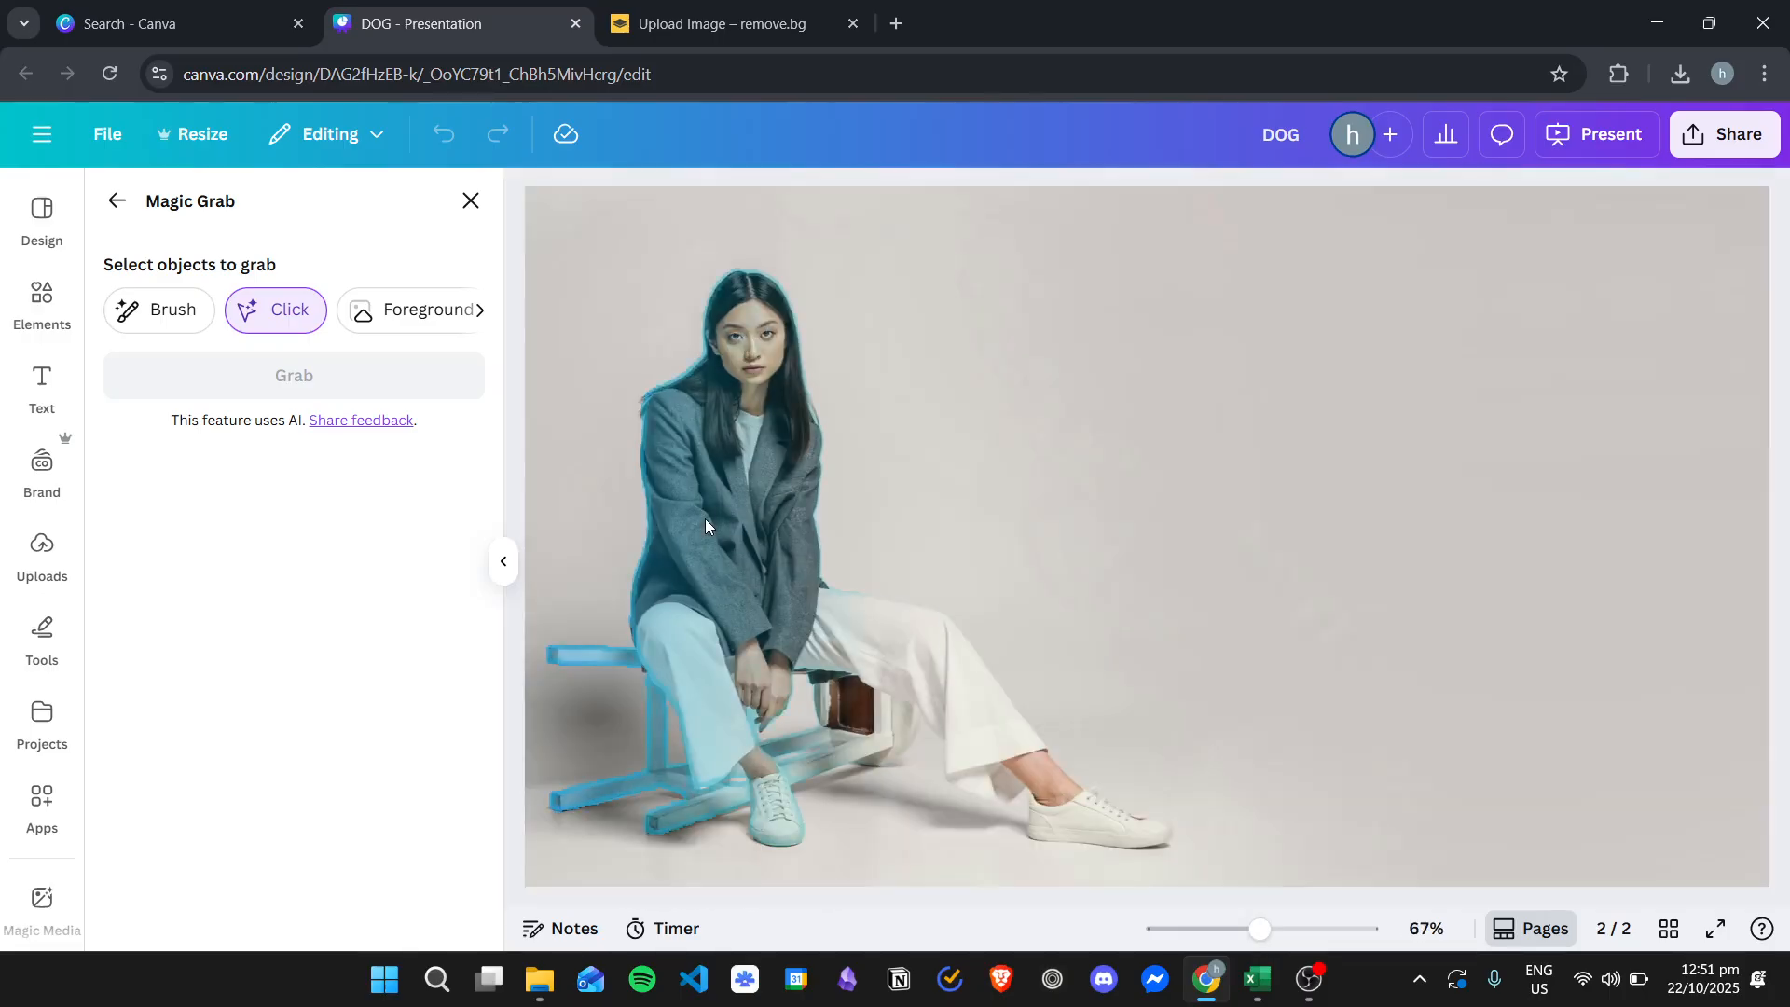
left_click(705, 518)
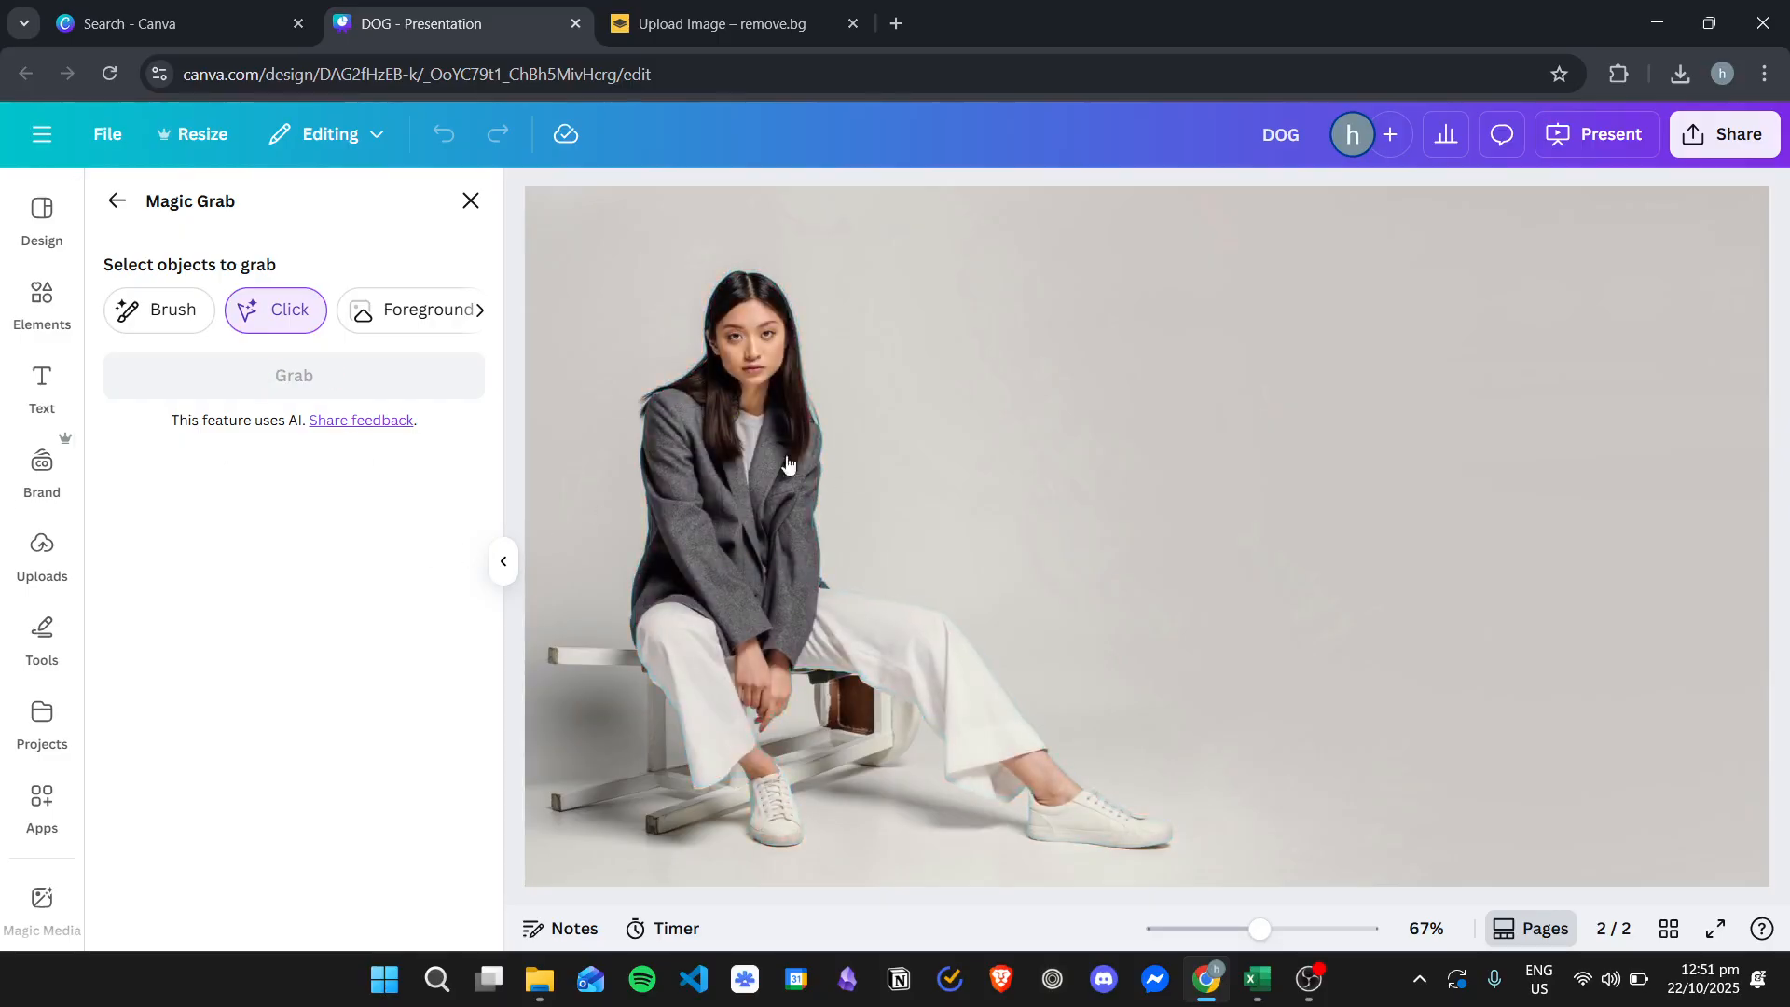
left_click(716, 533)
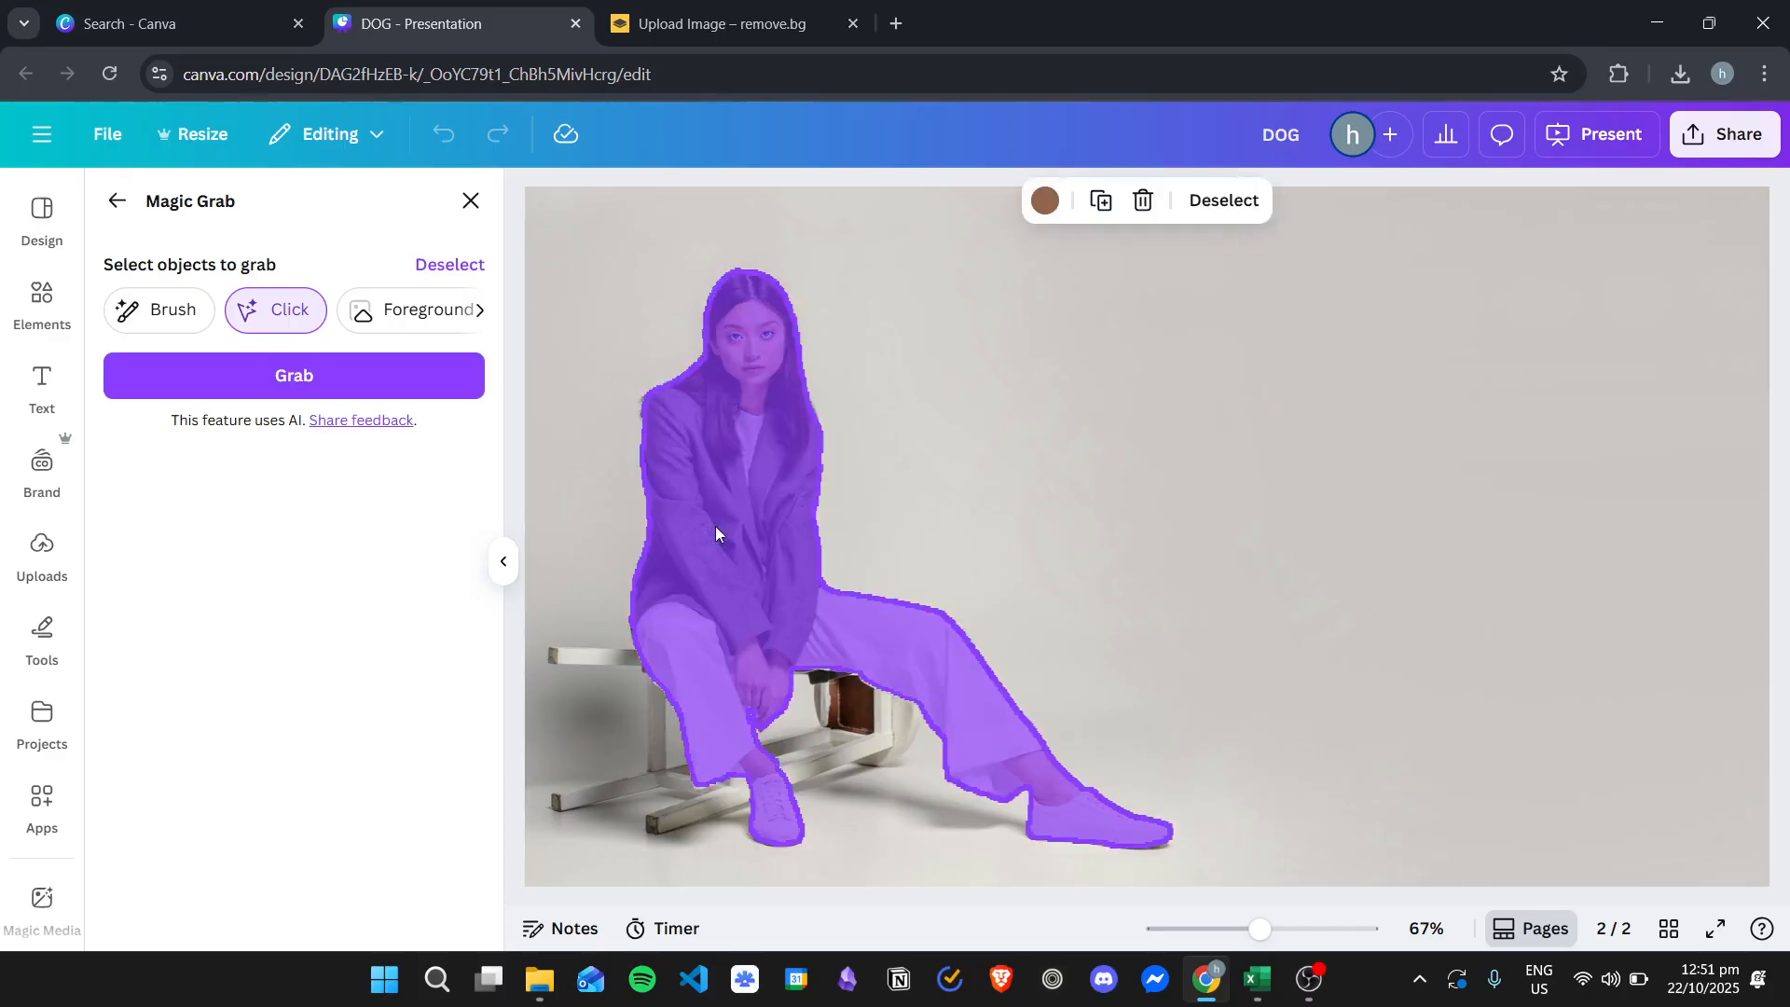
left_click(348, 376)
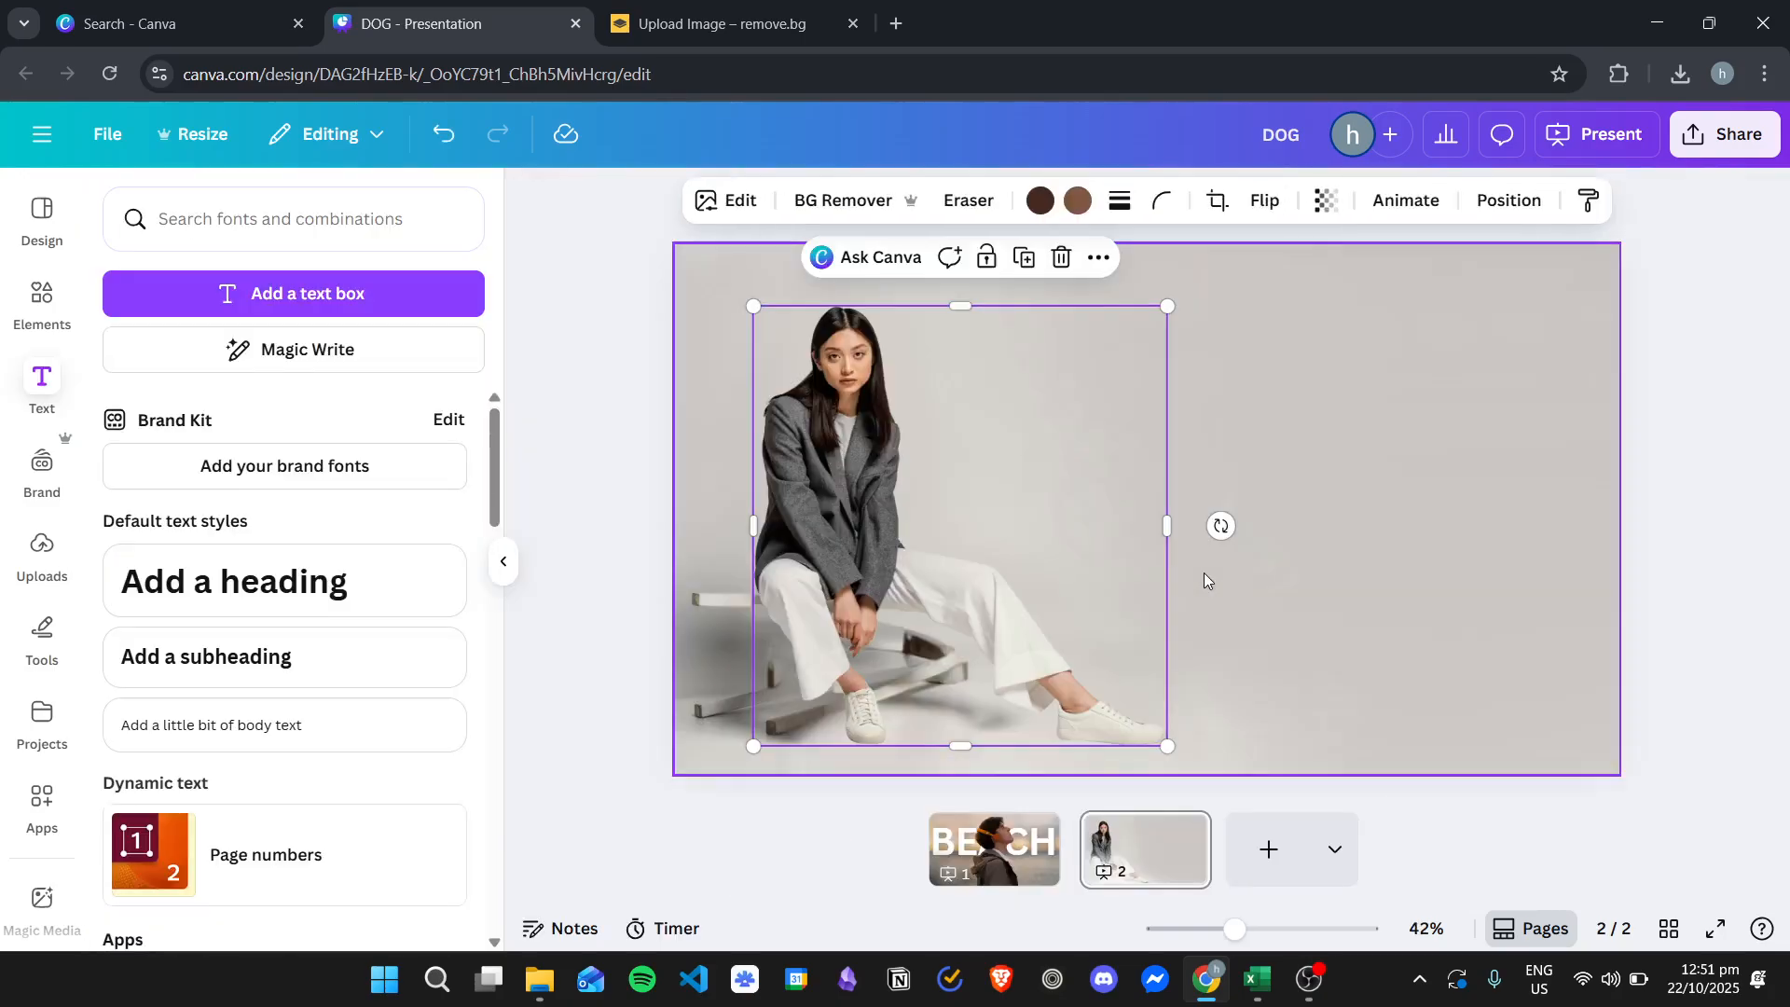
- Try moving the grabbed woman cutout, then undo back to the grabbed state
left_click(1724, 359)
left_click(850, 506)
left_click_drag(854, 480, 948, 496)
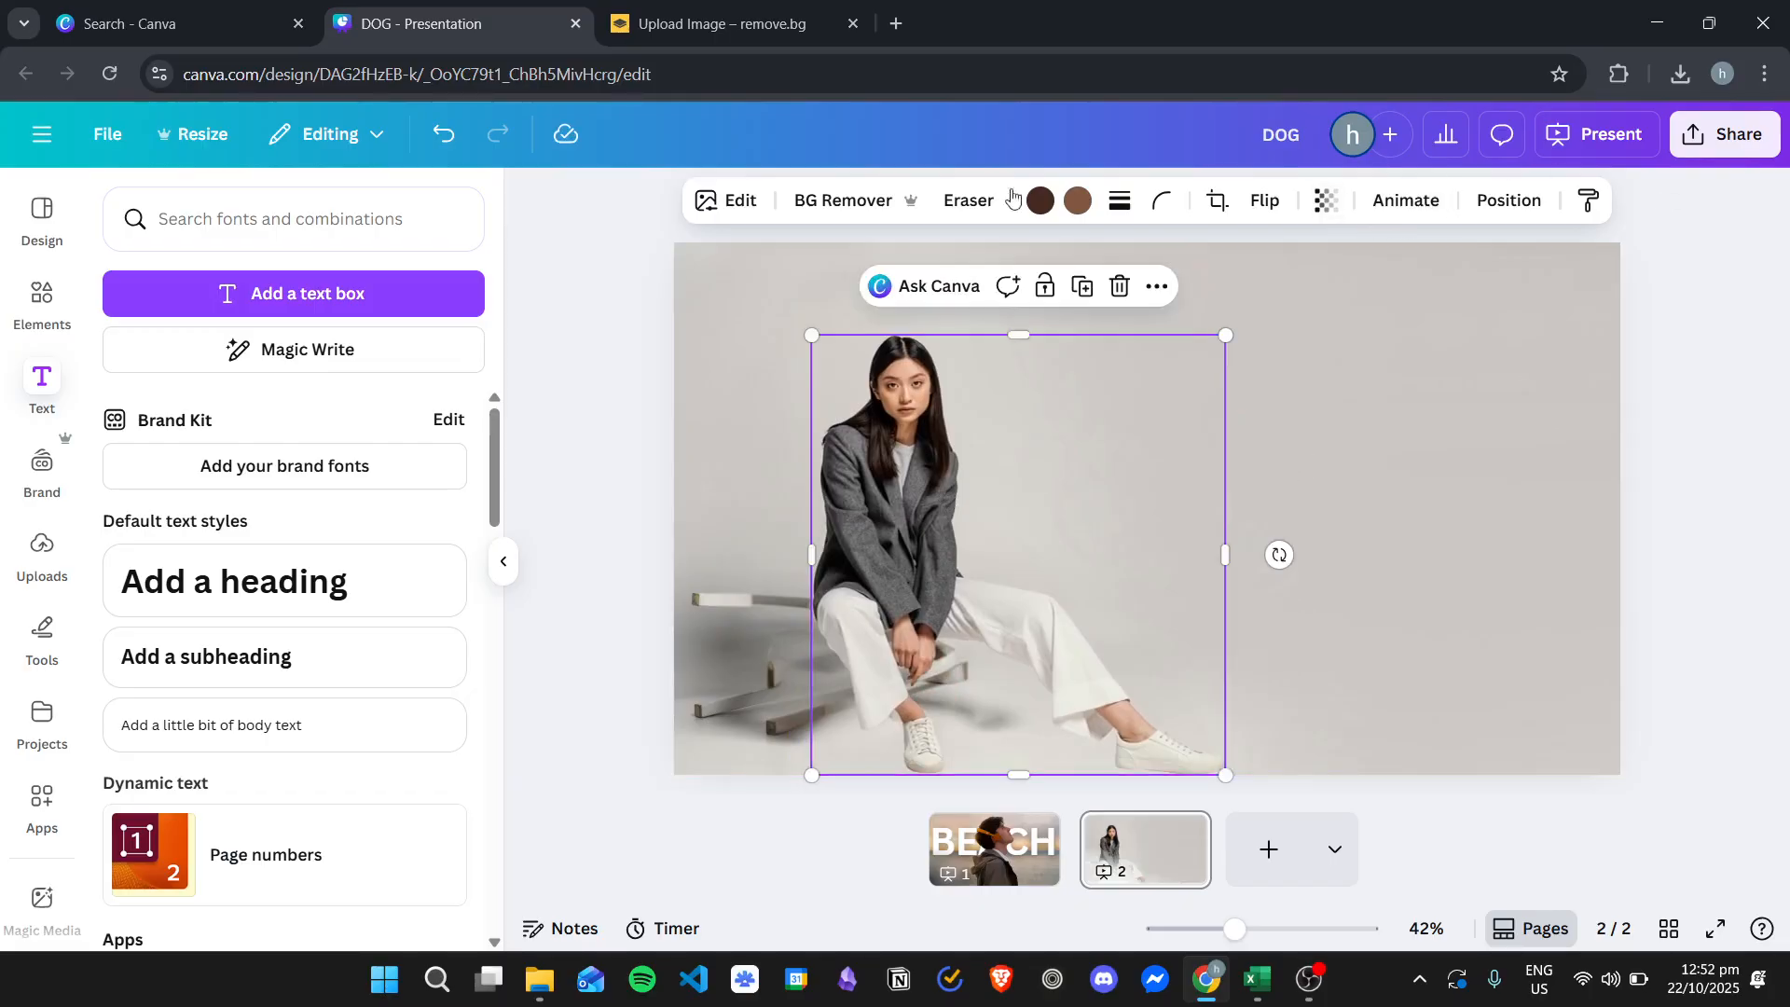
left_click(450, 146)
left_click(450, 147)
left_click(450, 147)
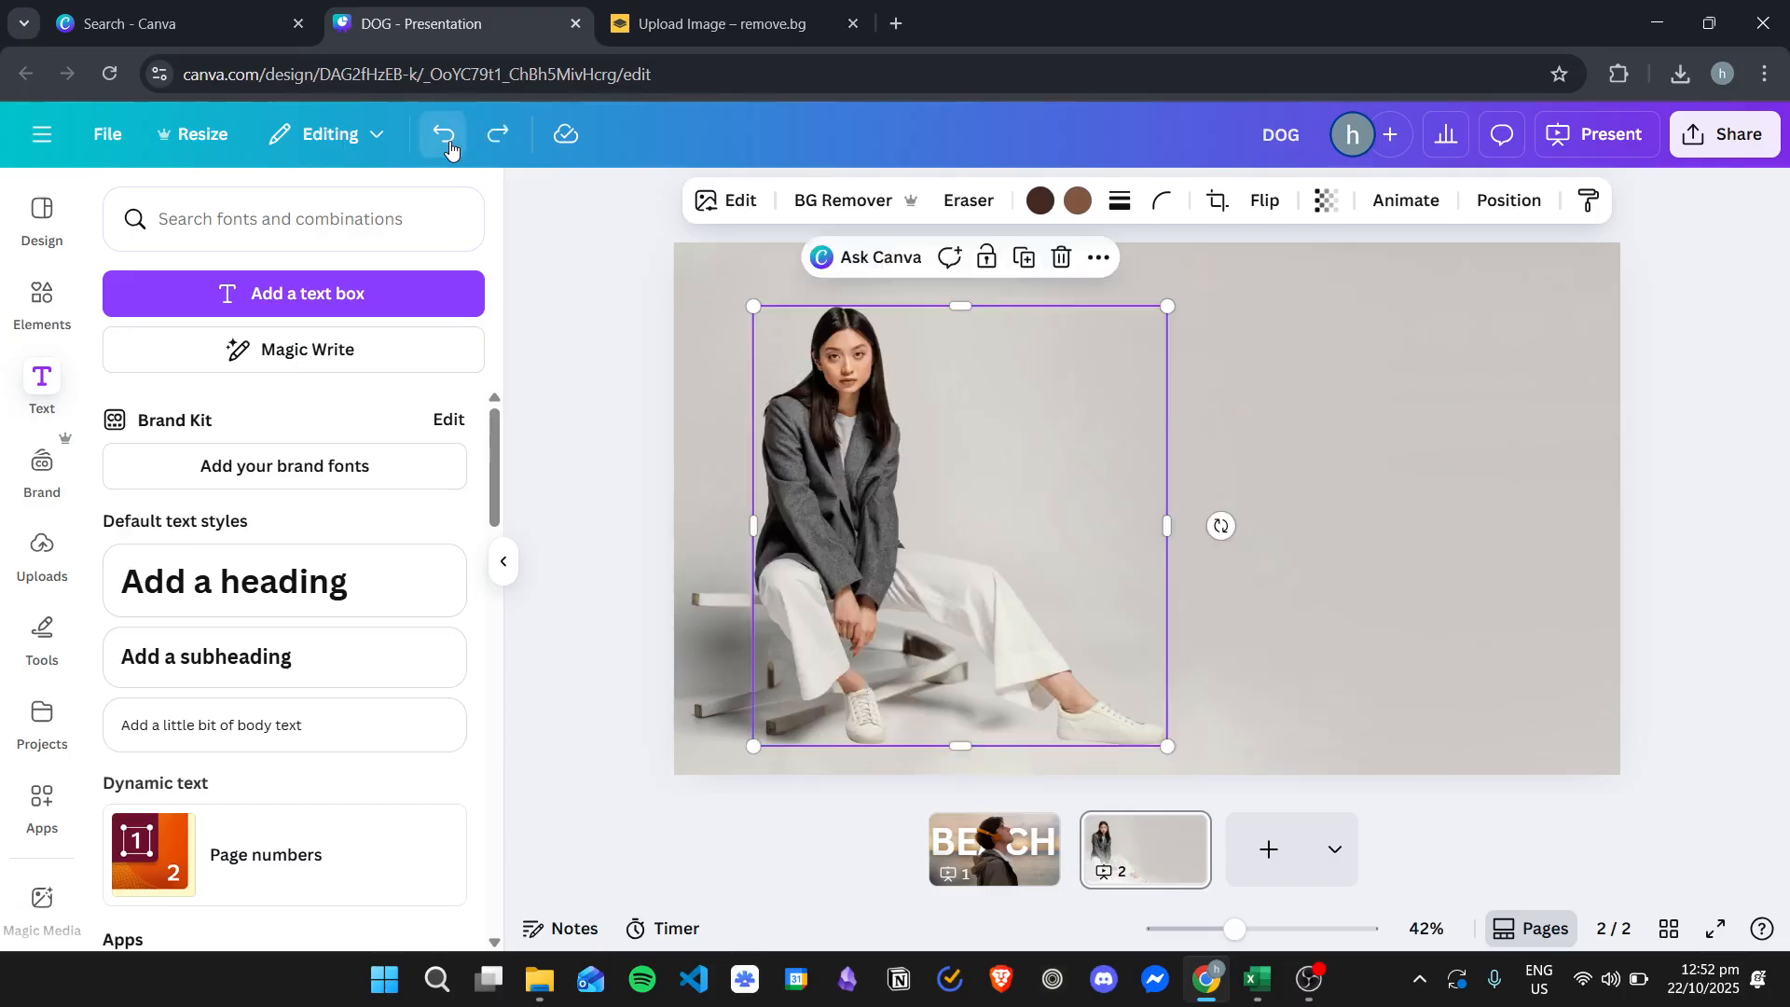
left_click(450, 147)
left_click(826, 410)
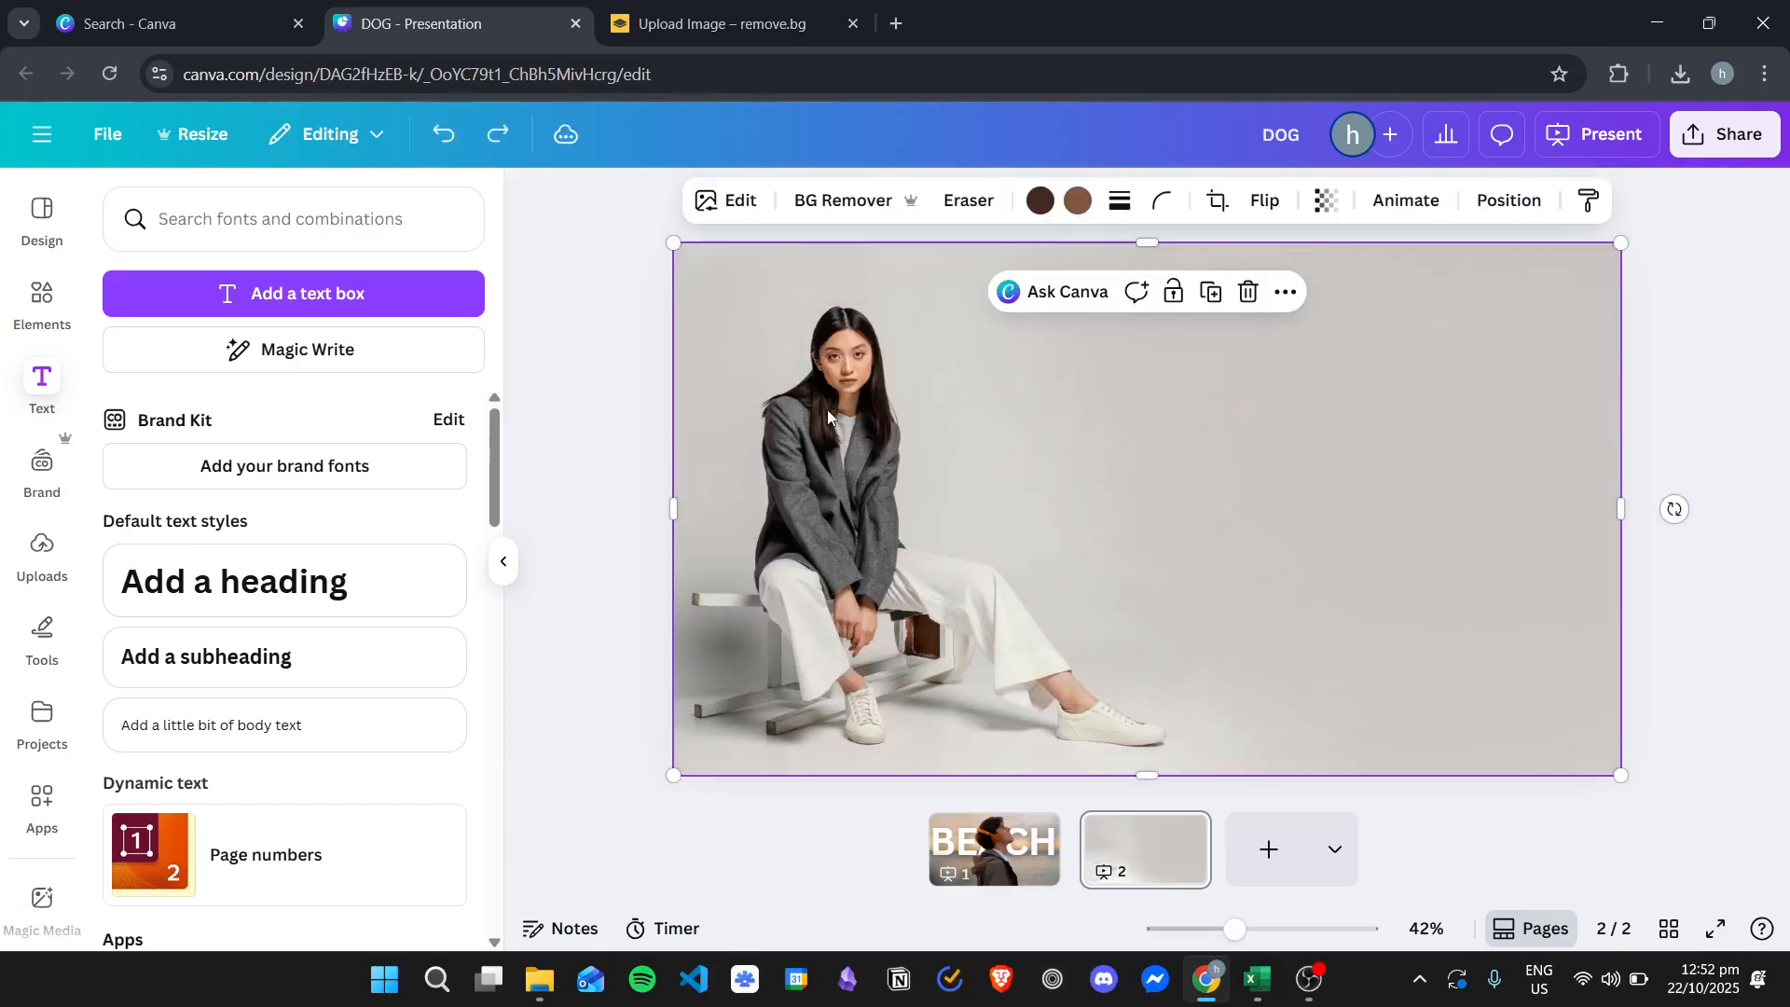
left_click(505, 142)
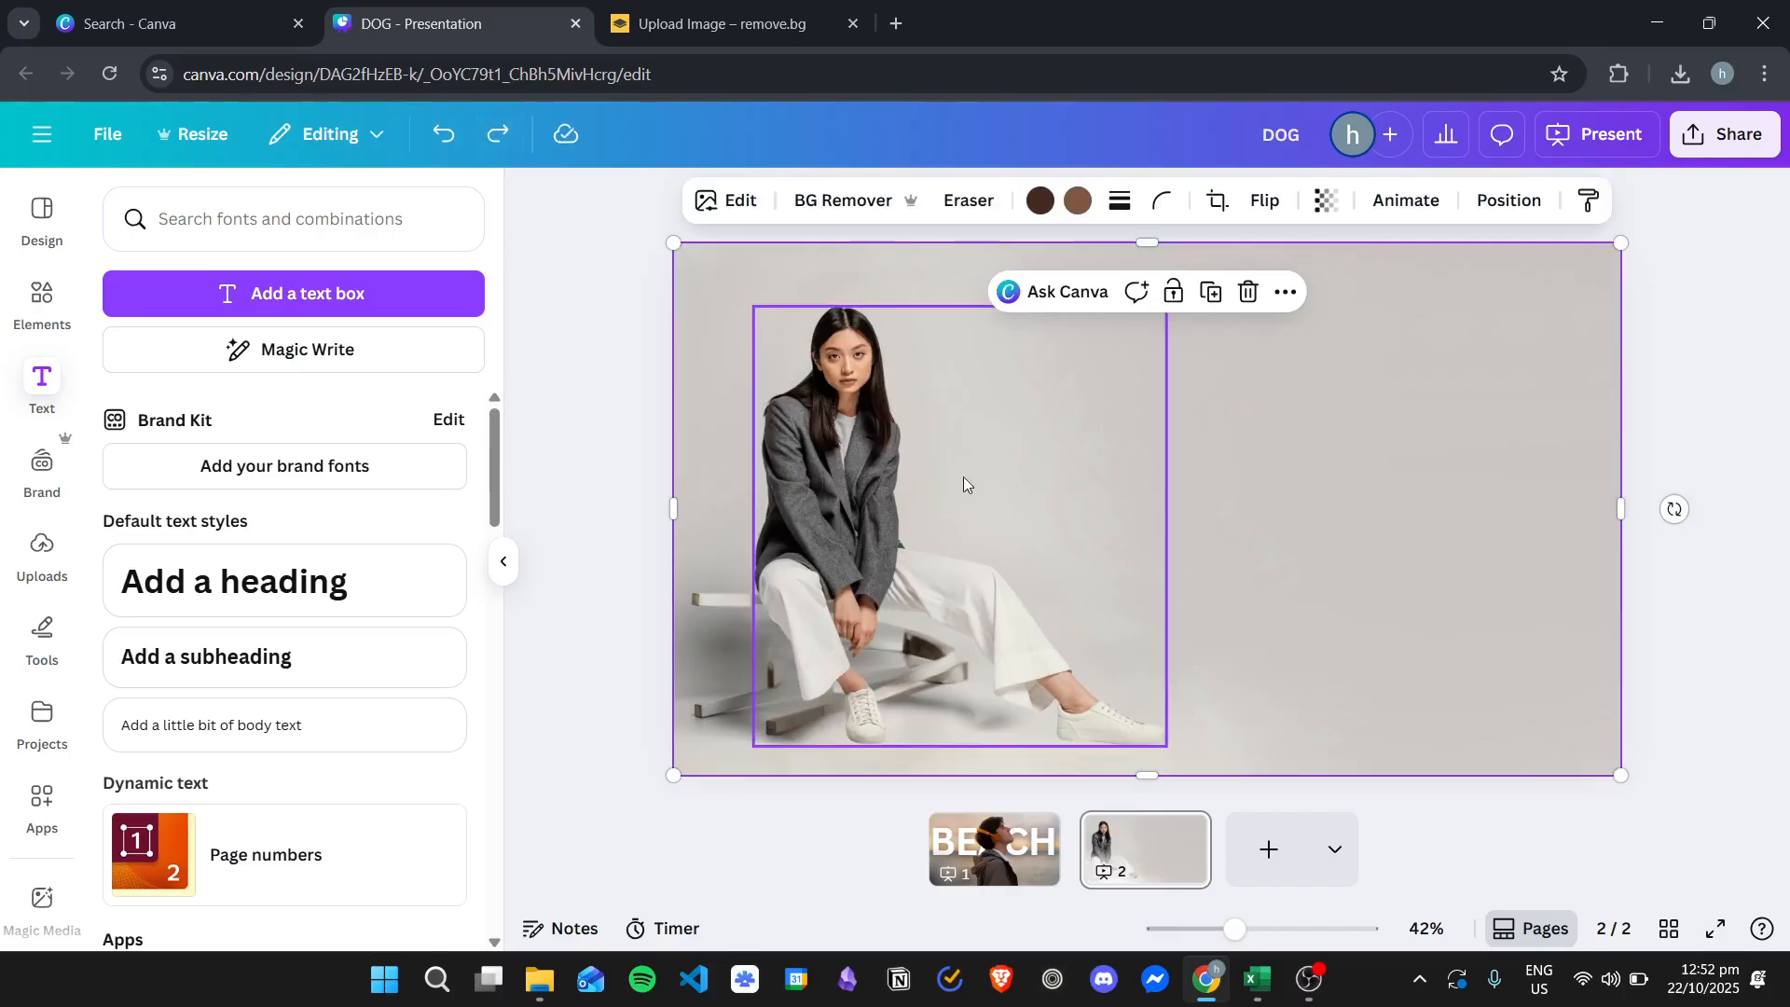
left_click(844, 466)
left_click(1675, 373)
left_click(861, 440)
left_click(618, 499)
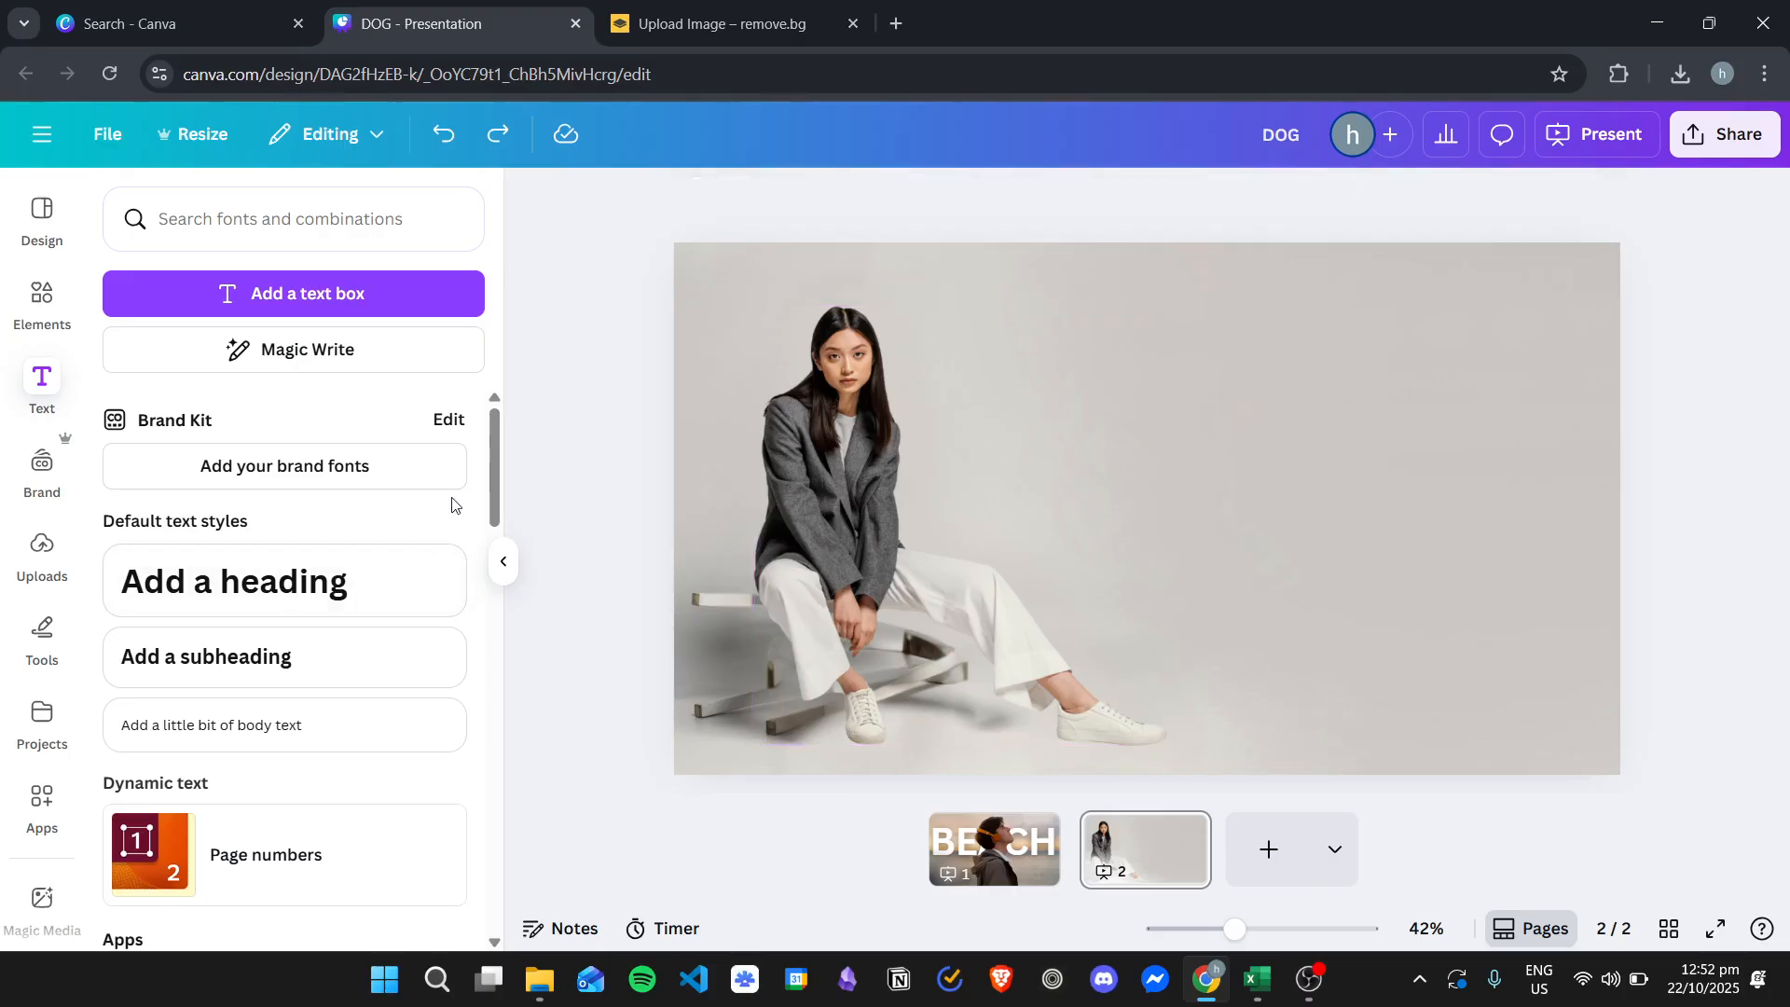
- Add a heading to the slide and replace its text with woman
left_click_drag(349, 580, 1142, 401)
left_click(981, 415)
double_click(1266, 425)
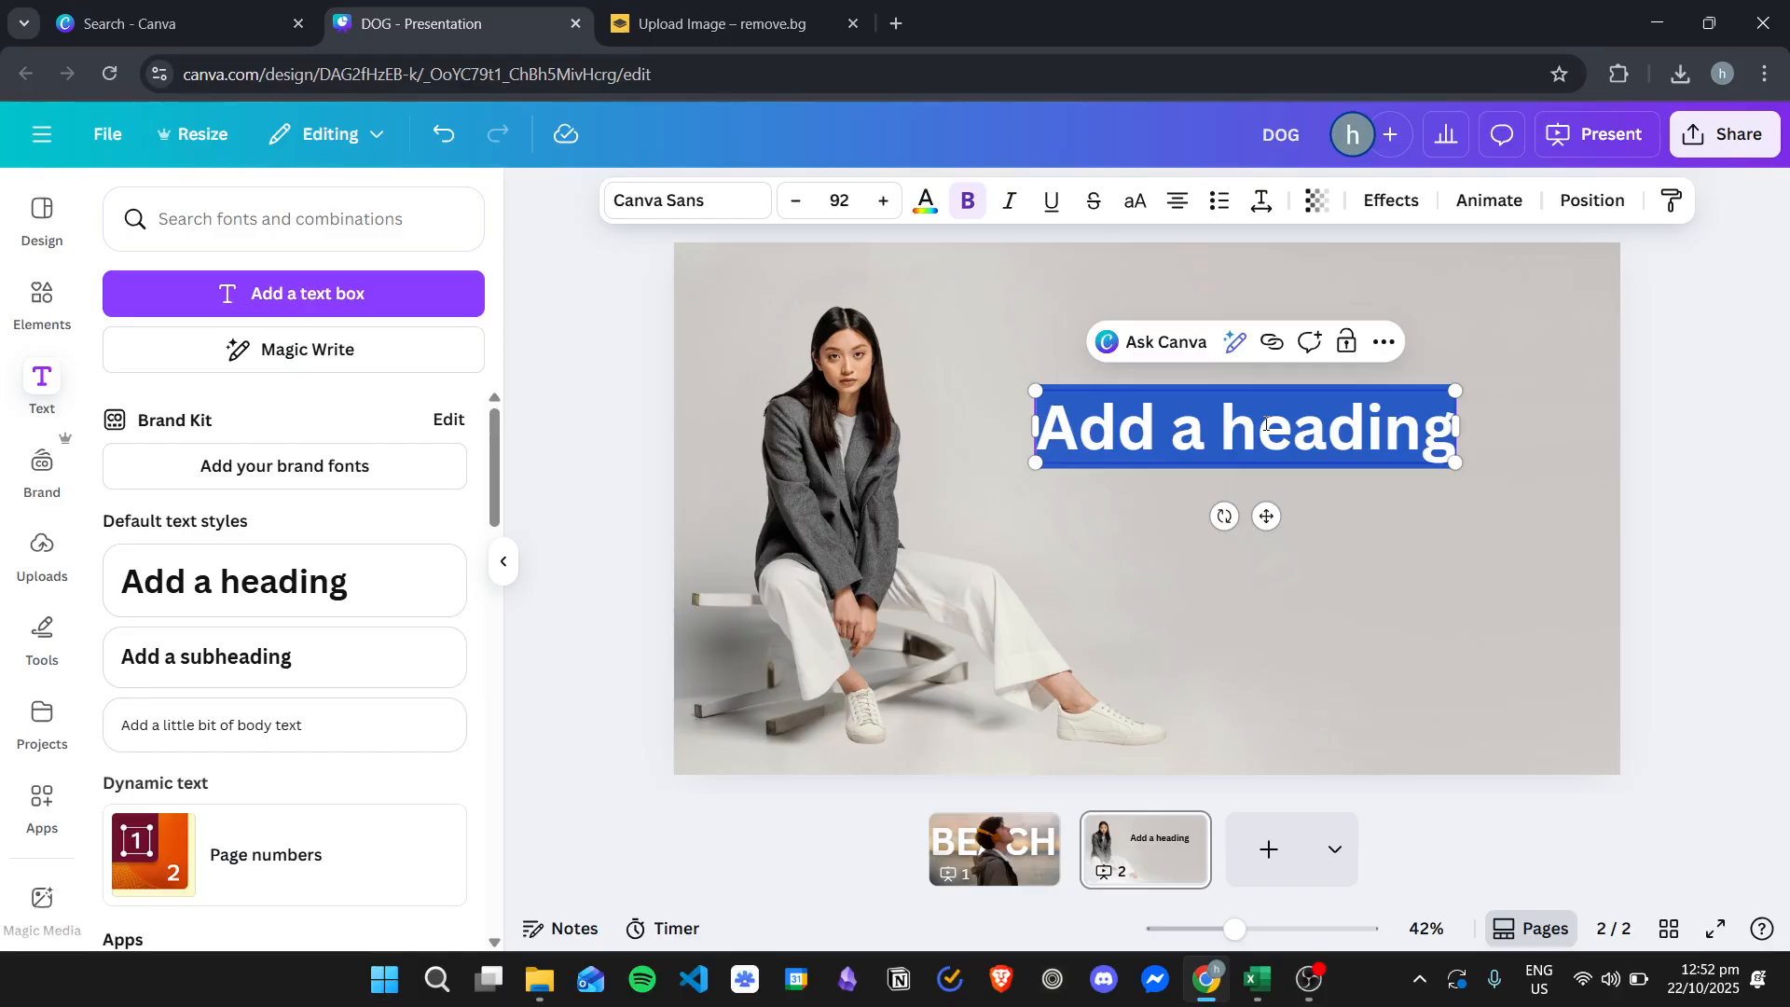
type("woman")
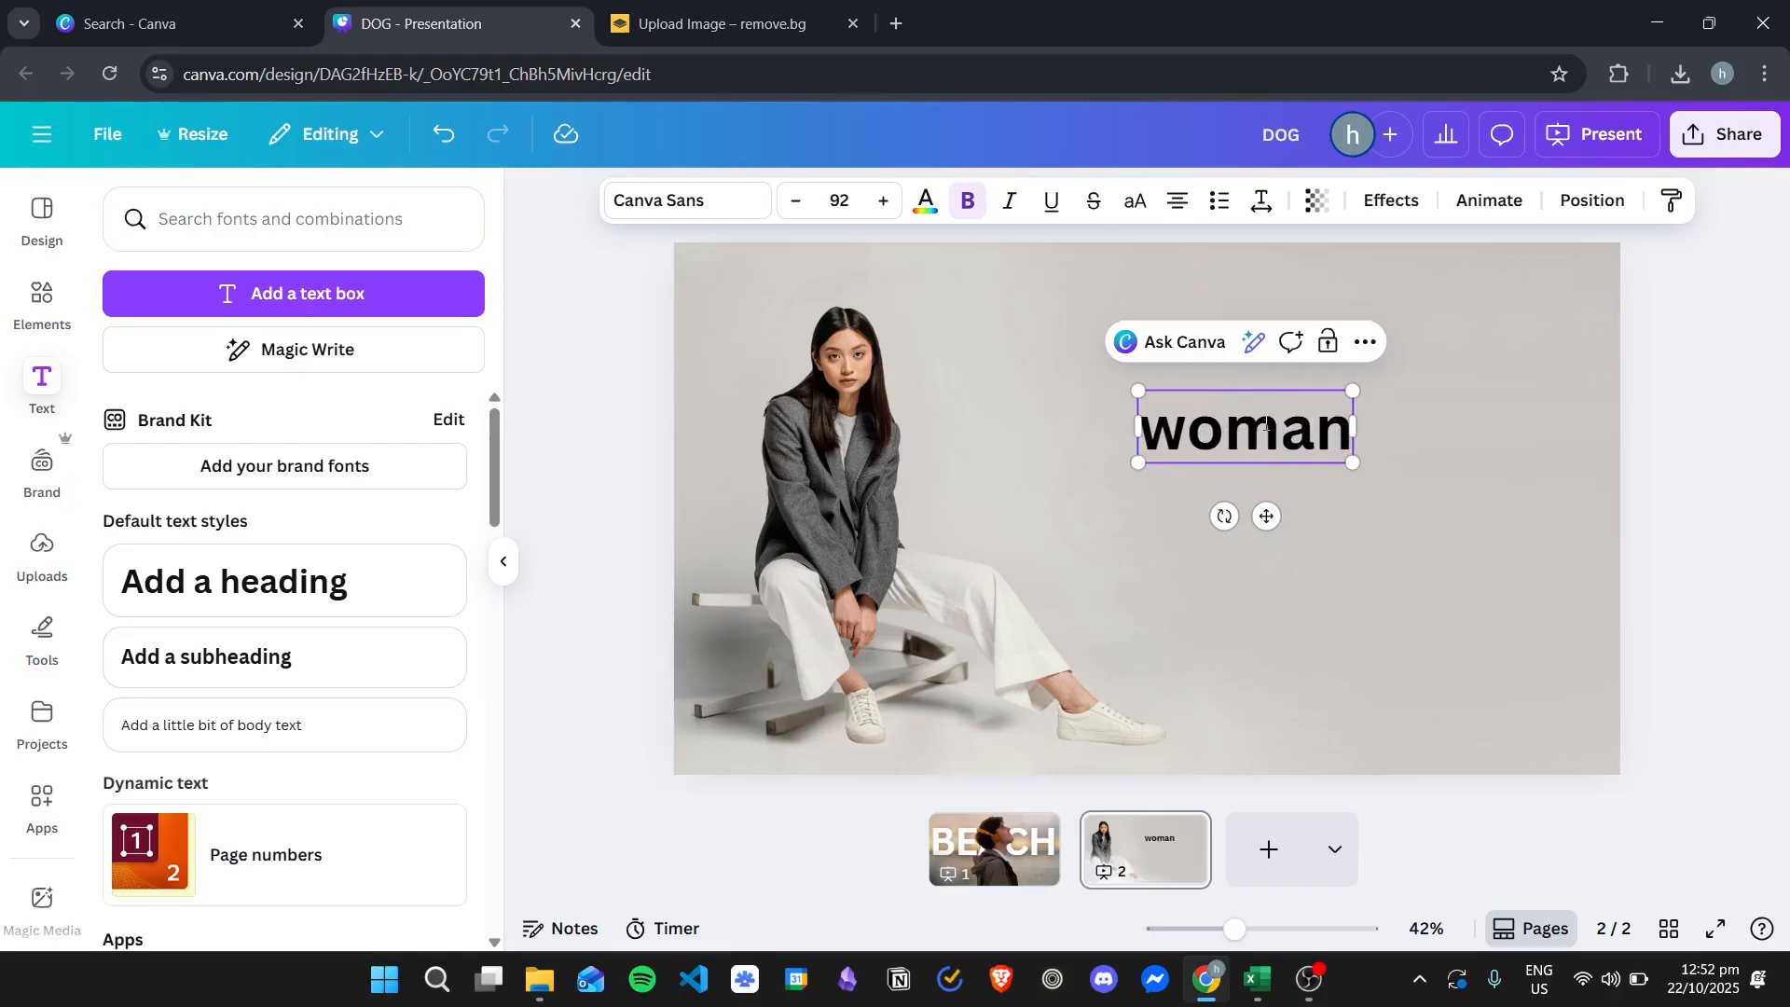
- Enlarge the woman text to about 376 so it spans the slide across the woman's body
left_click(1716, 372)
left_click_drag(1160, 456, 764, 354)
left_click_drag(943, 397, 1601, 610)
left_click_drag(1232, 473, 1197, 463)
- Give the woman text the Shadow effect, trying Lift first
left_click(1391, 199)
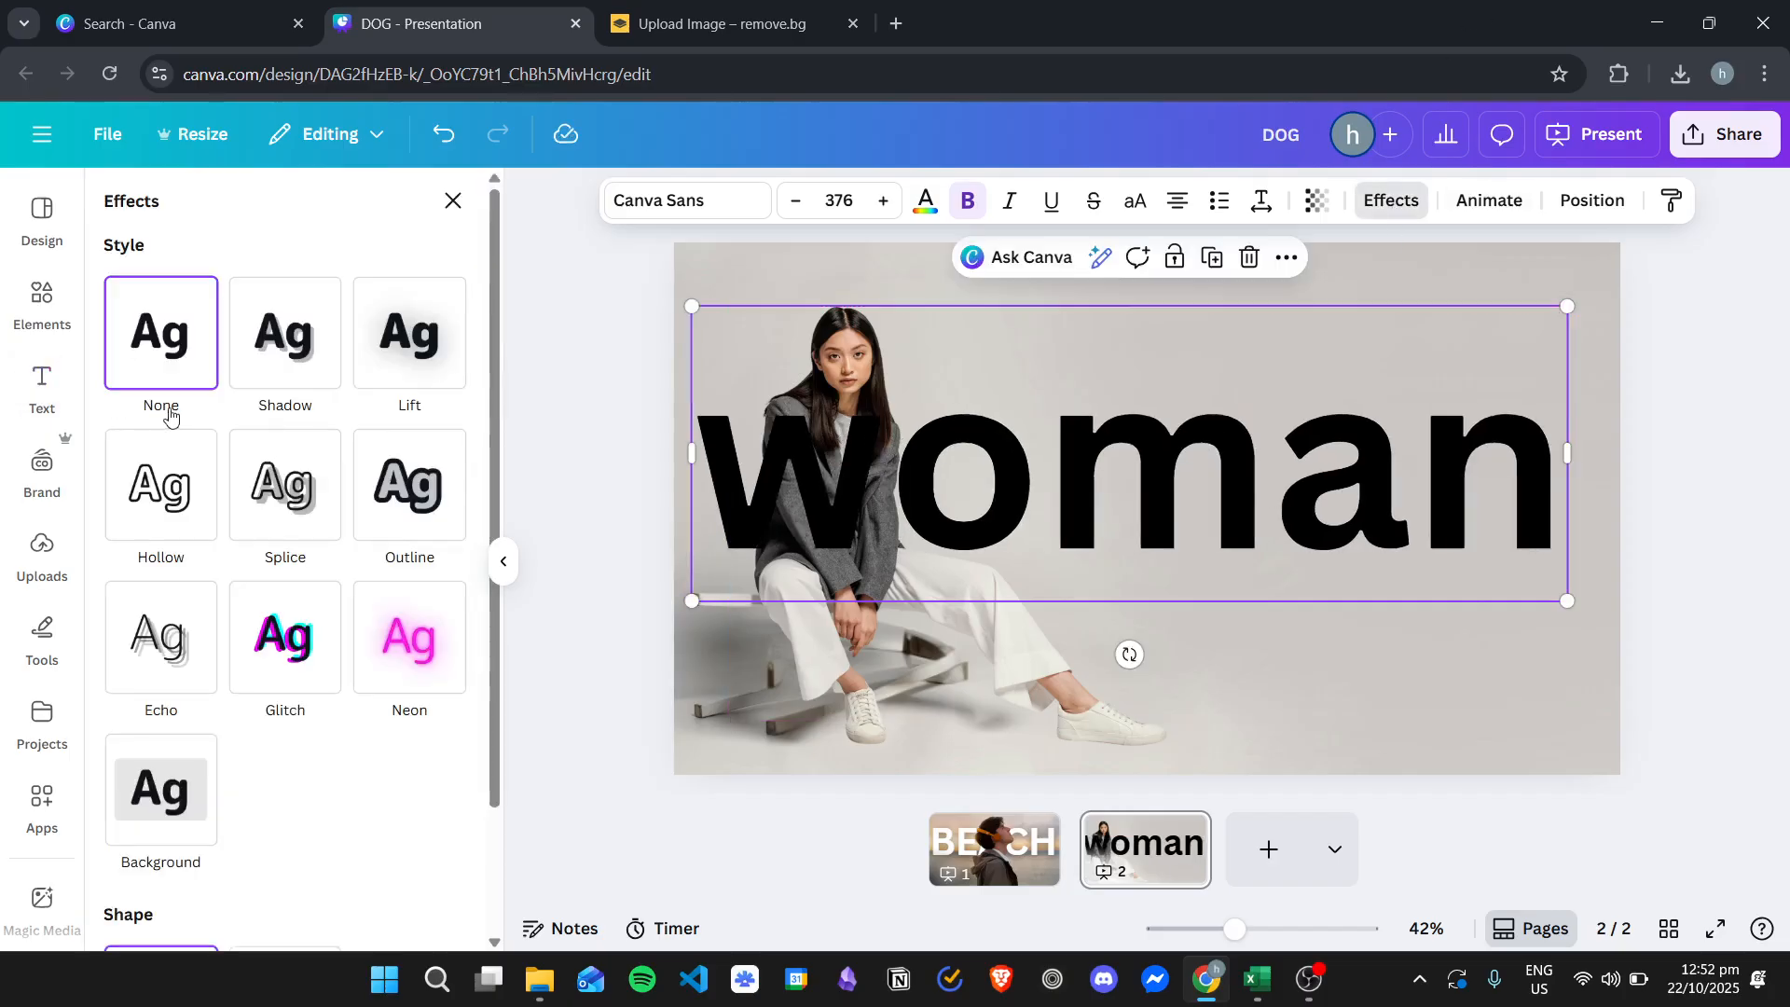
left_click(393, 359)
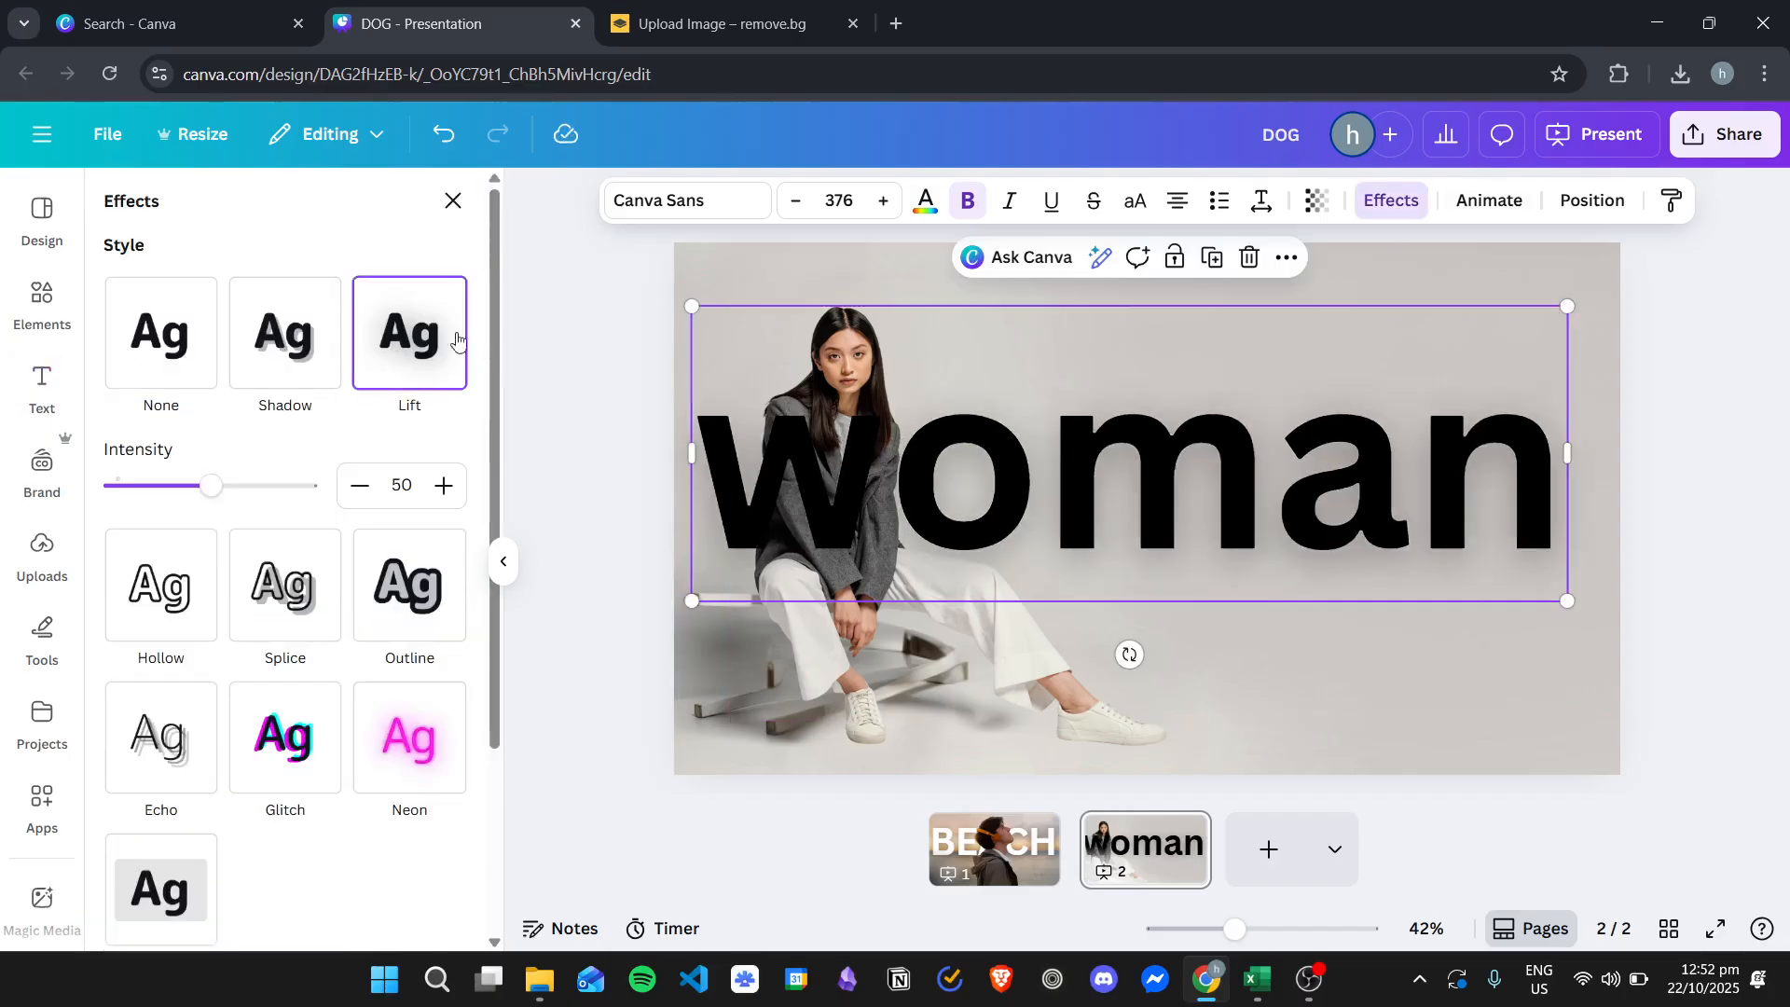
left_click_drag(212, 485, 271, 486)
left_click(312, 343)
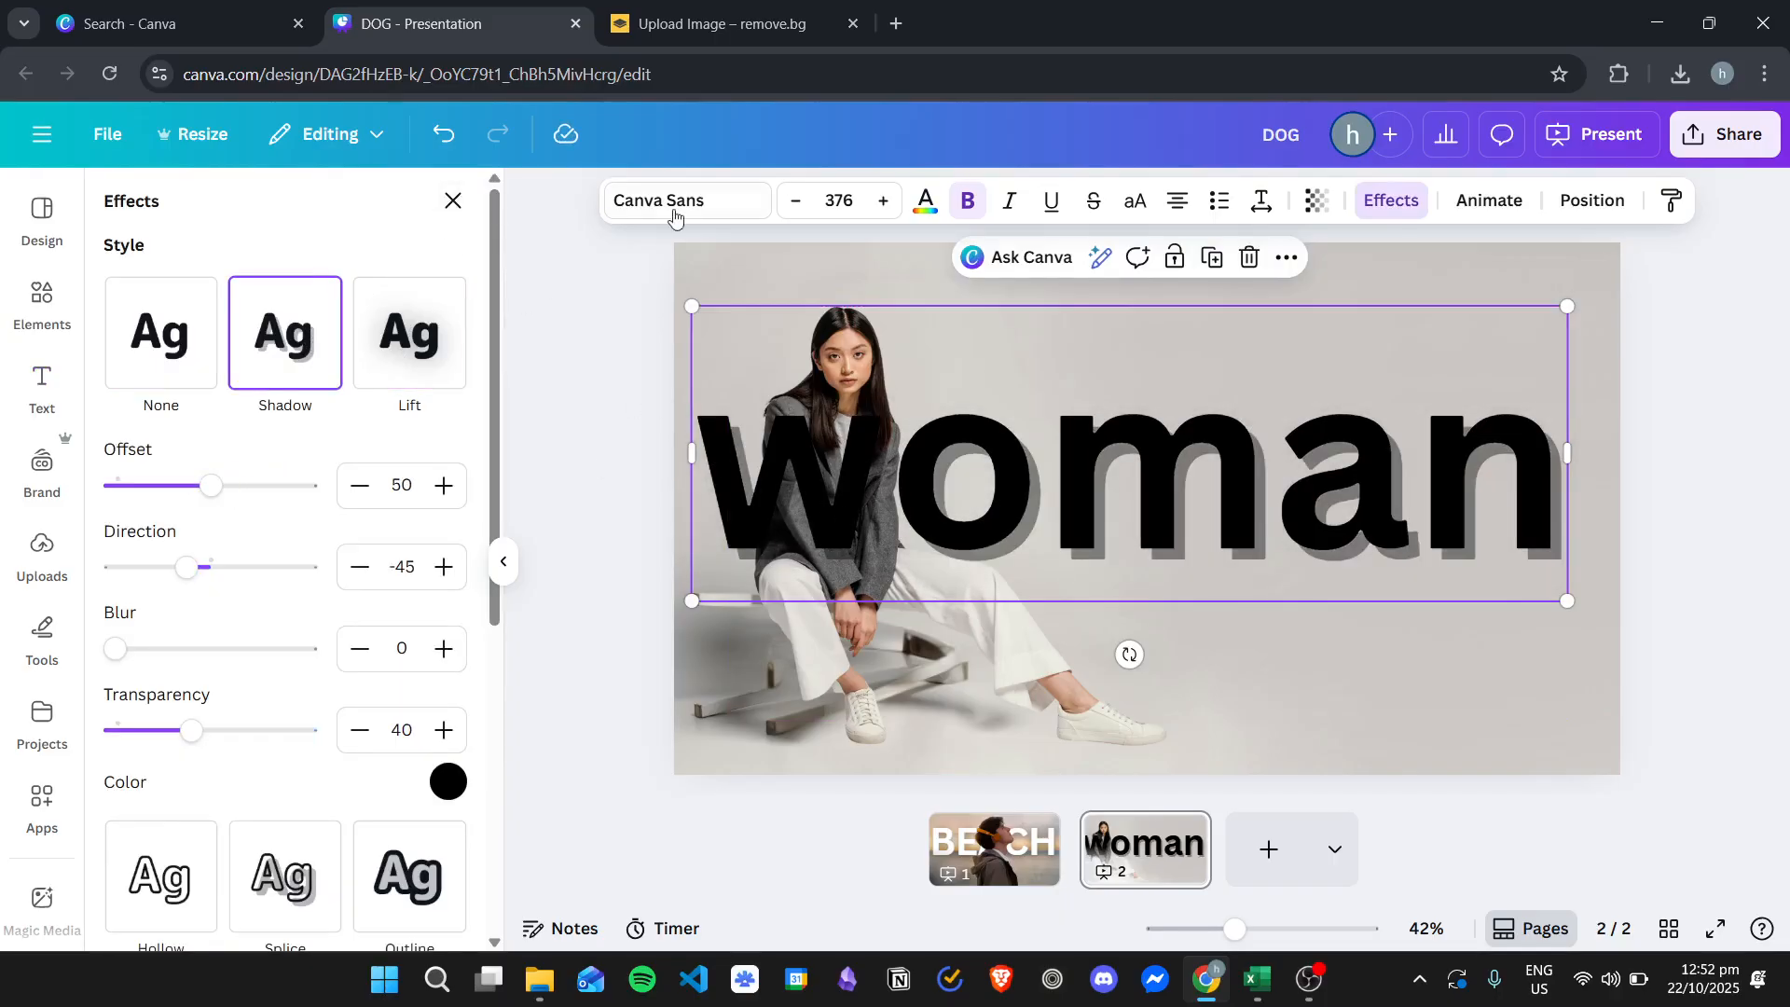
left_click(446, 787)
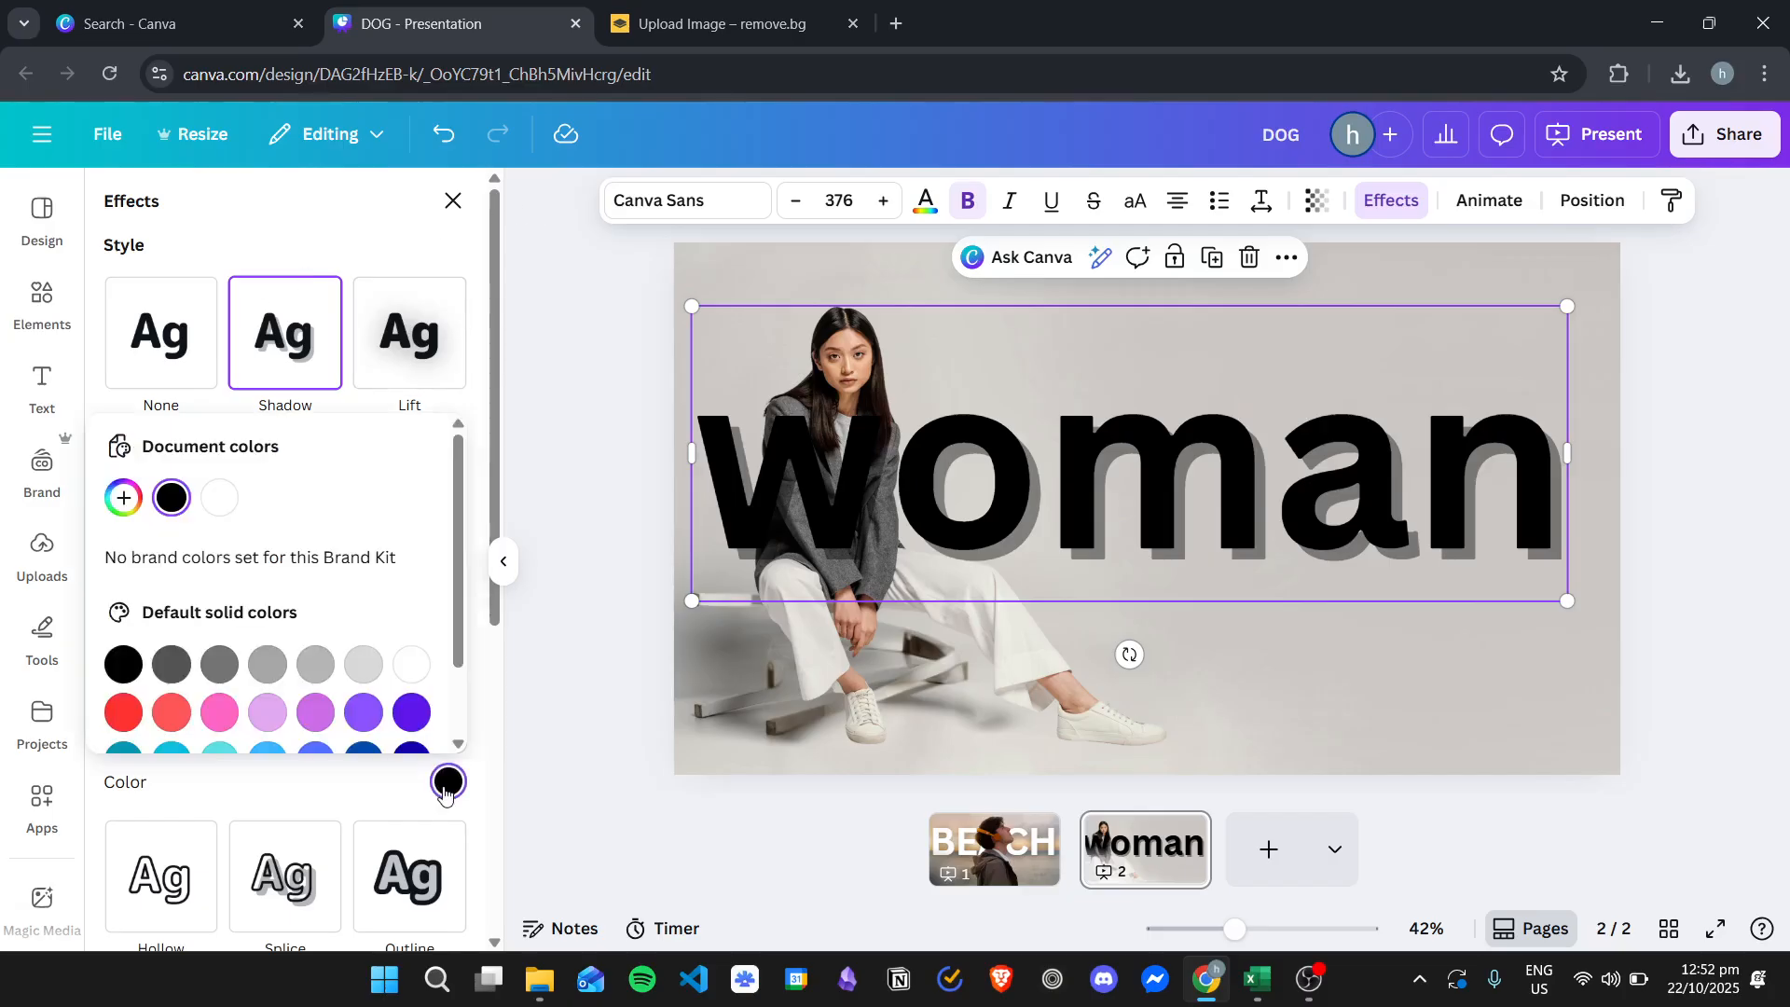
left_click(447, 206)
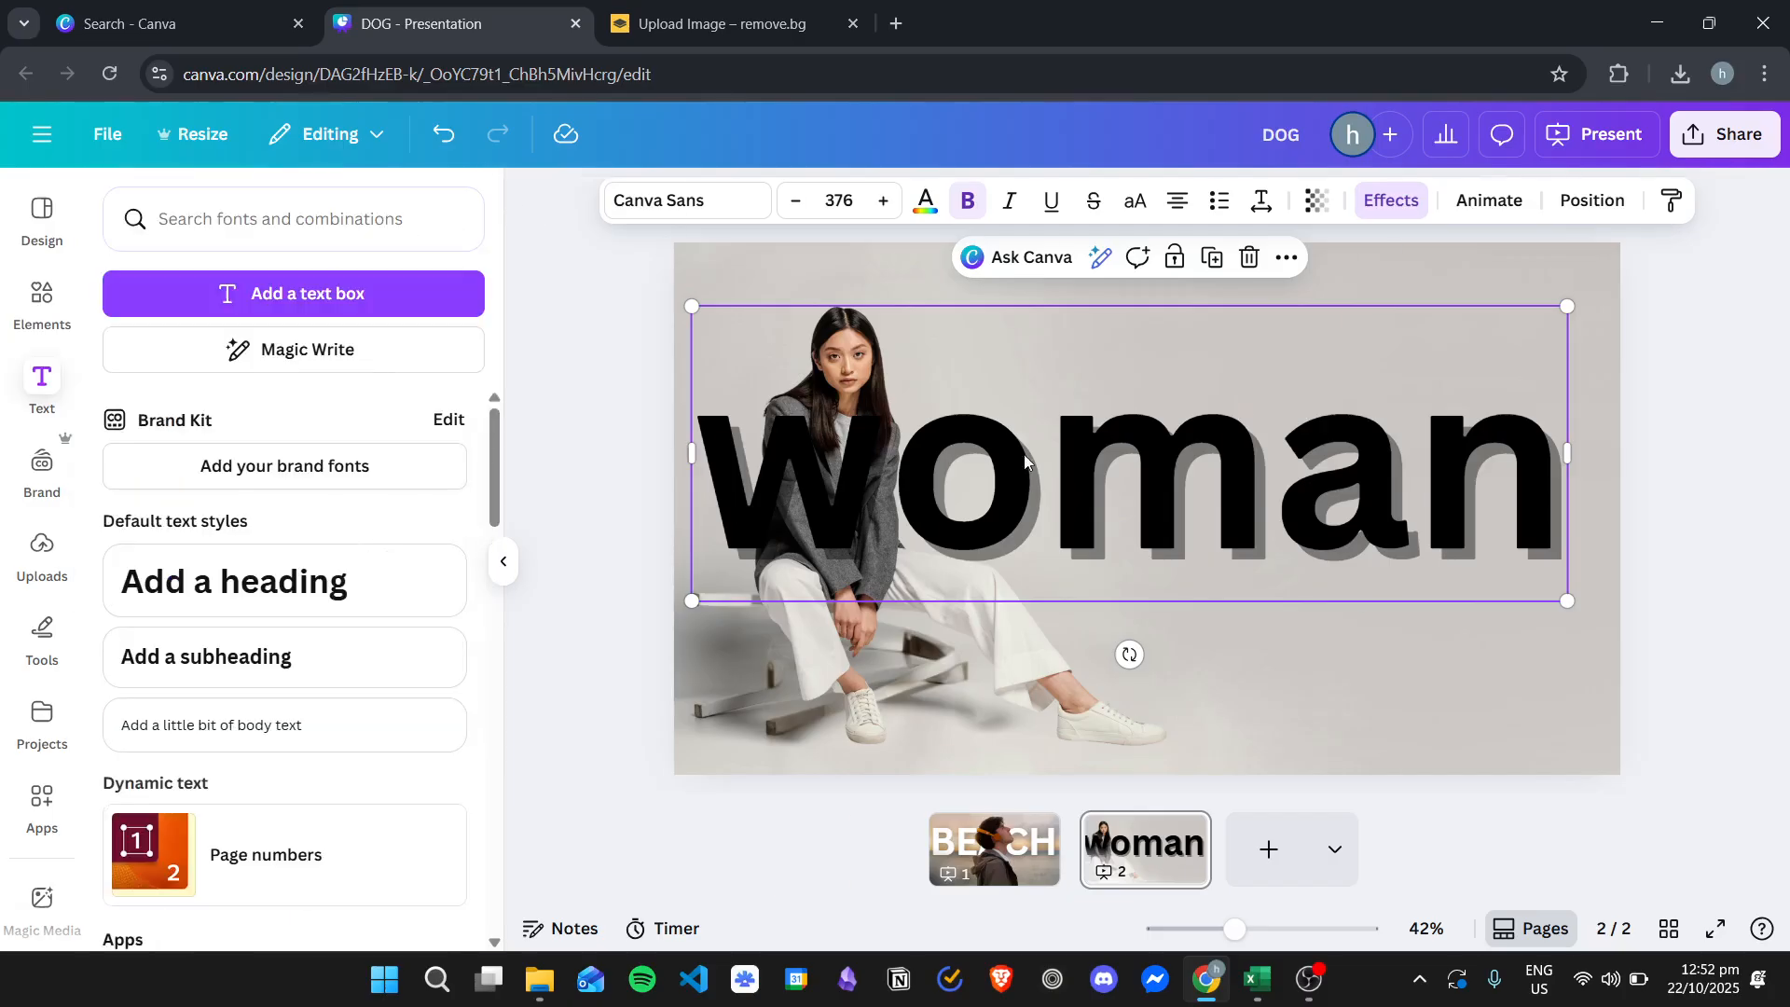
- Color the woman text peach using one of the photo colors
left_click(923, 201)
left_click(284, 620)
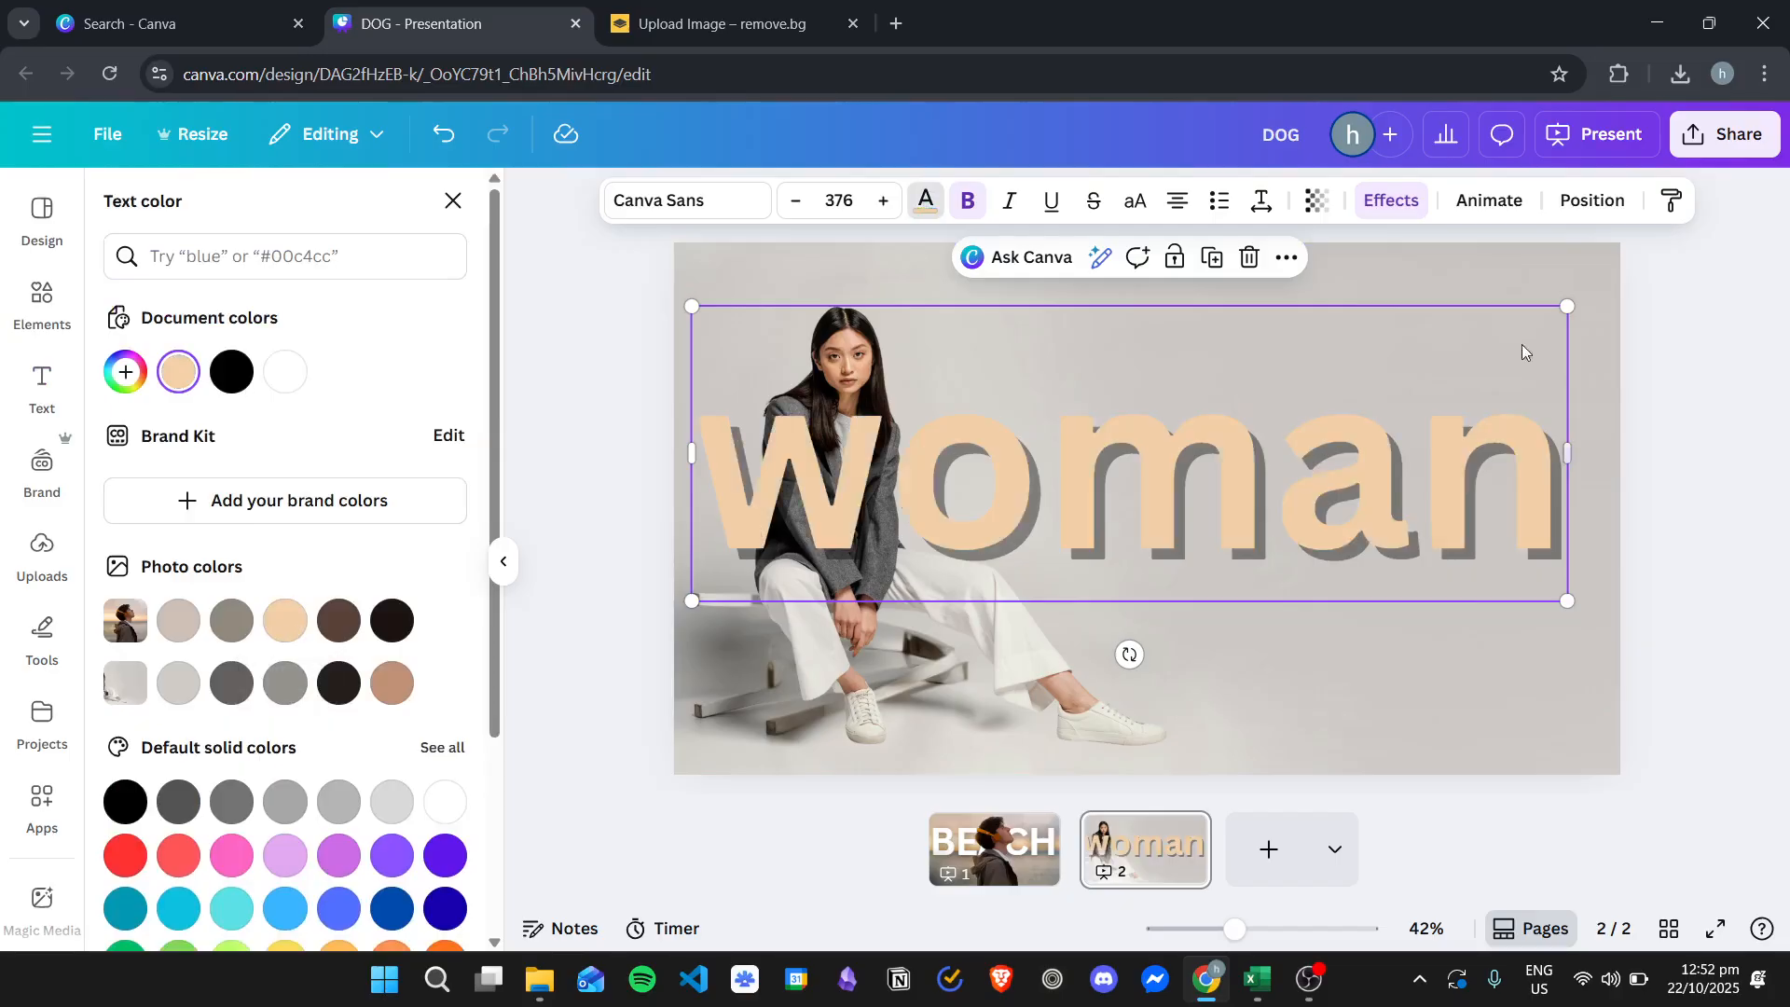
left_click(1197, 484)
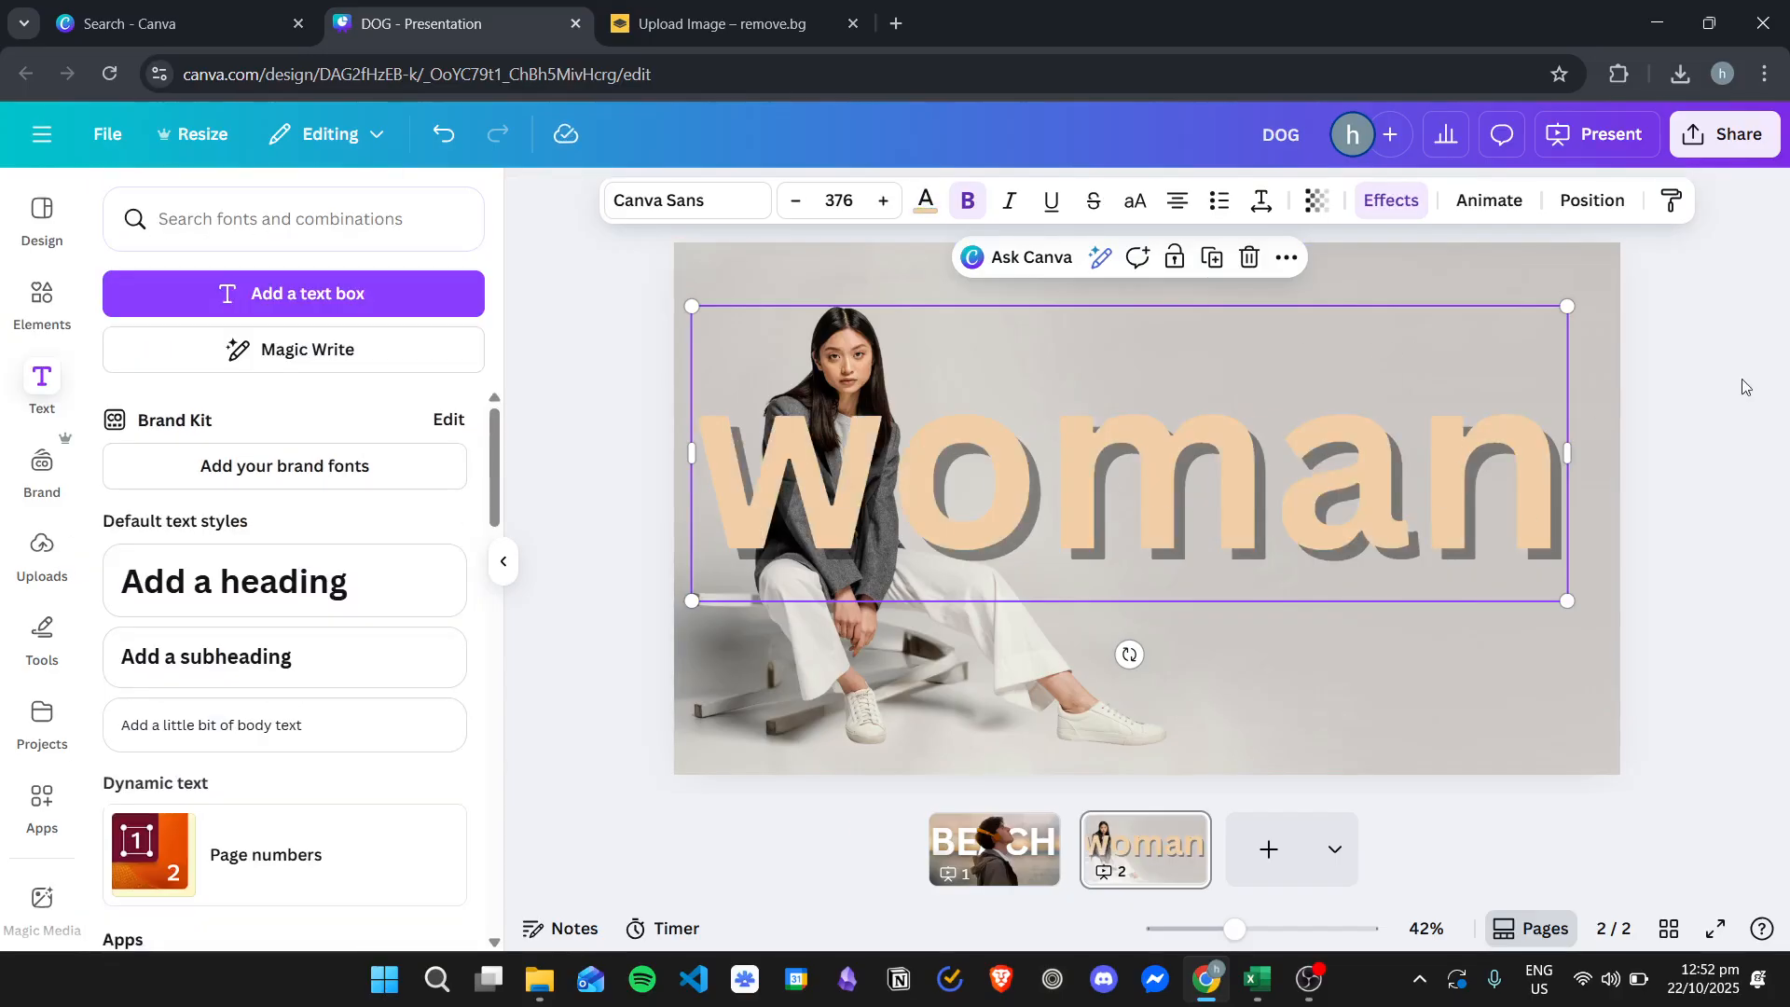
- Send the woman text one layer backward so it sits behind the woman's cutout
left_click(1590, 203)
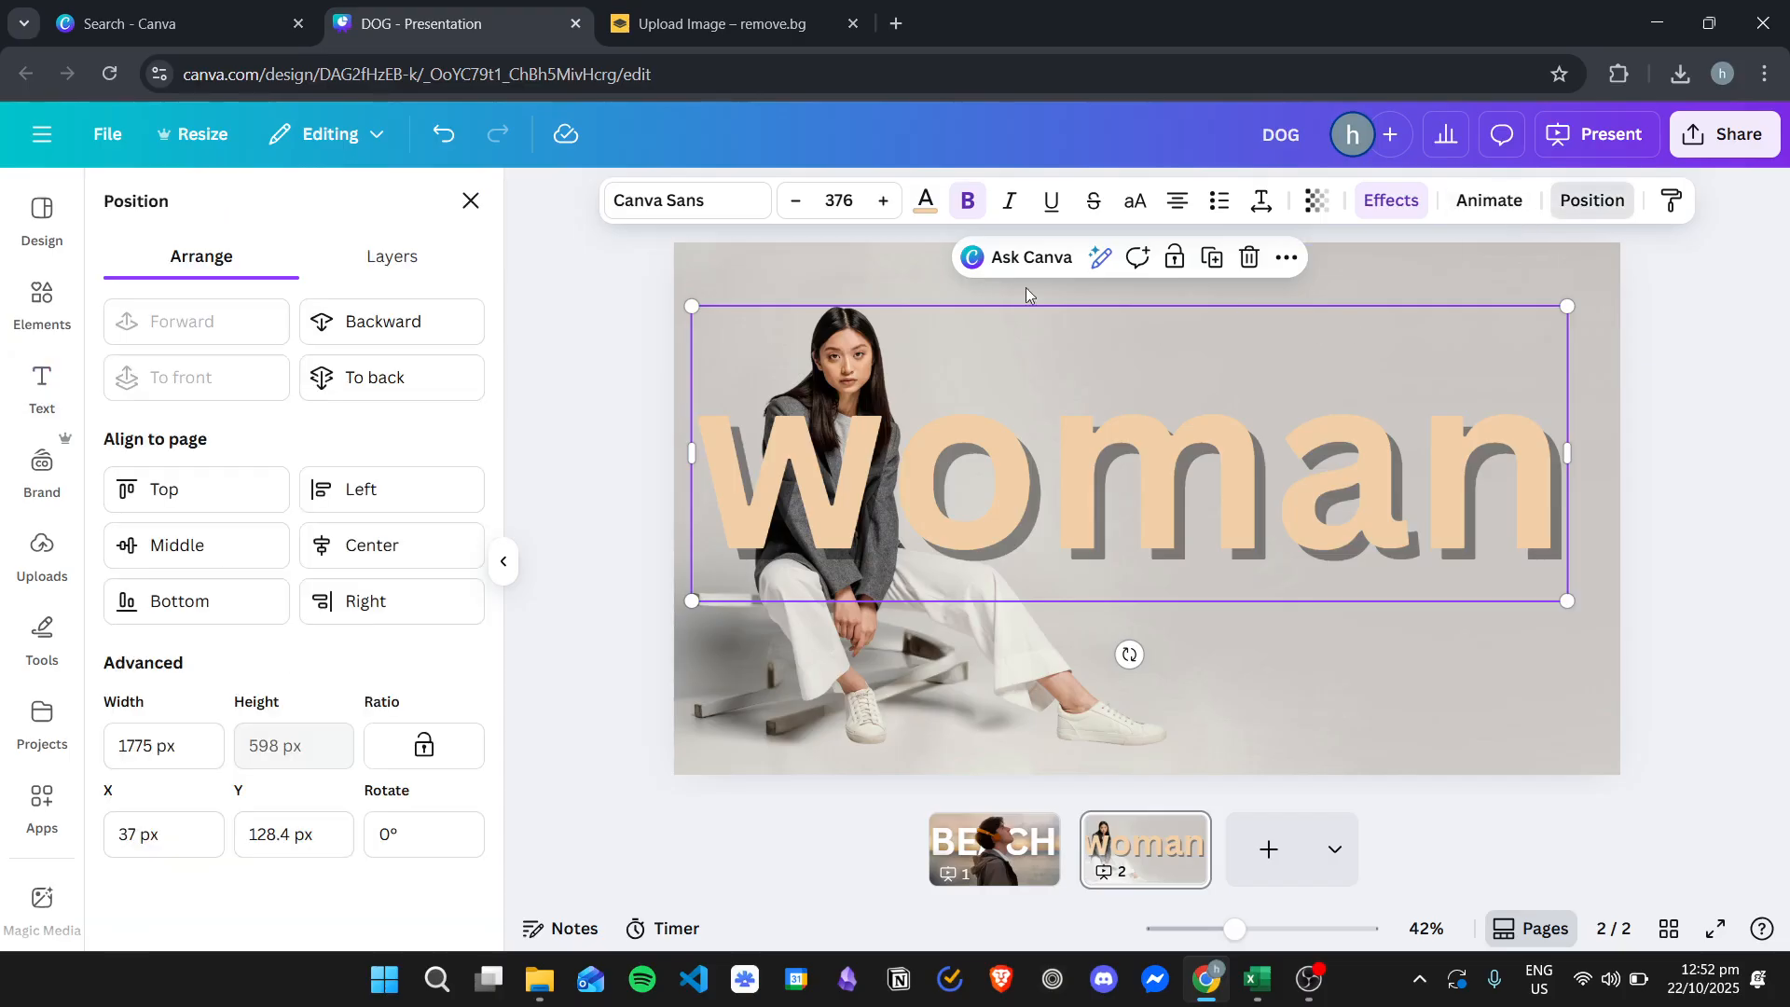
left_click(411, 326)
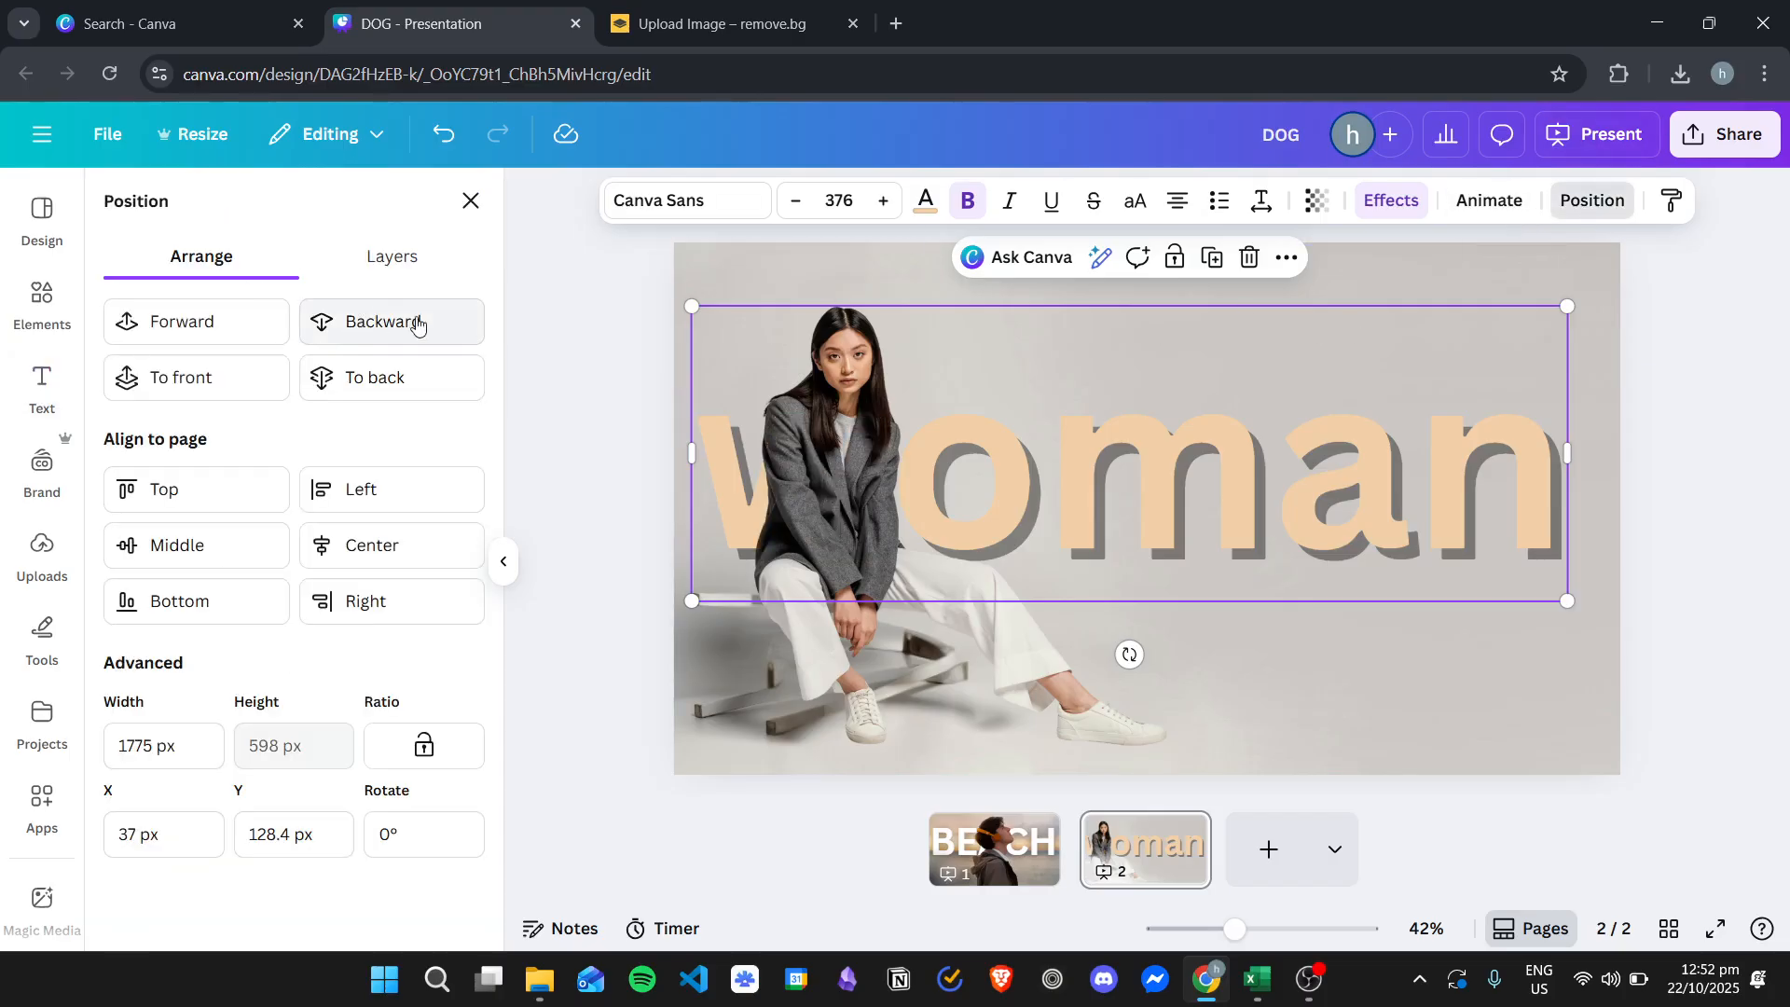
left_click(1398, 473)
- Move the woman text up to the top of the slide and stretch it to span the full width
left_click_drag(1284, 487, 1259, 350)
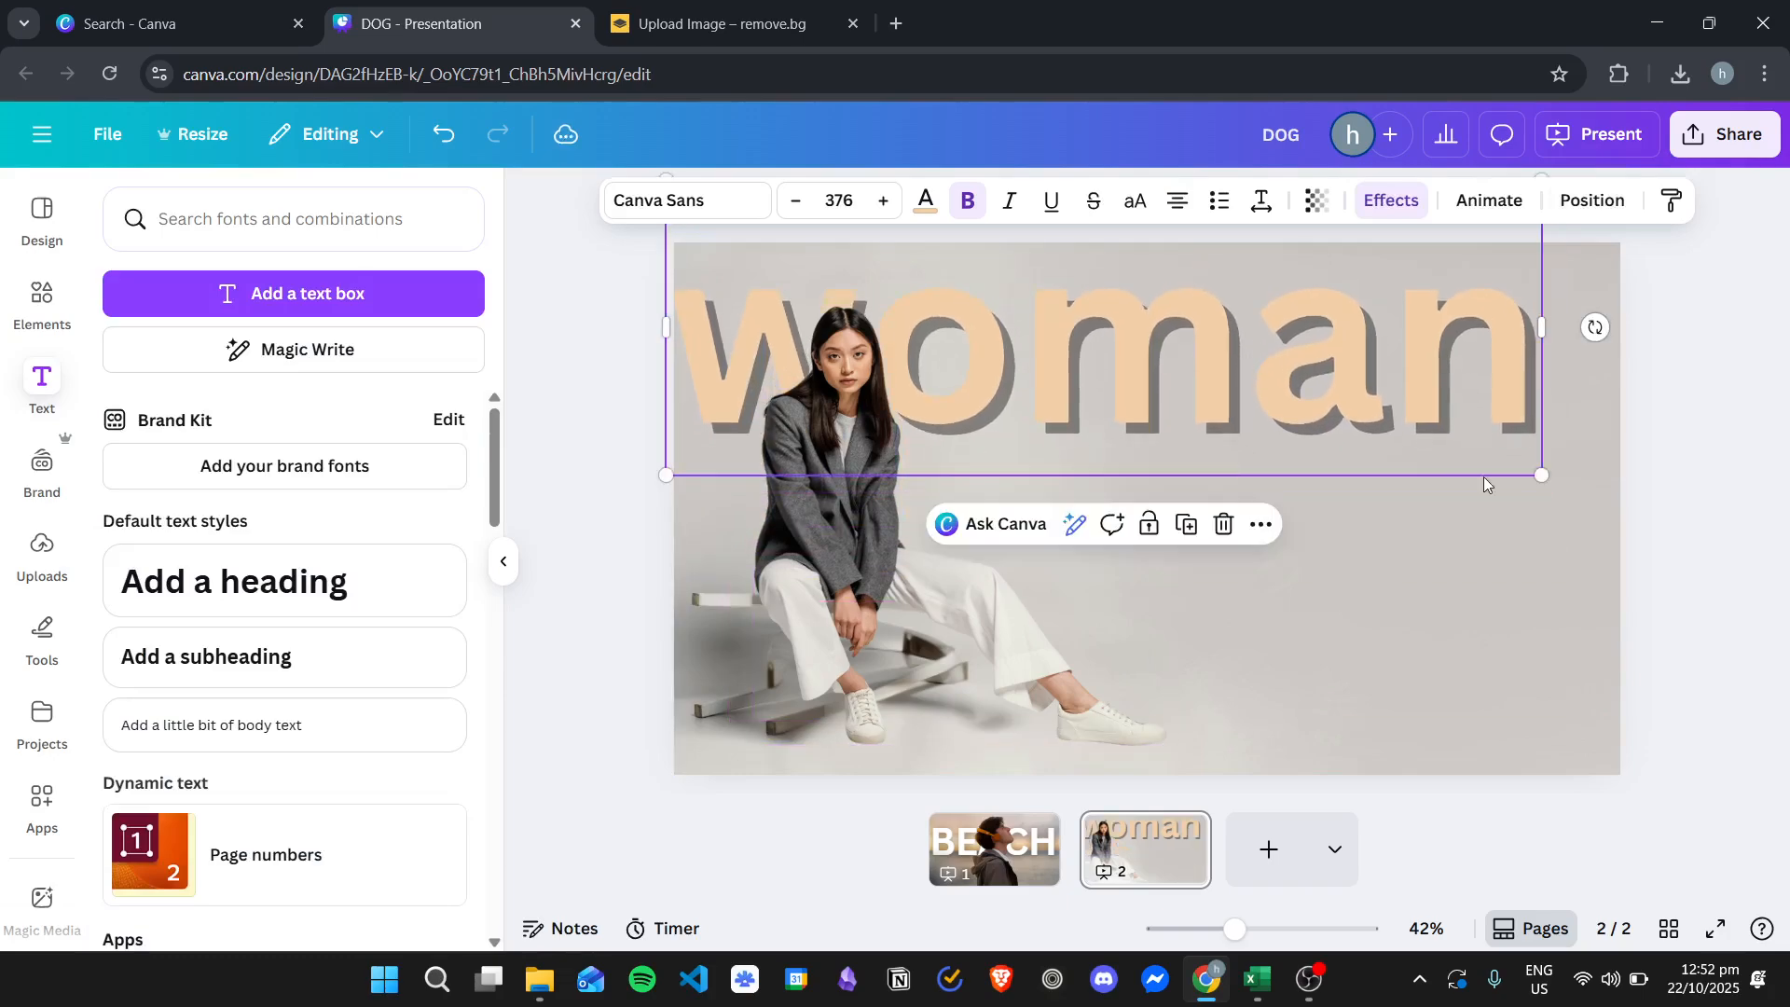
left_click_drag(1543, 469, 1609, 495)
left_click_drag(1364, 412, 1375, 401)
left_click(1691, 423)
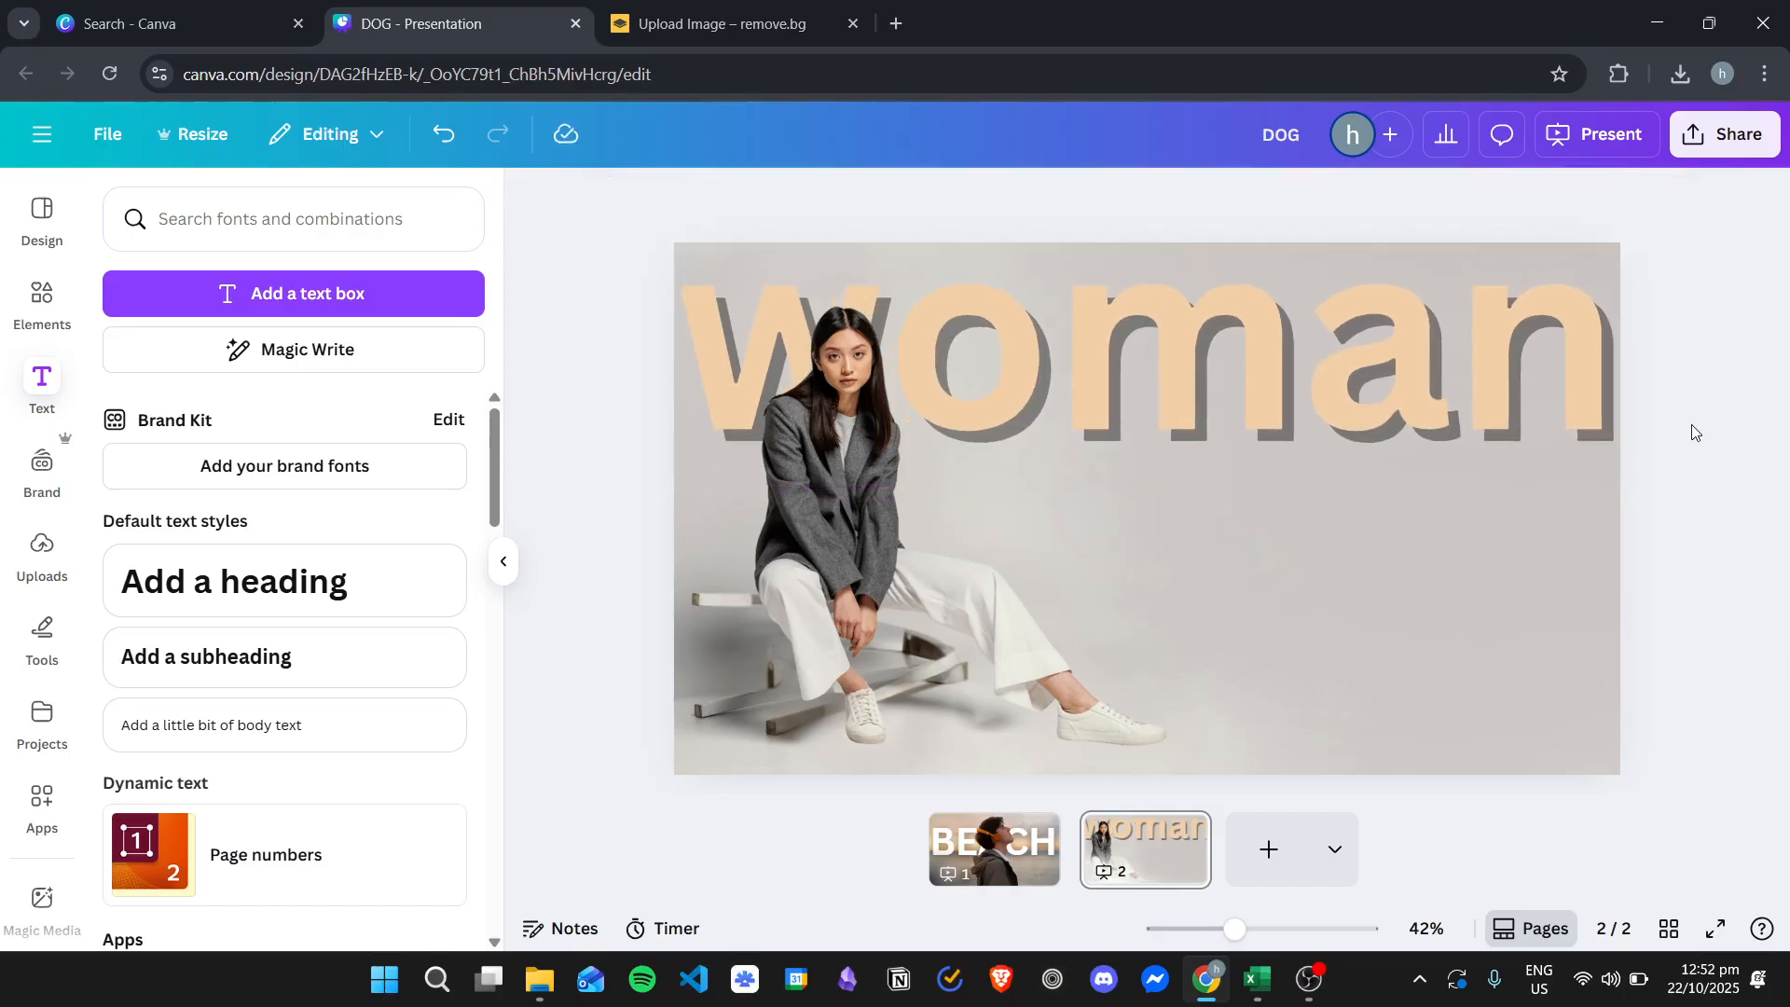